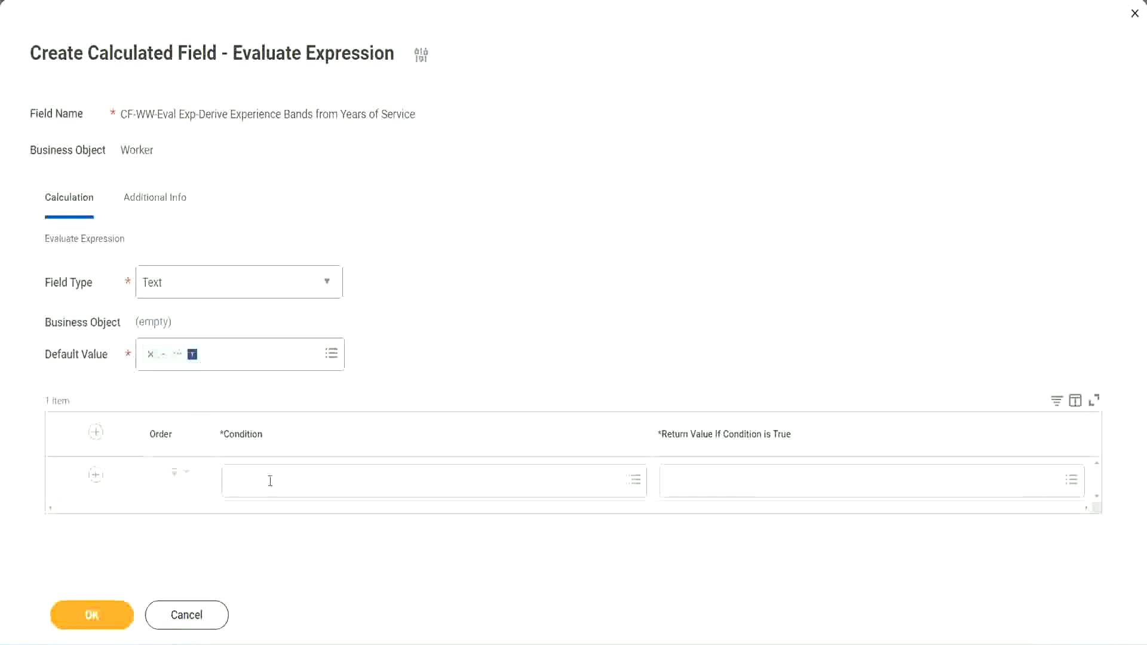
Step: Copy "CF-WW-TF-Length of Service between 0 and 7 years" from the Notepad++ notes and set it as the first row's condition
left_click(270, 482)
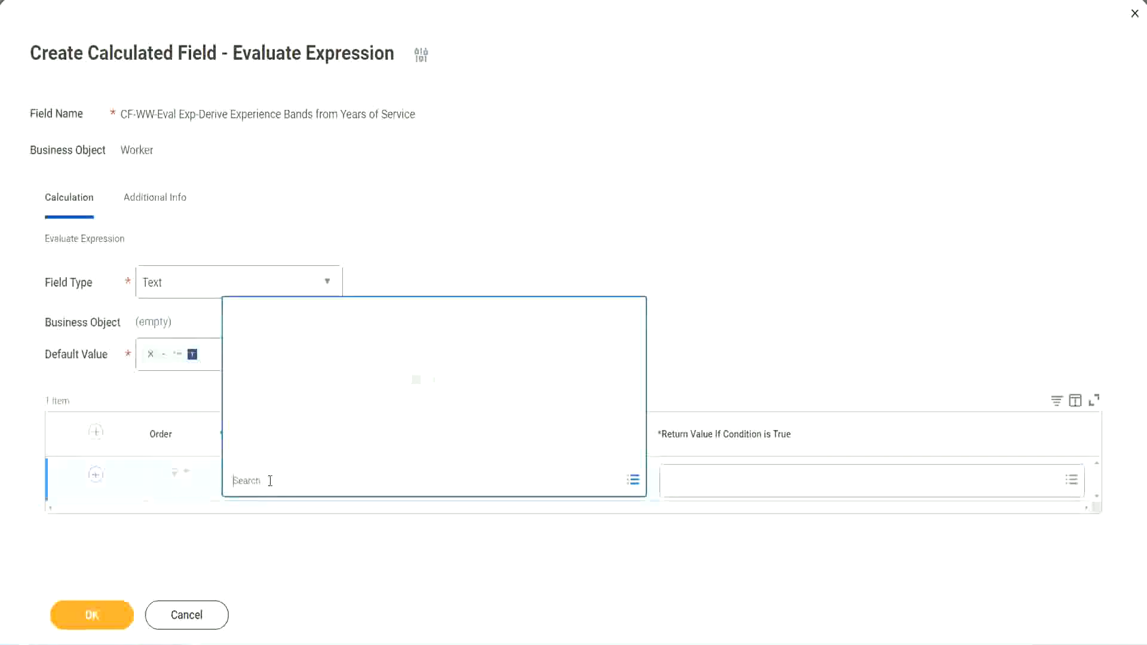
left_click(440, 272)
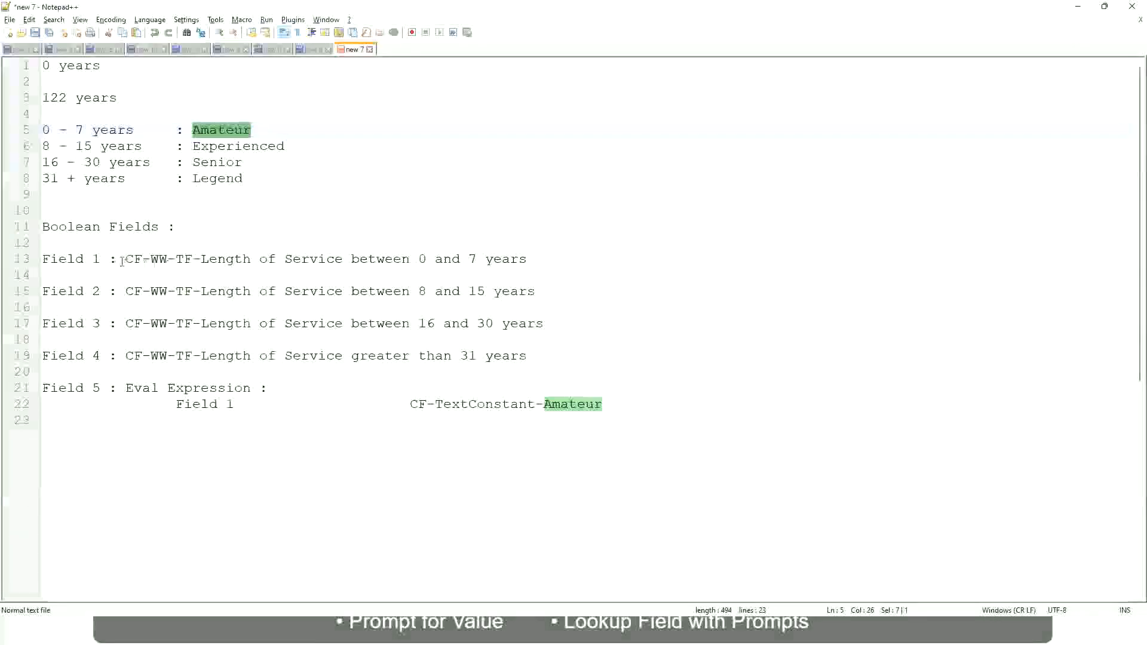
left_click_drag(129, 258, 528, 263)
key("ctrl+c")
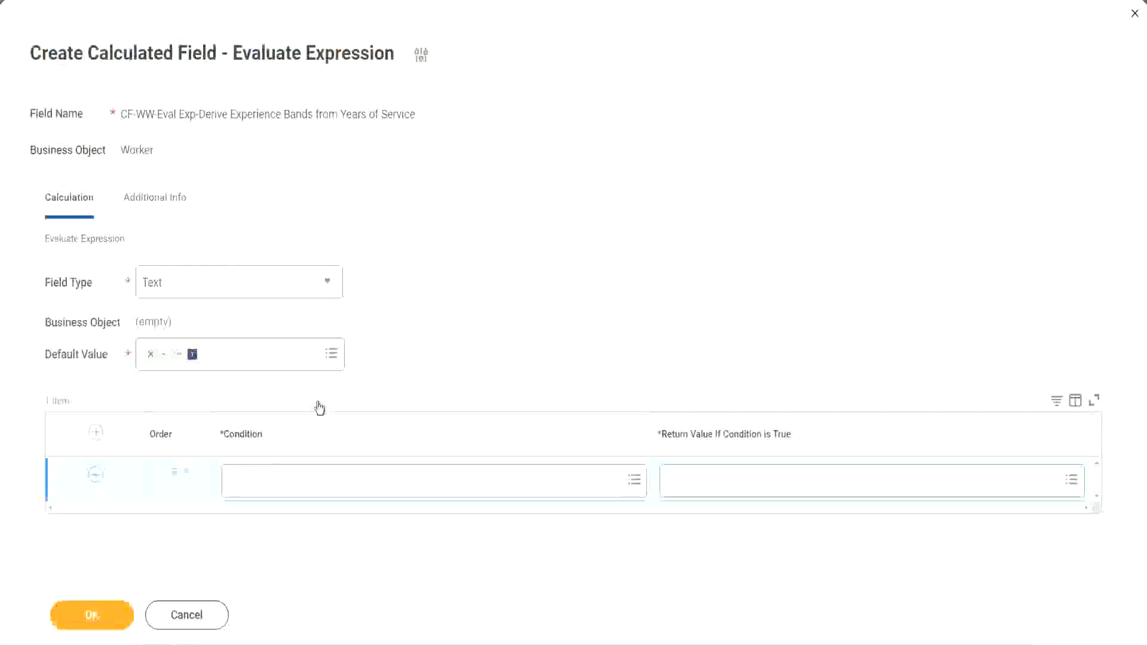
left_click(292, 485)
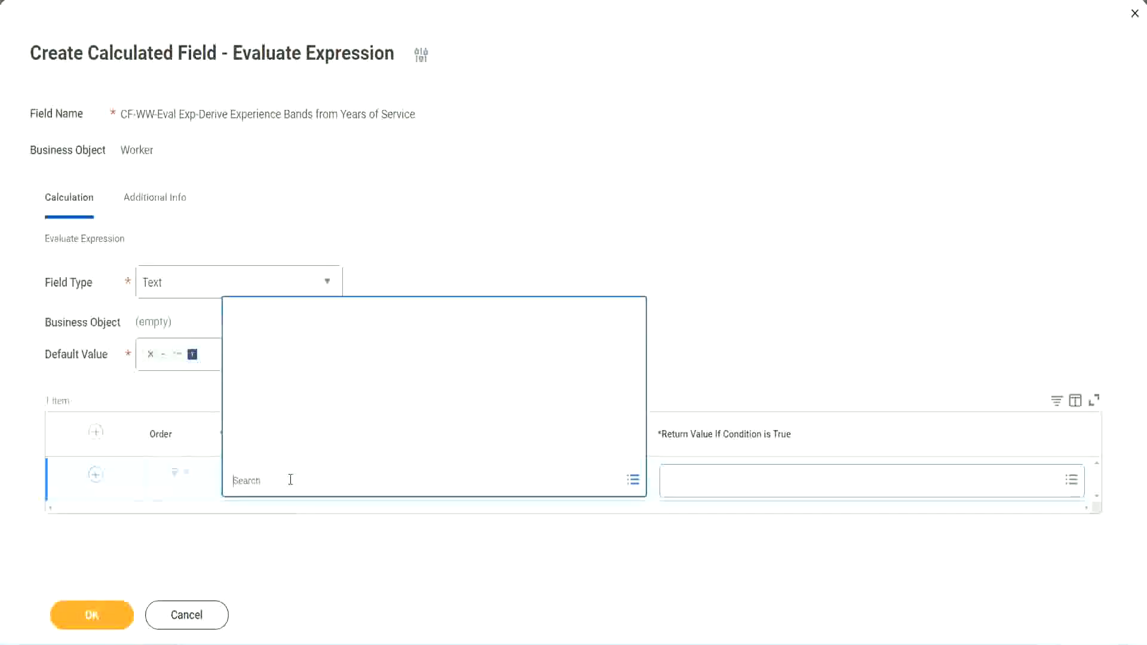
key("ctrl+v")
key("Return")
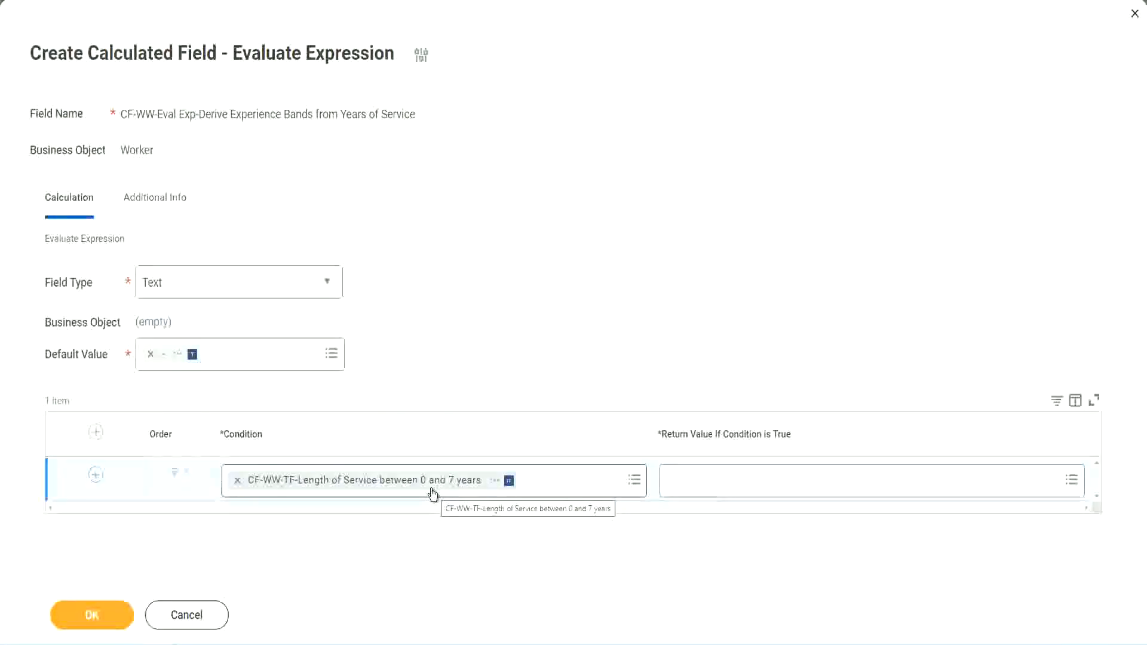
left_click(745, 487)
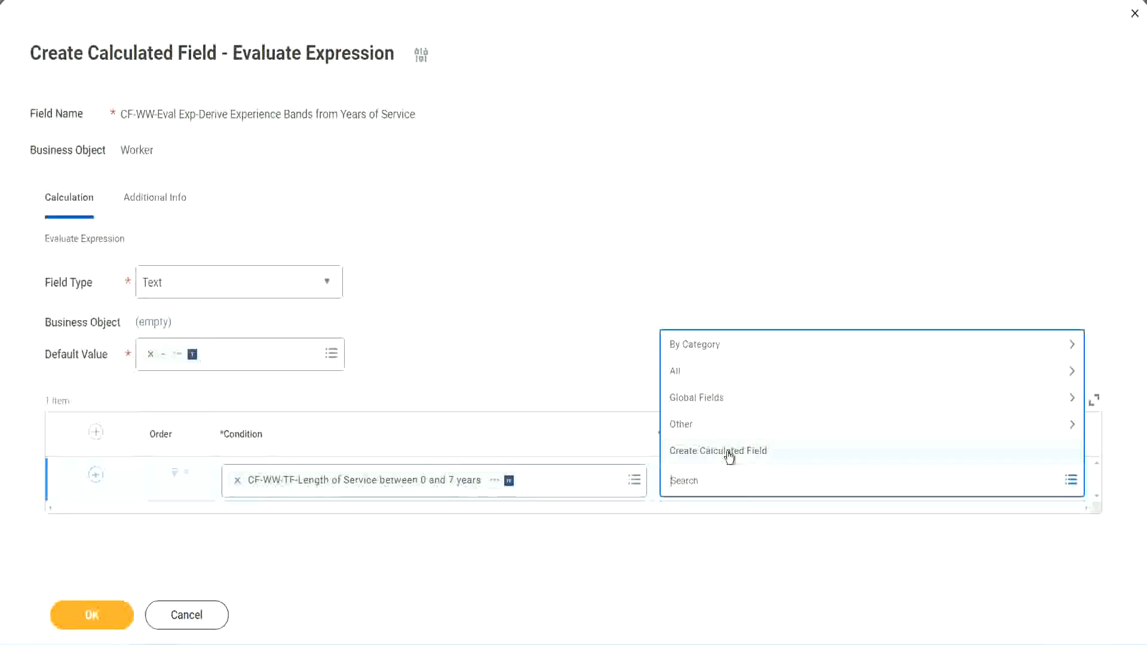
left_click(665, 298)
left_click(692, 489)
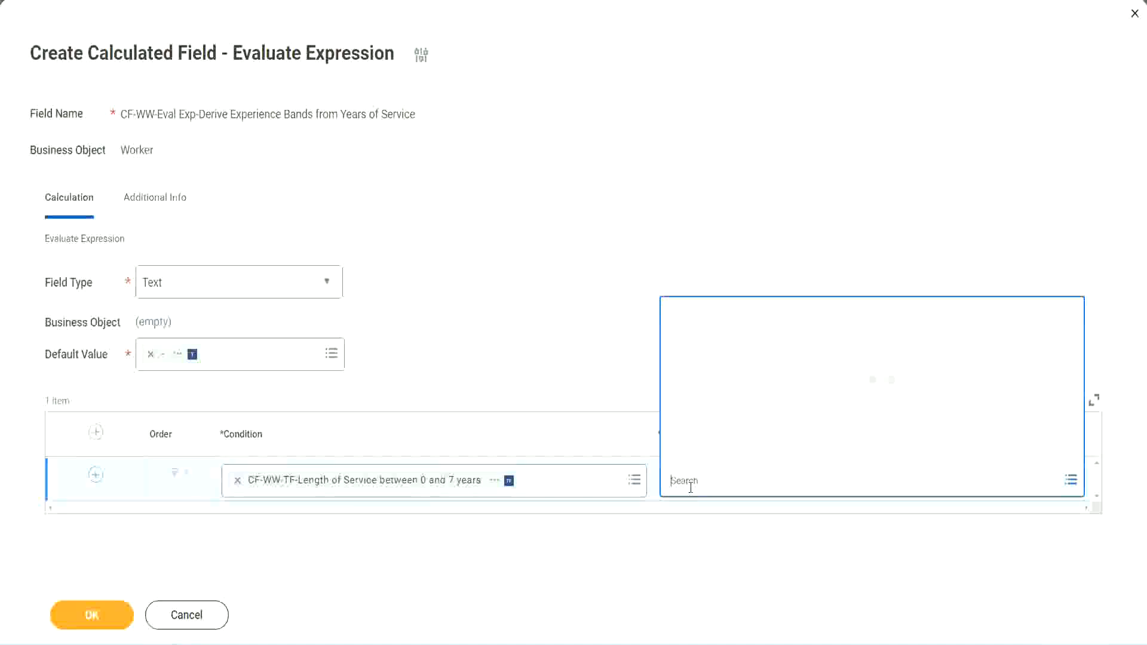
type("Amaterue")
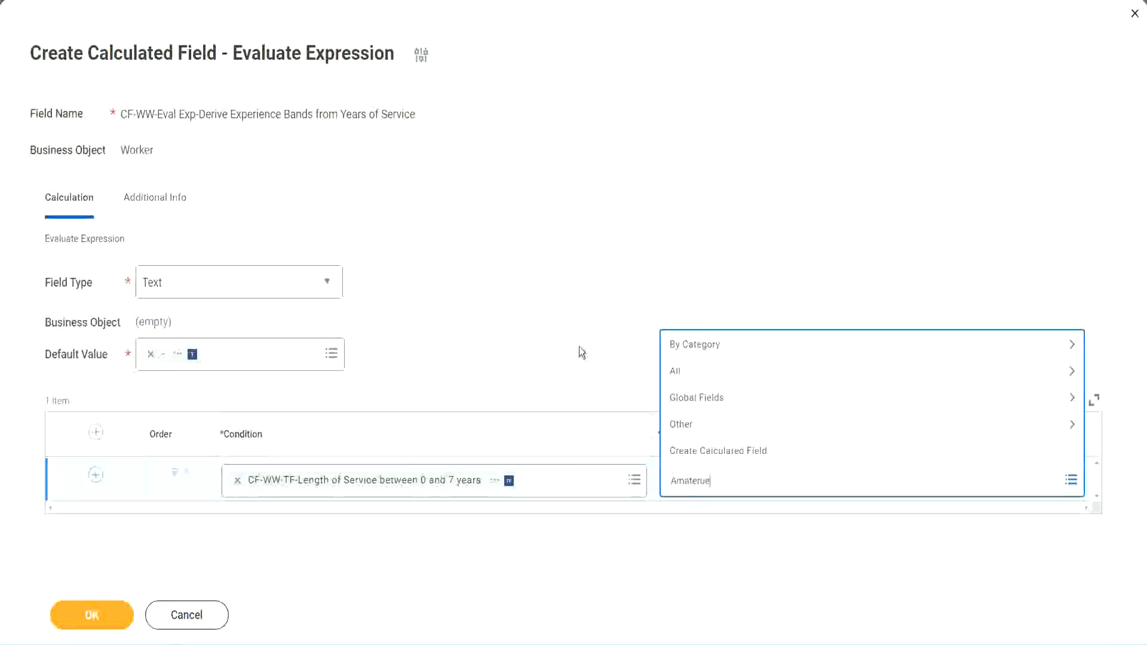
left_click(578, 347)
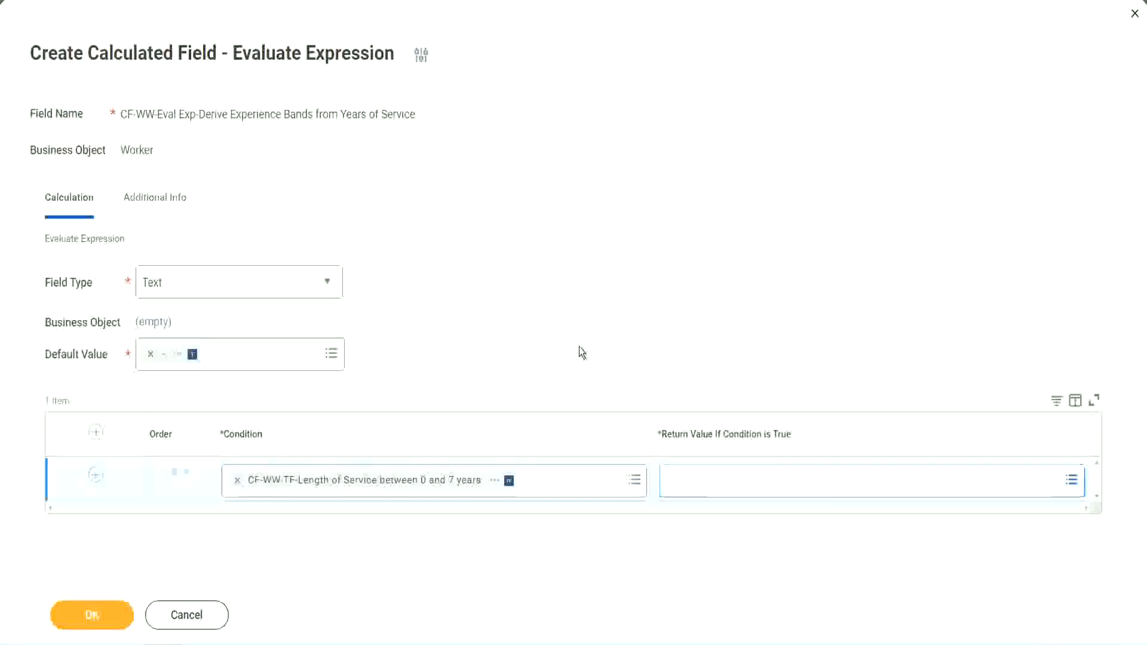
left_click(722, 487)
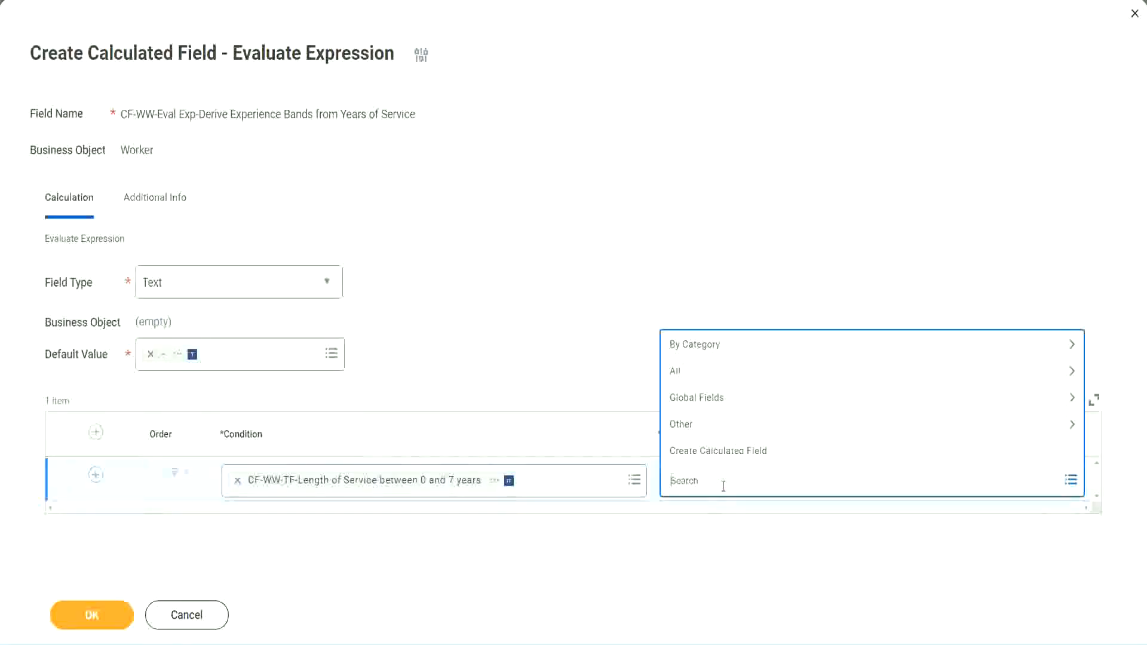
left_click(579, 353)
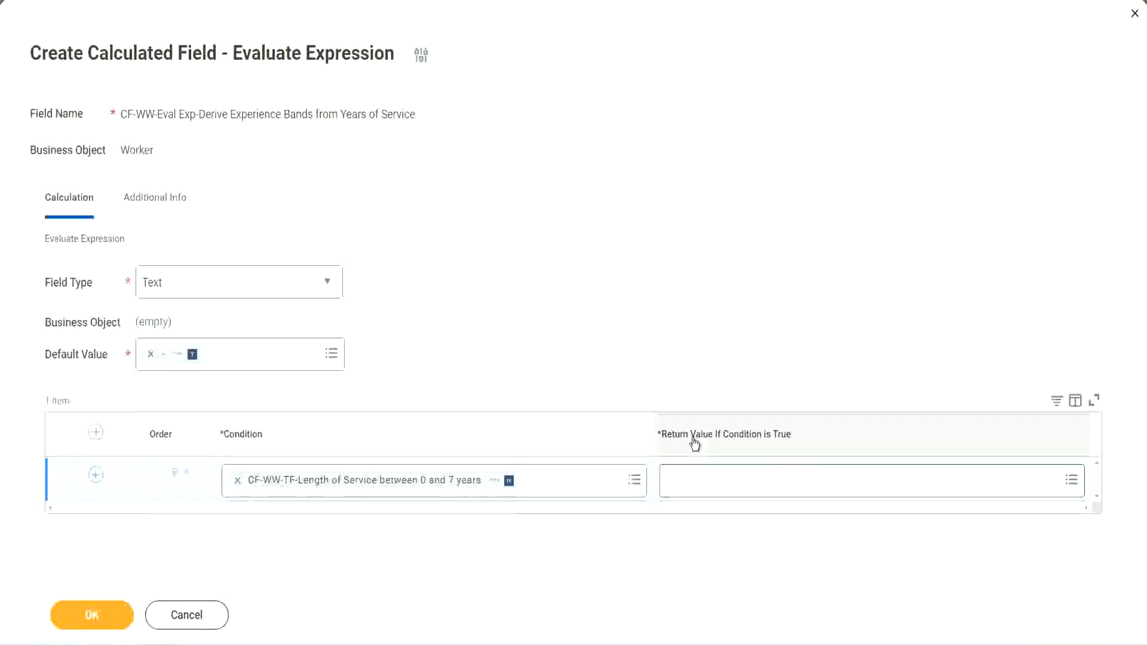
Step: Start creating a new calculated field for the first row's return value and name it CF-WW-TC-Amateur
left_click(744, 484)
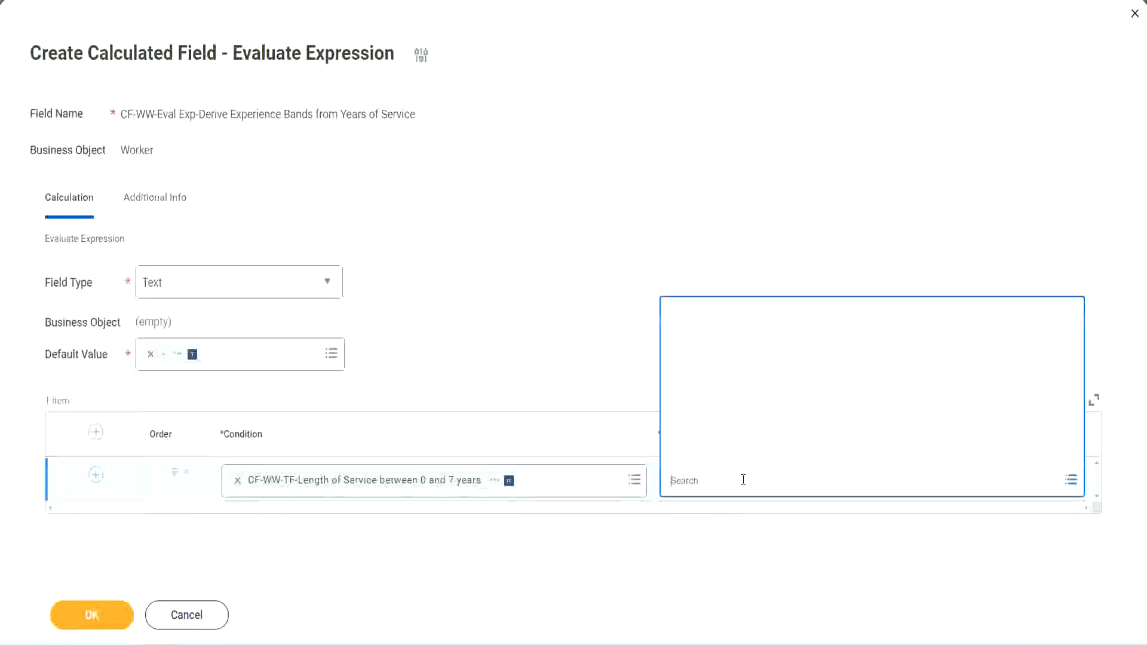
left_click(736, 452)
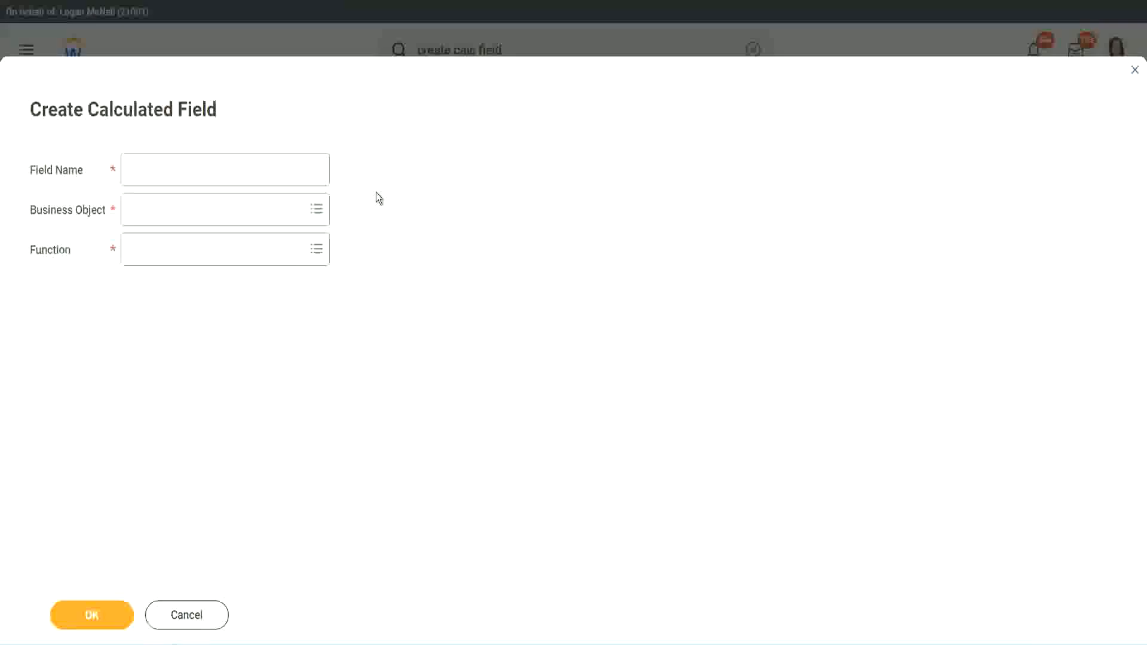
left_click(136, 170)
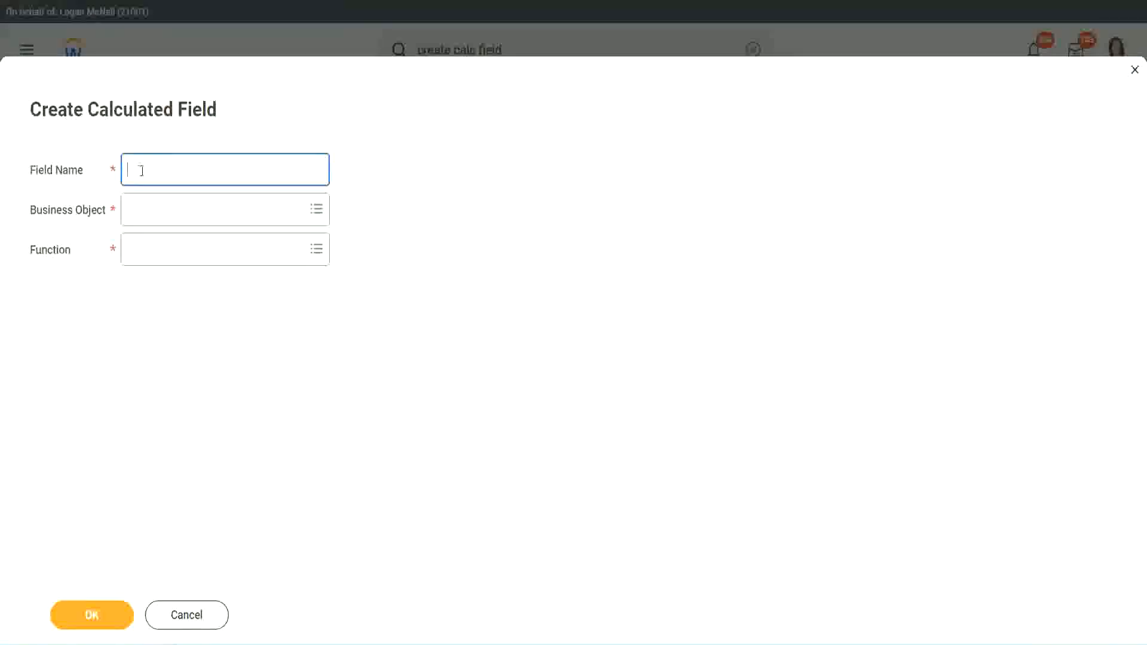
type("CFTC-Amateur")
left_click(143, 169)
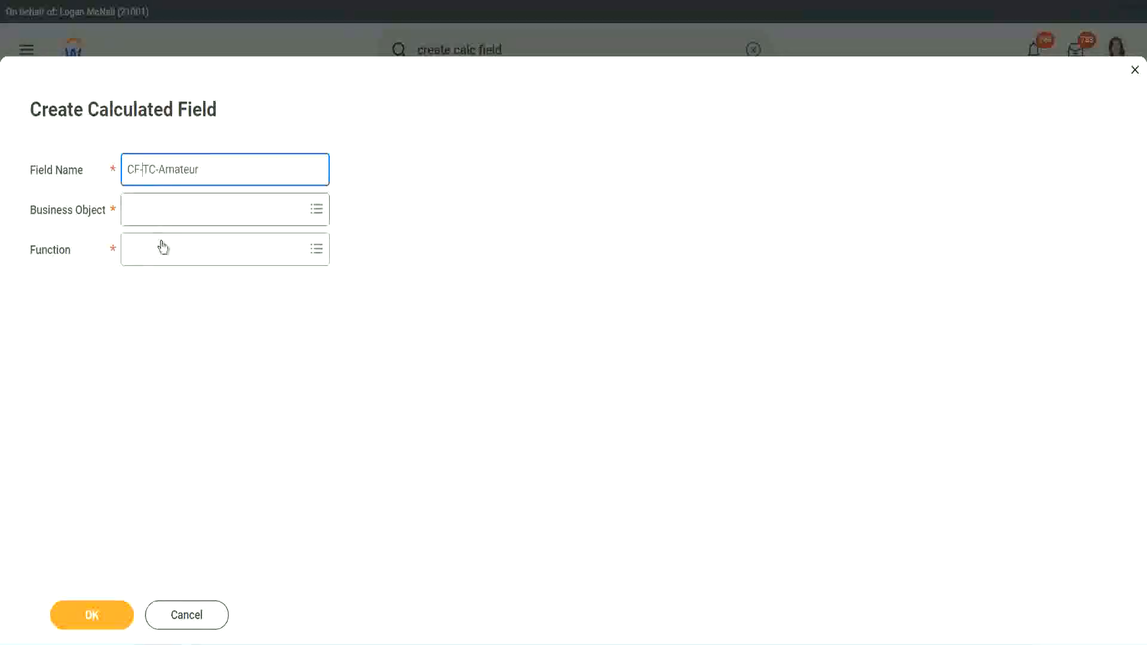
type("WW-")
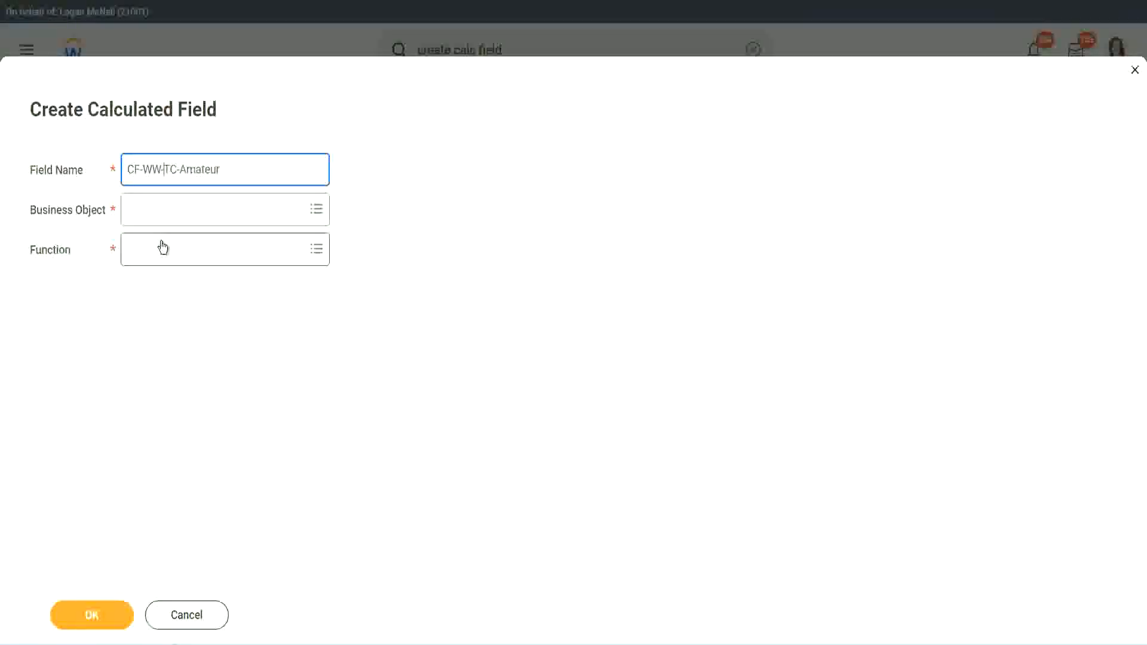
Step: Set the new calculated field's business object to Global
left_click(162, 211)
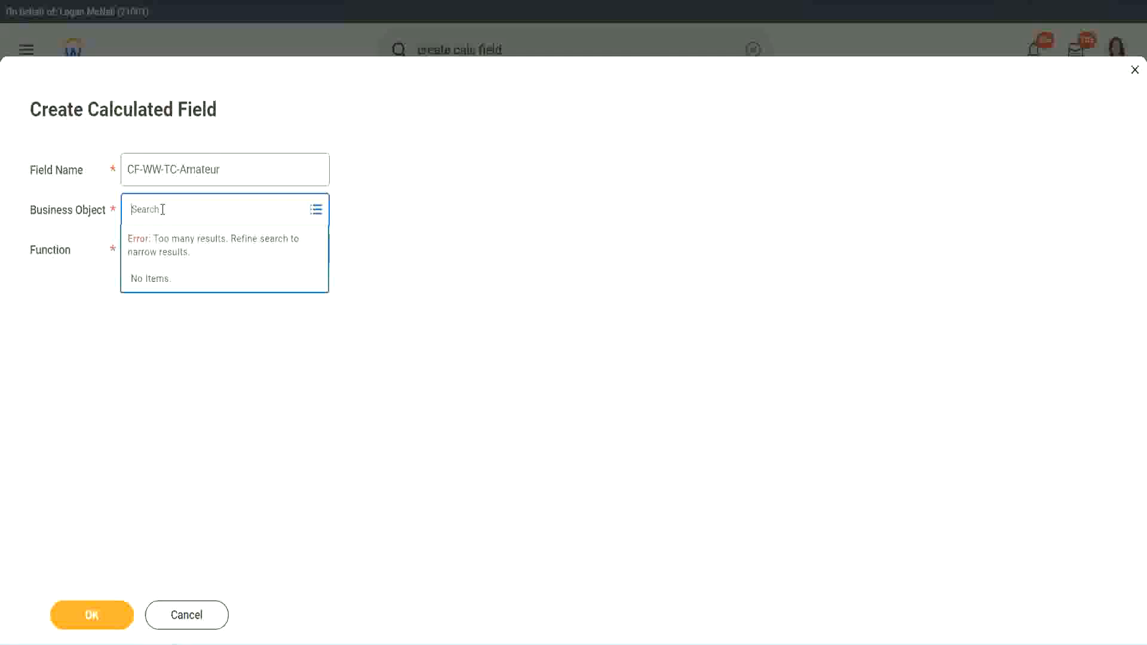
type("worker")
key("BackSpace")
key("BackSpace")
key("BackSpace")
key("BackSpace")
key("BackSpace")
key("BackSpace")
type("global")
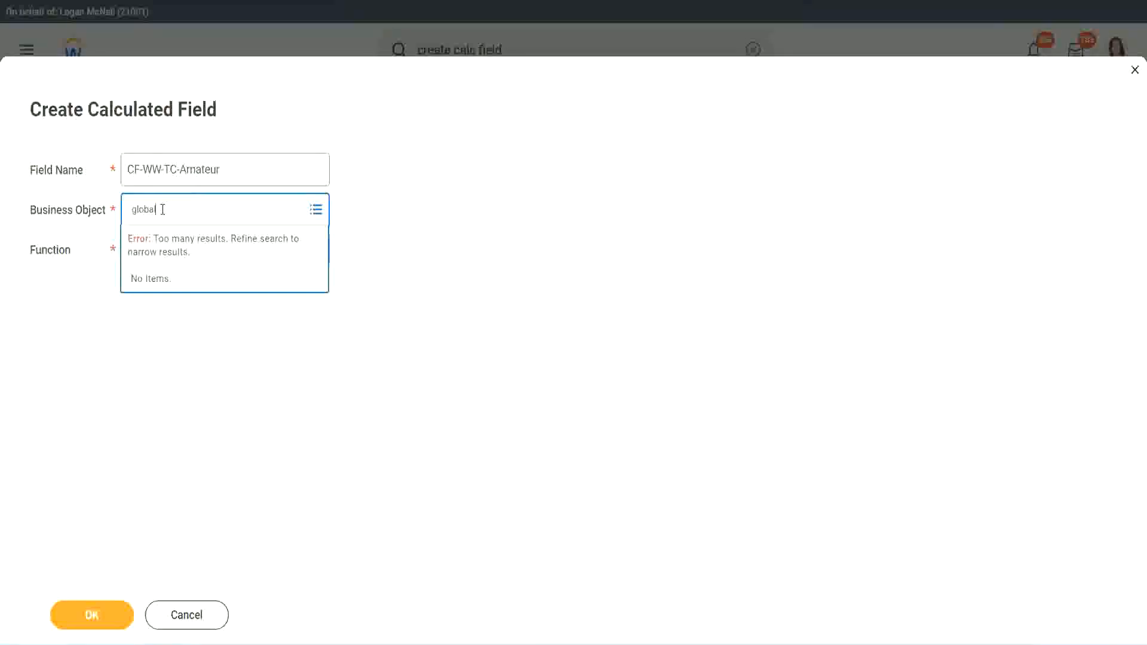
key("Return")
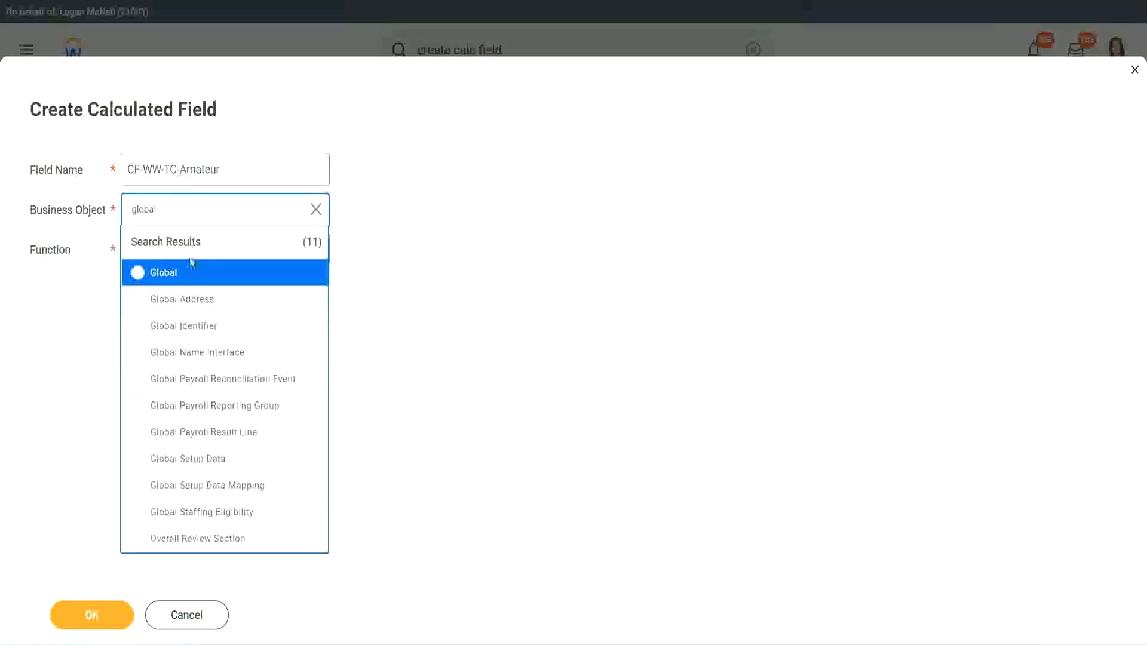
left_click(179, 278)
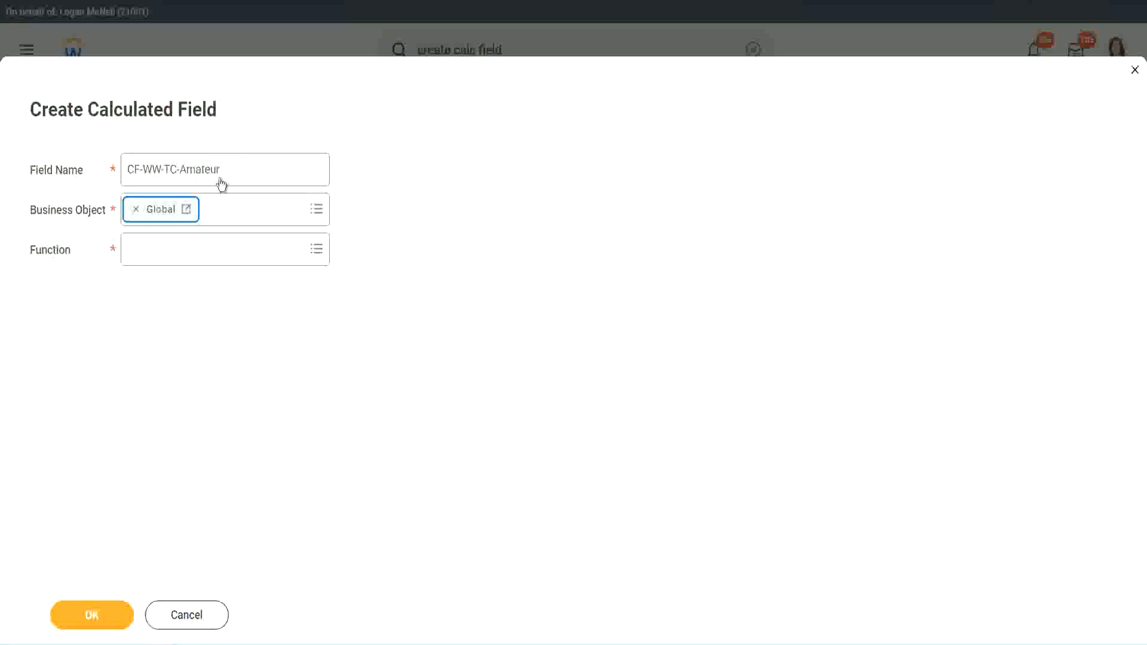
Step: Copy the word "Amateur" from the new calculated field's name
triple_click(296, 161)
left_click(256, 169)
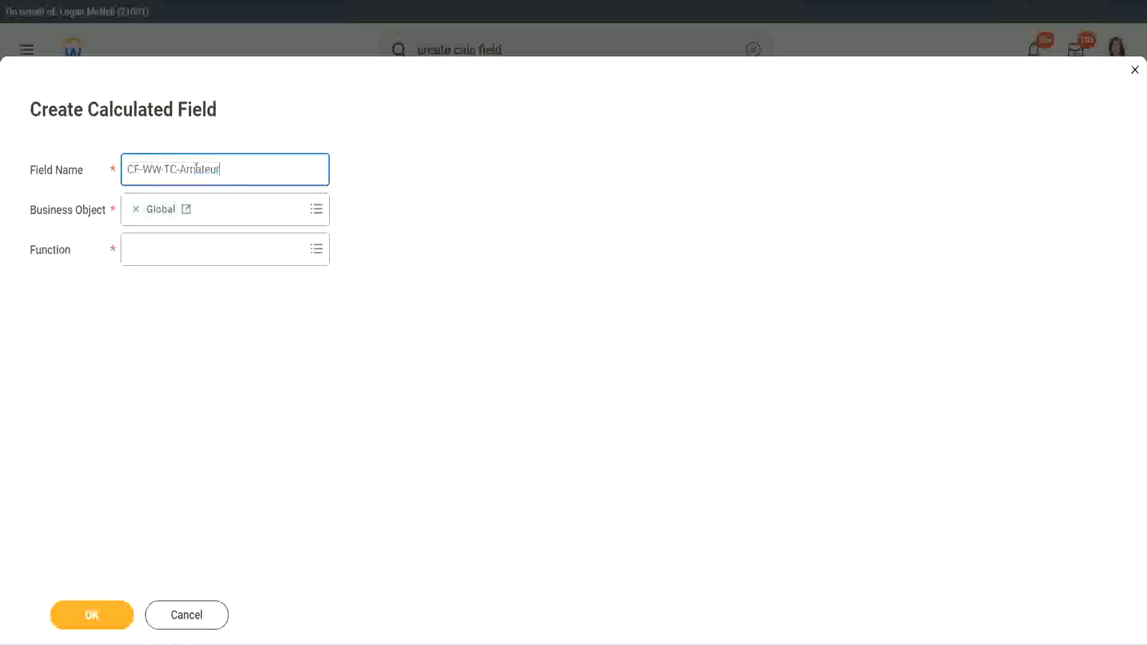
double_click(226, 167)
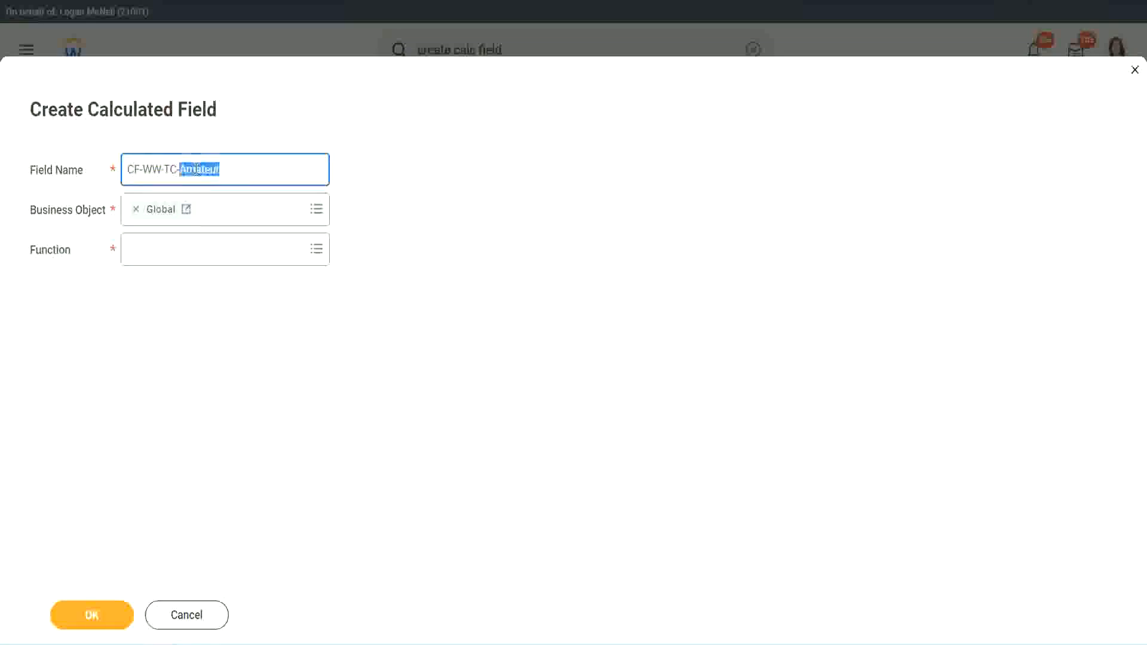
left_click(238, 167)
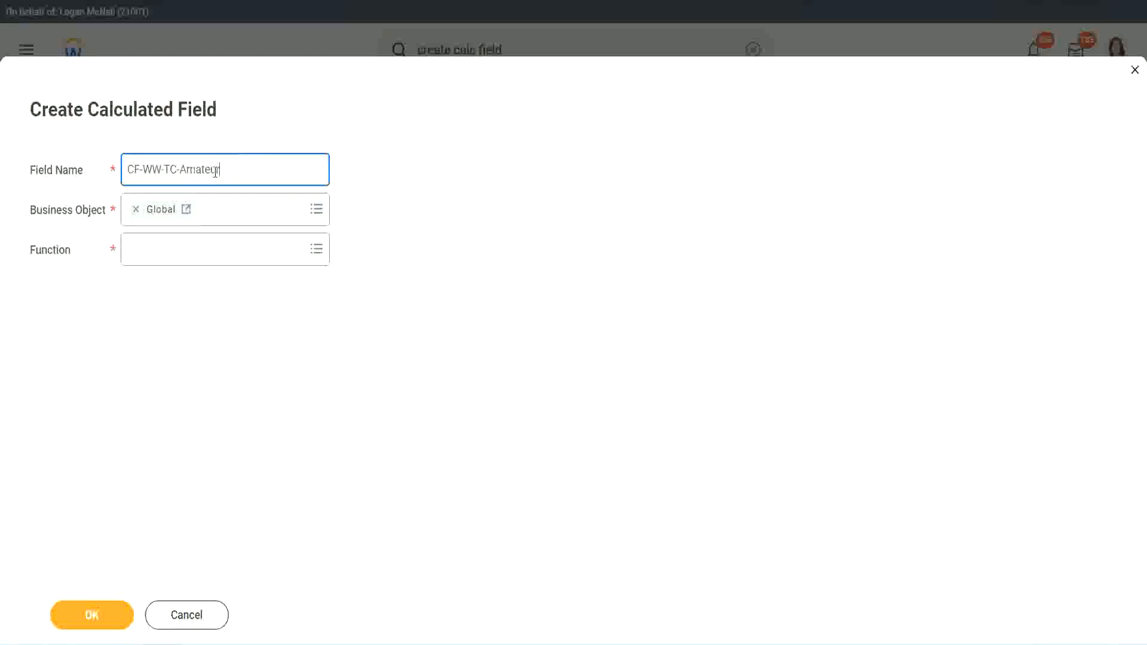
double_click(215, 171)
key("ctrl+c")
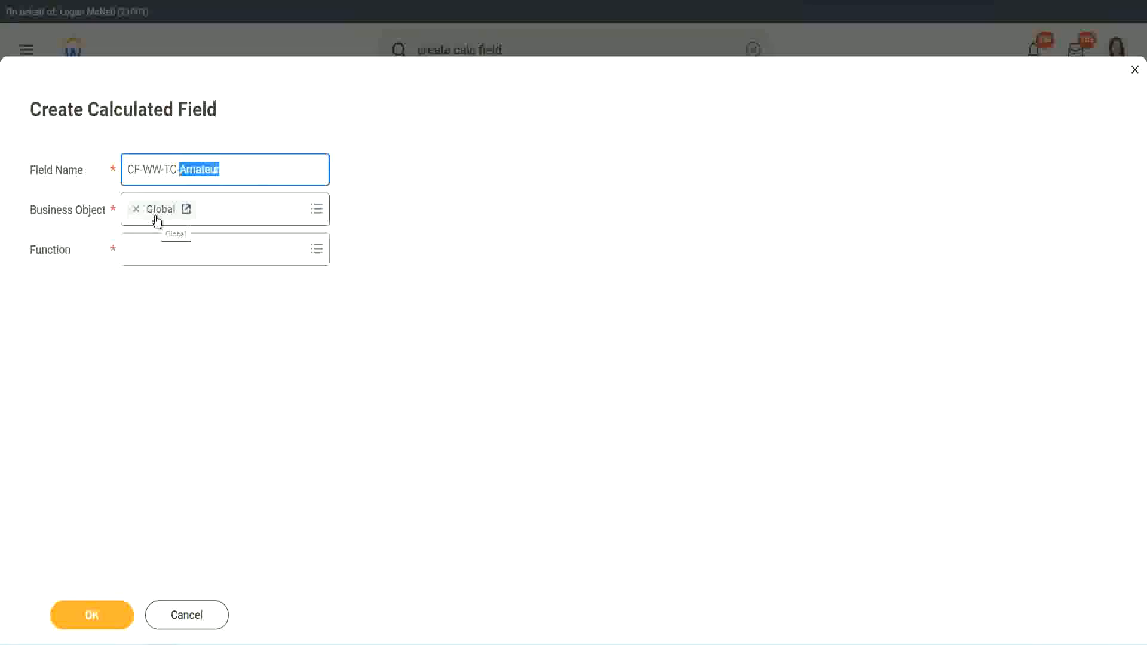
Step: Set the new field's function to Text Constant and proceed to its calculation settings
left_click(159, 250)
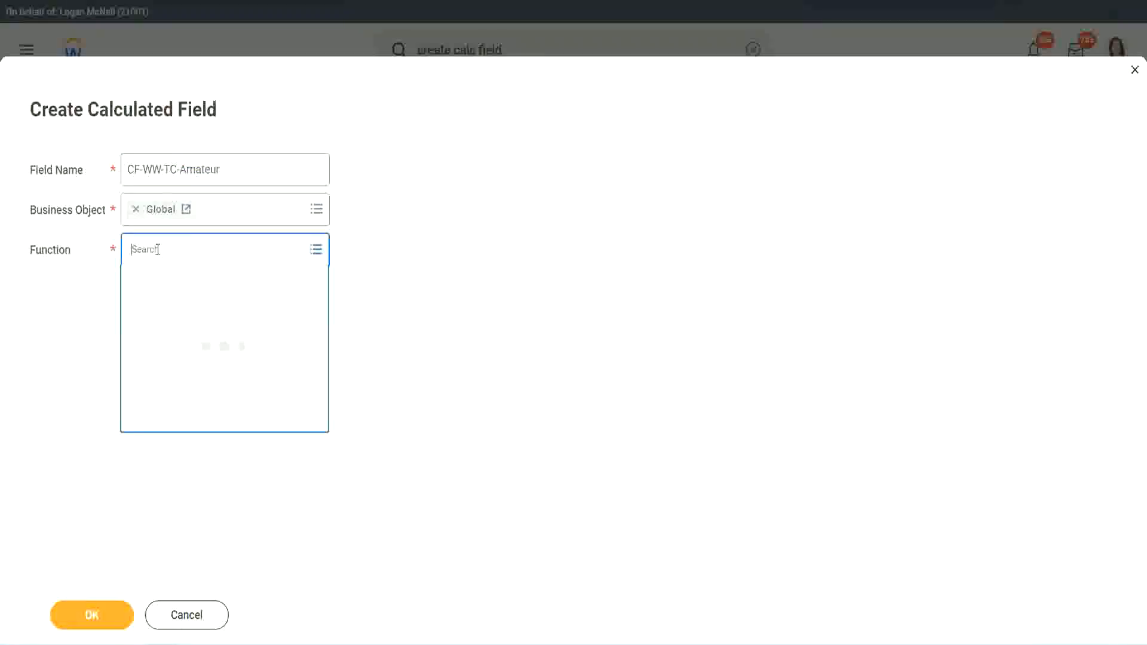
type("text cons")
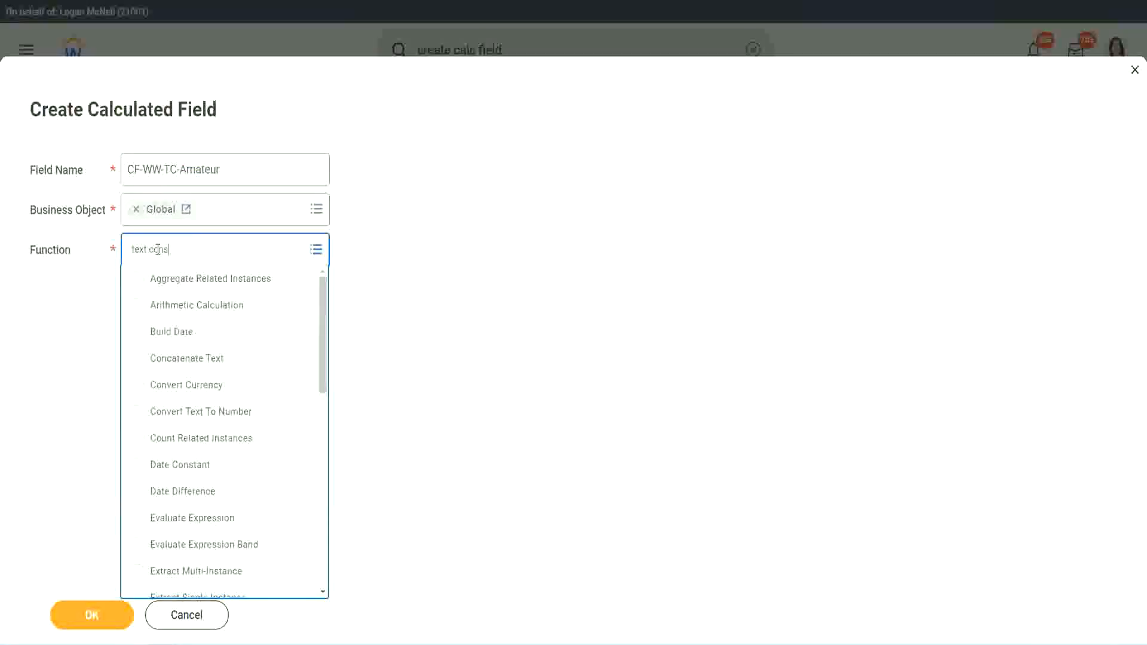
type("t")
key("Return")
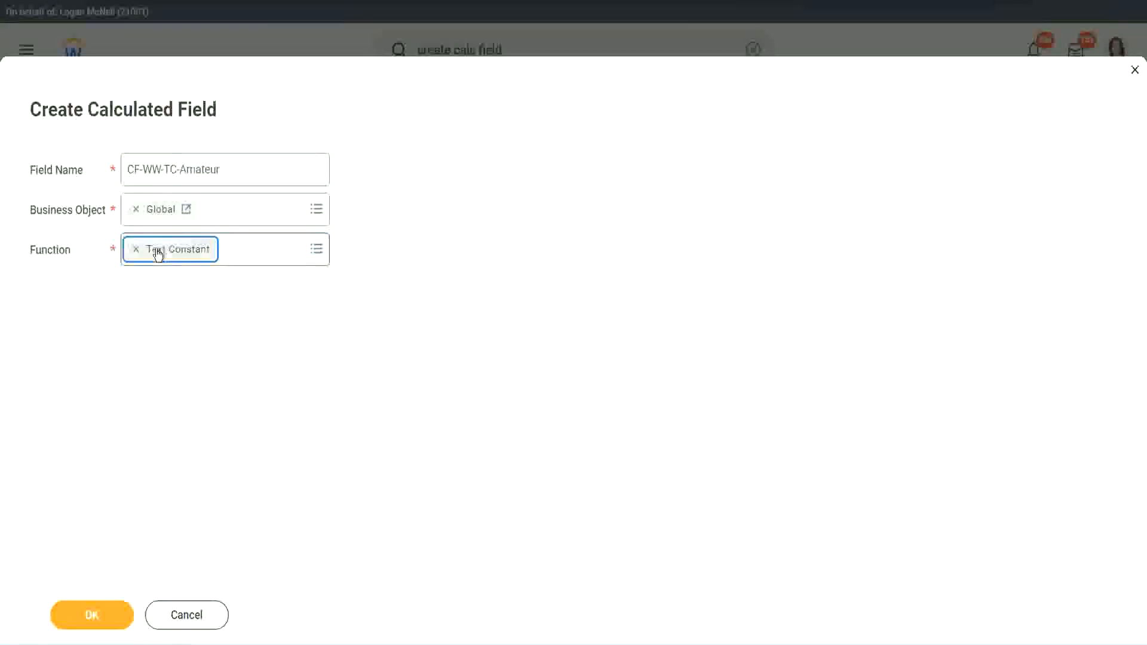
left_click(95, 628)
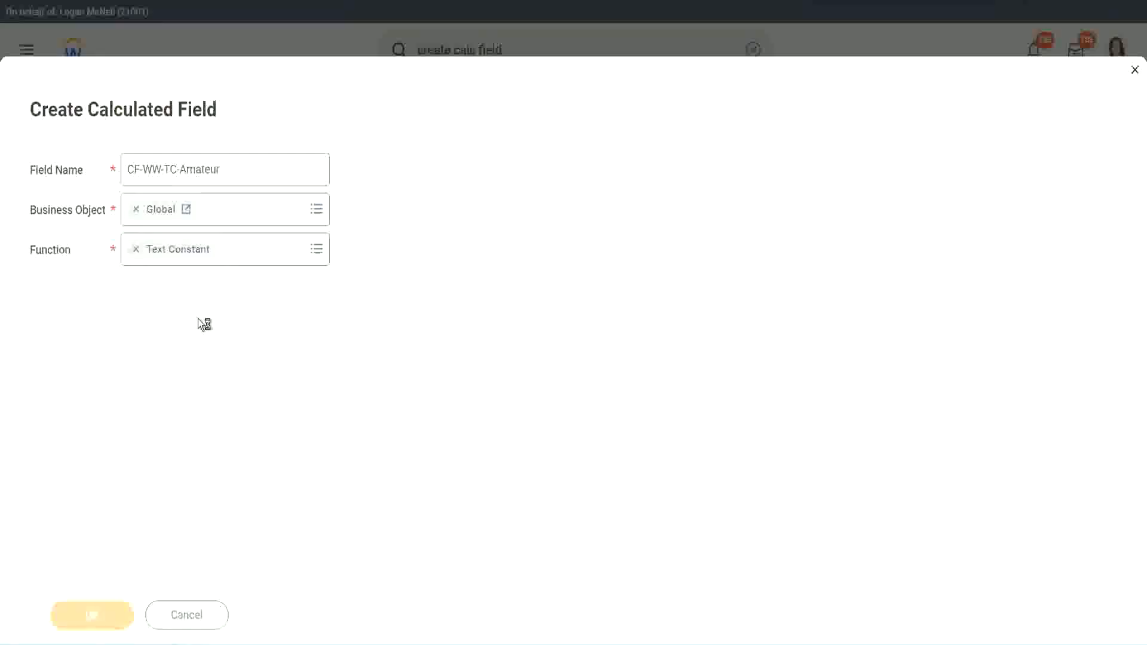
Step: Paste "Amateur" as the text constant value and save the field as the first row's return value
left_click(191, 338)
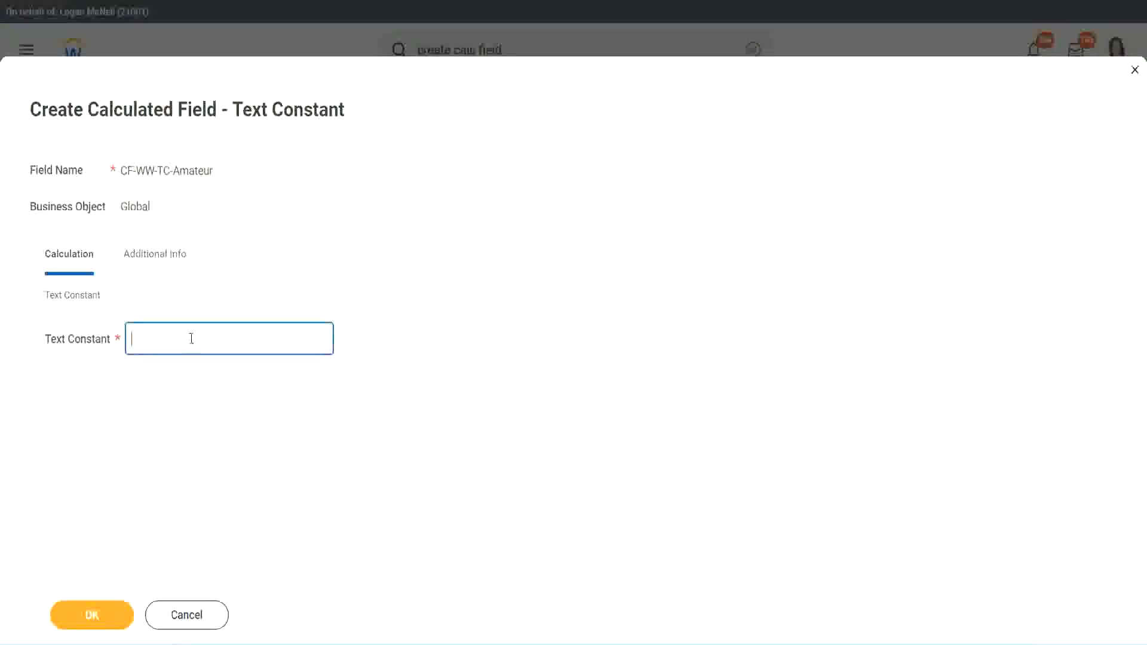
key("ctrl+v")
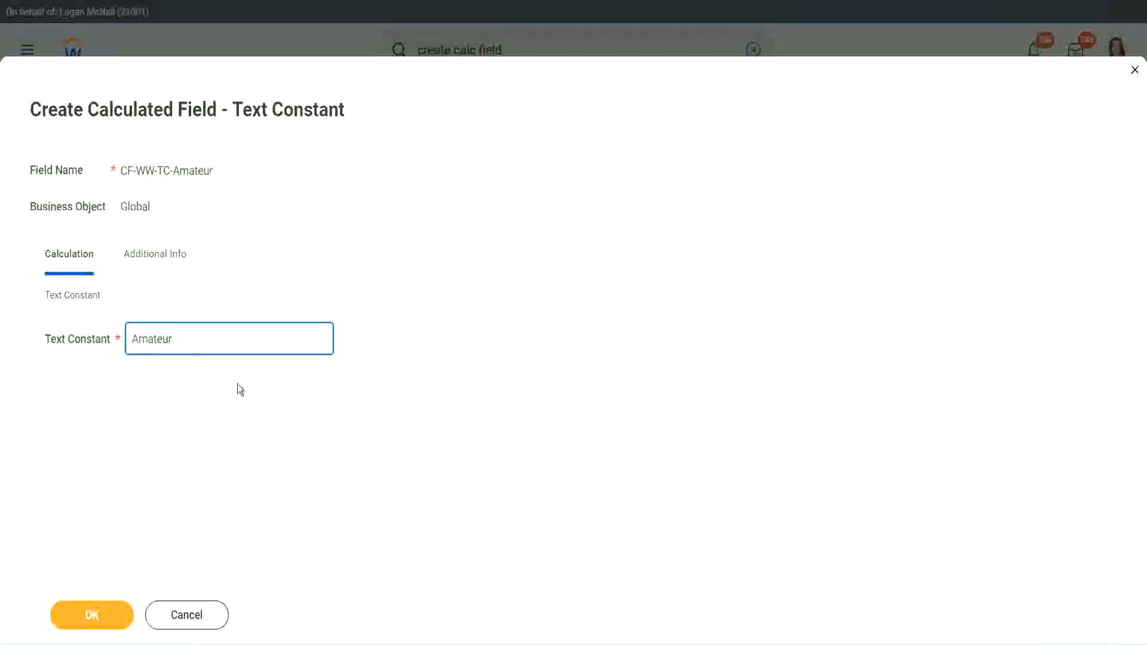
left_click(90, 615)
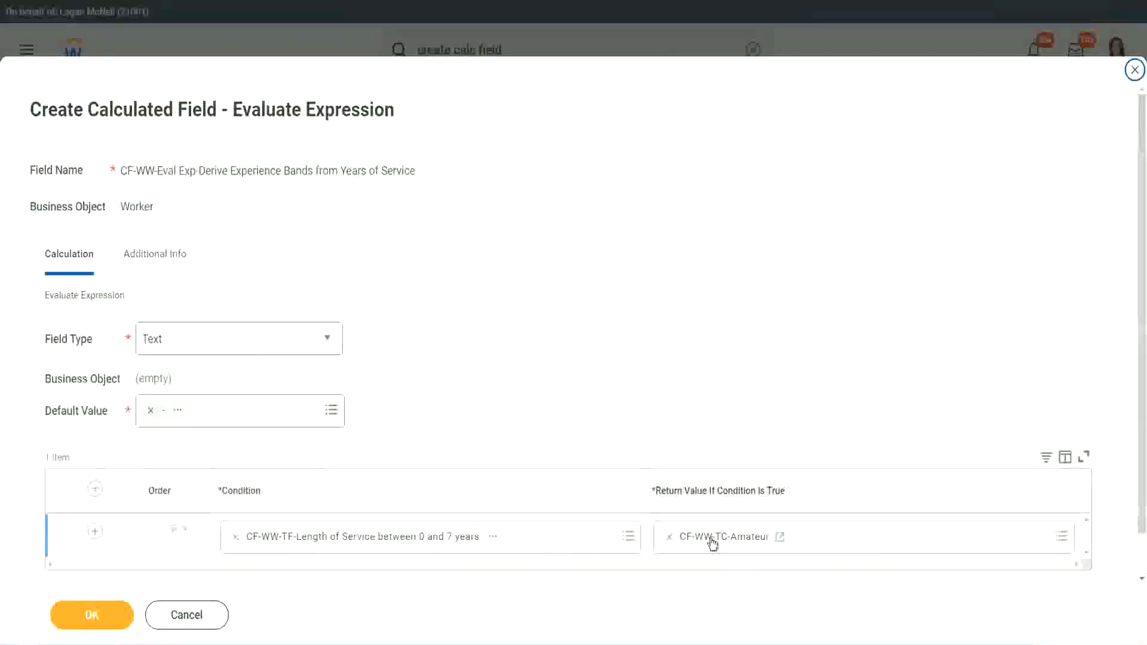
Step: Copy the first row's return value name and add a new empty condition row below it
right_click(712, 539)
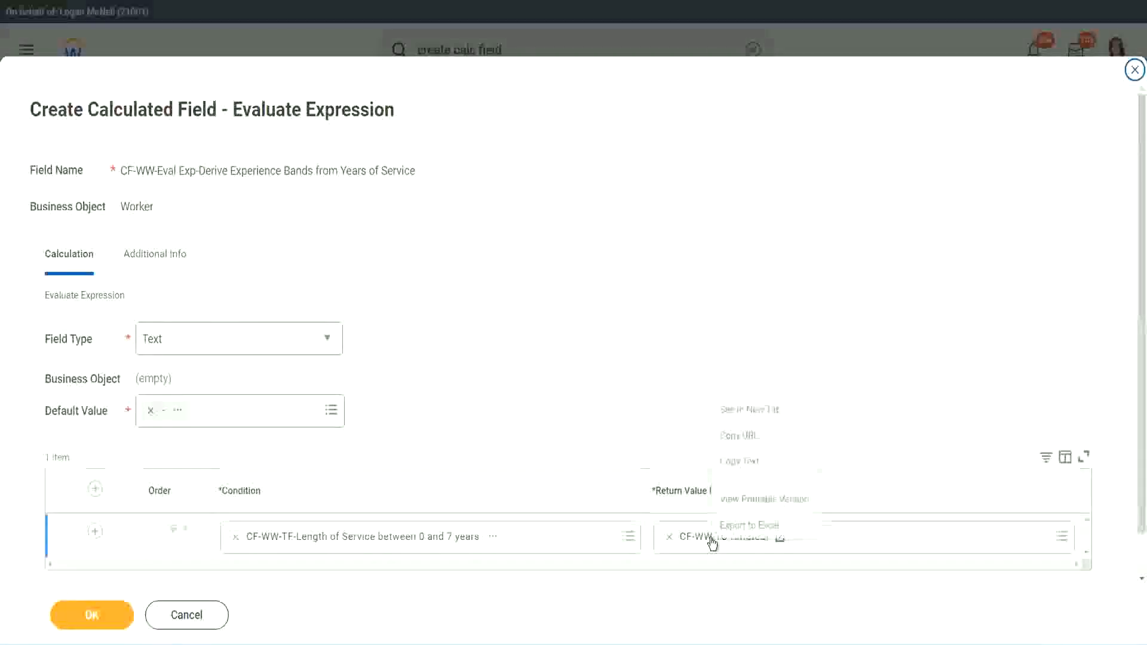
left_click(750, 463)
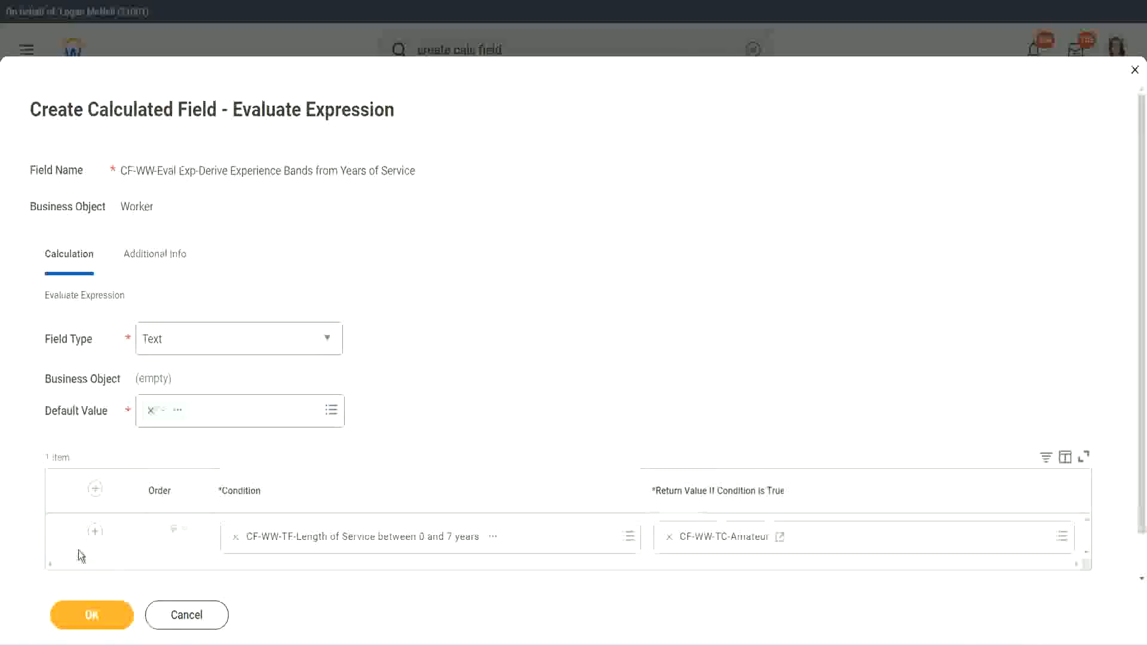
left_click(96, 531)
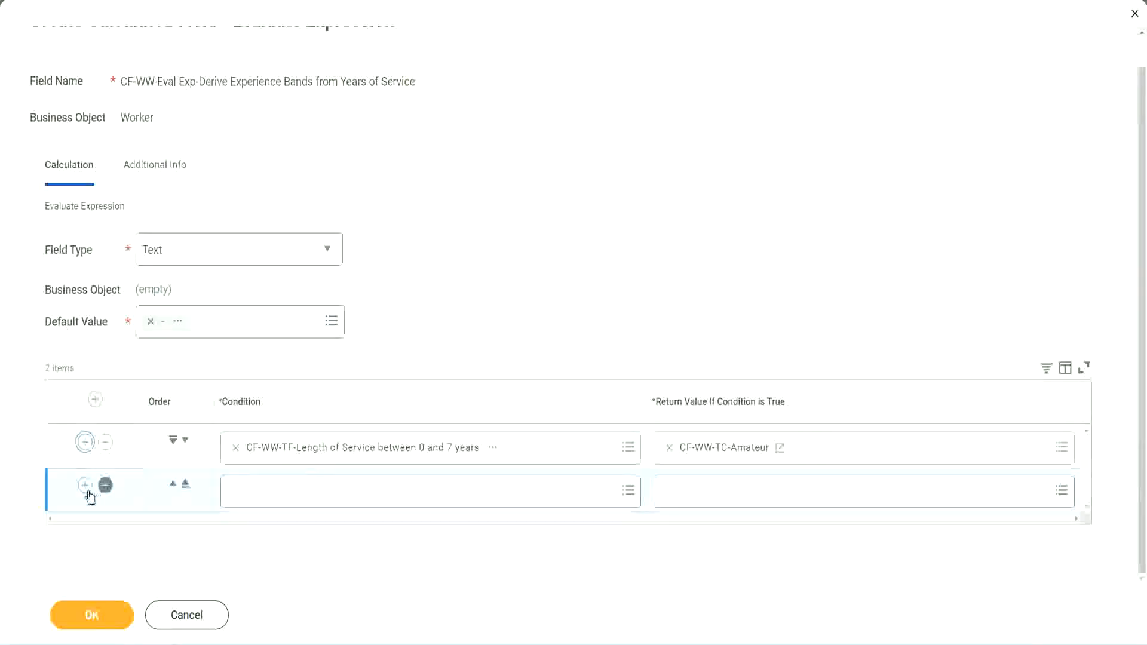
left_click(85, 495)
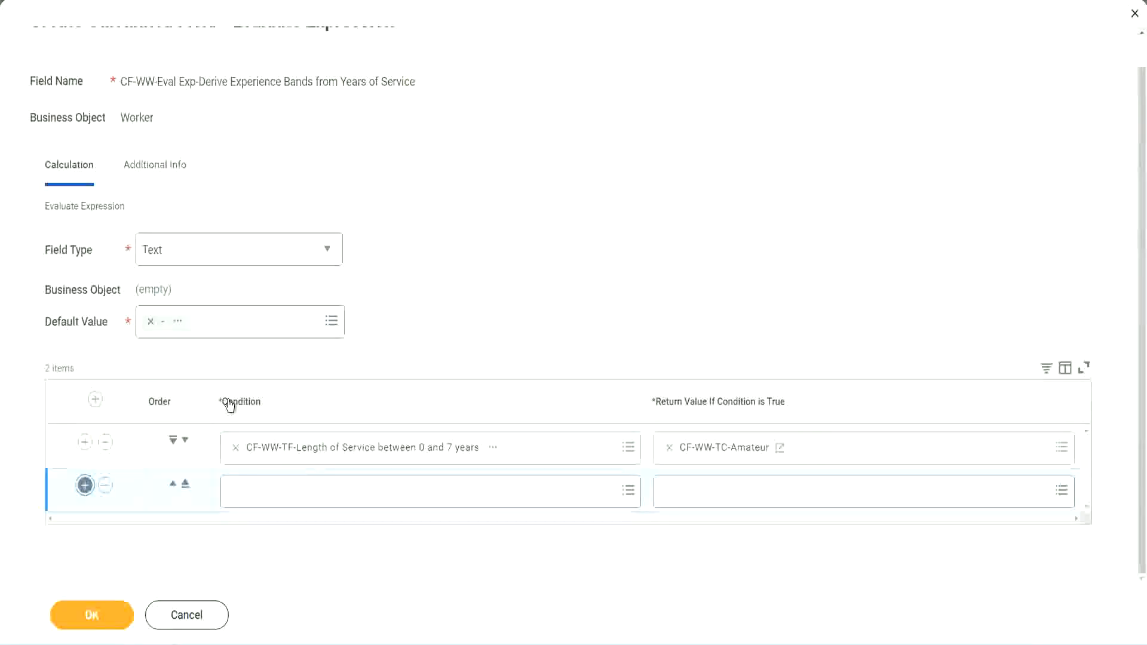
Step: Add condition rows to make four, and set the second row's condition to CF-WW-TF-Length of Service between 8 and 15 years
left_click(86, 487)
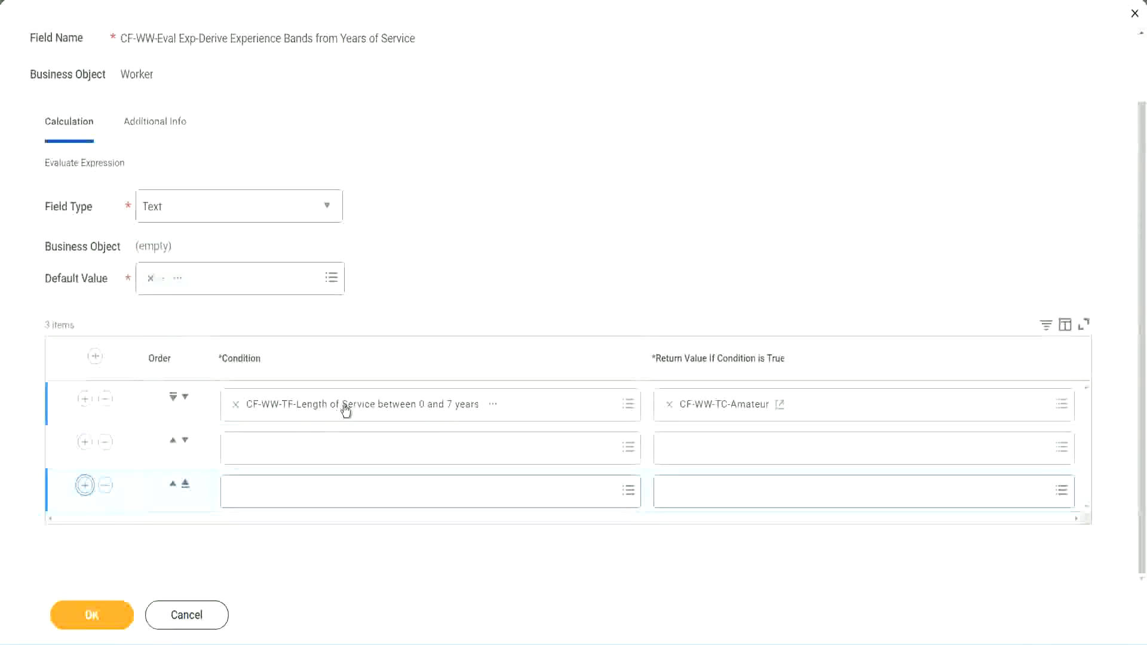
left_click(283, 455)
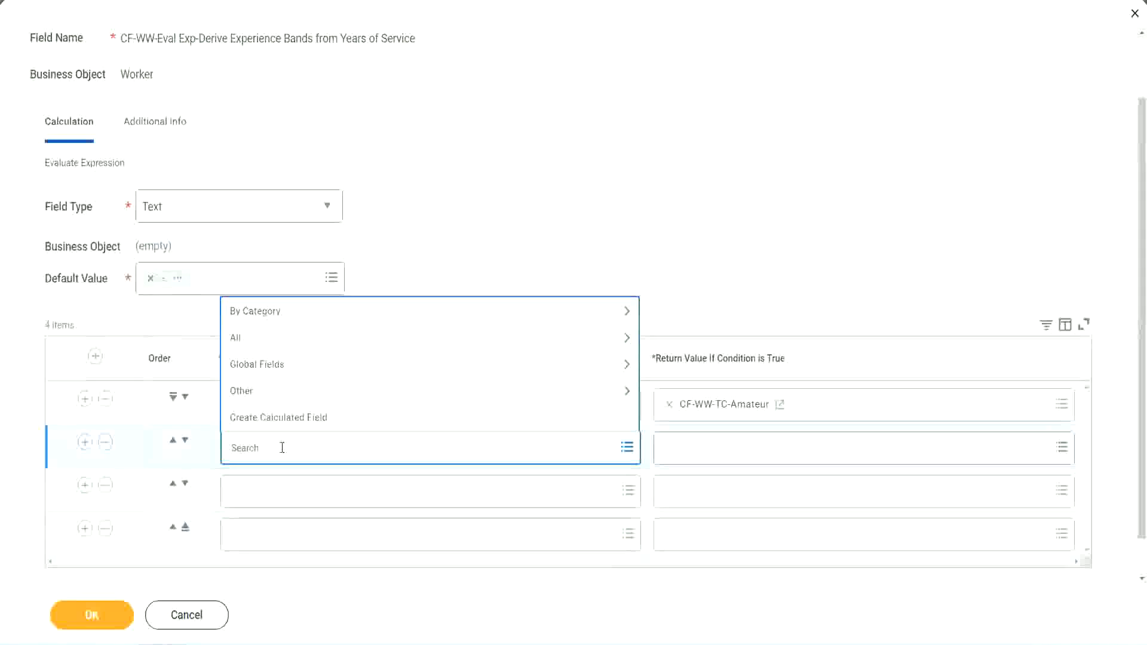
type("cf-ww-tf")
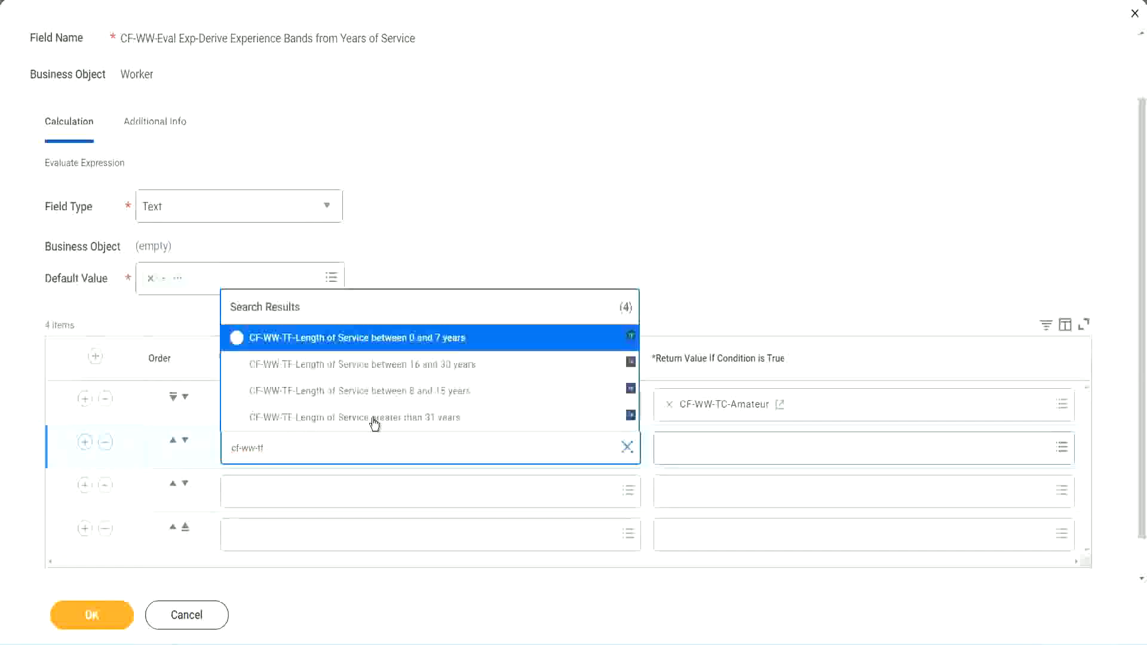
left_click(443, 395)
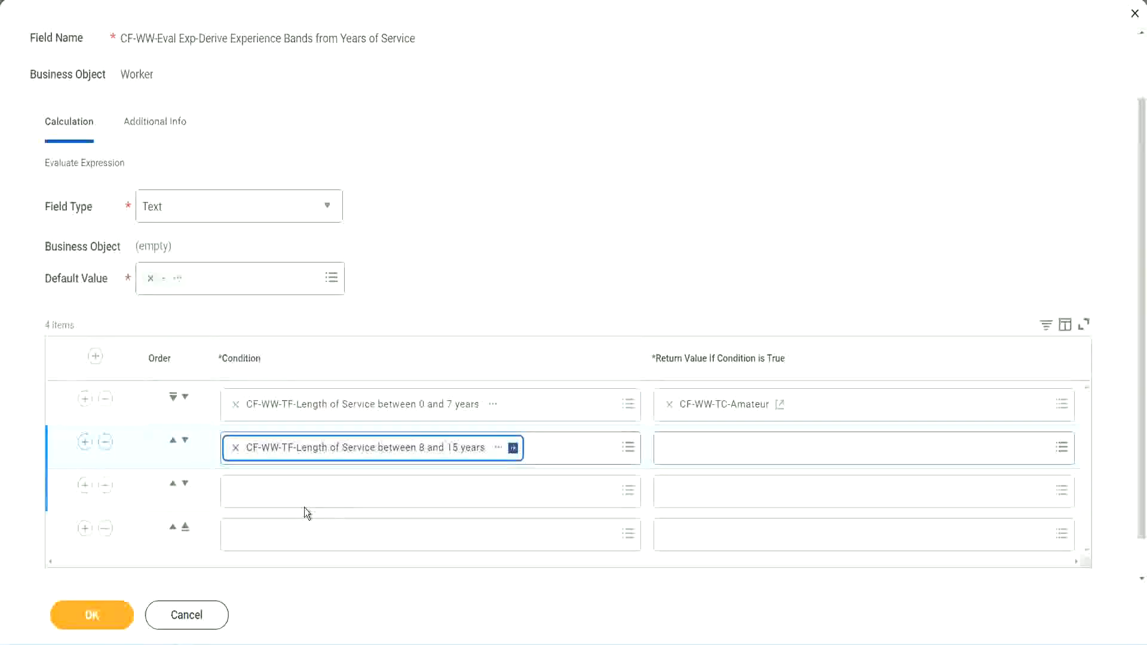
Step: Set the third row's condition to CF-WW-TF-Length of Service between 16 and 30 years
left_click(289, 491)
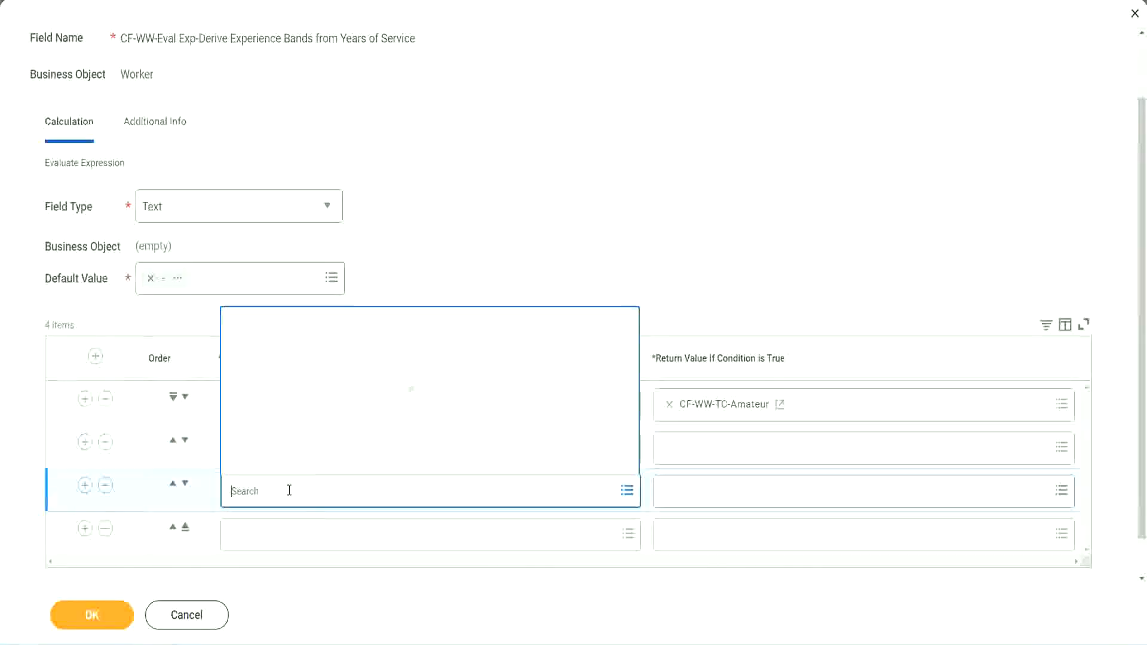
type("cf-ww")
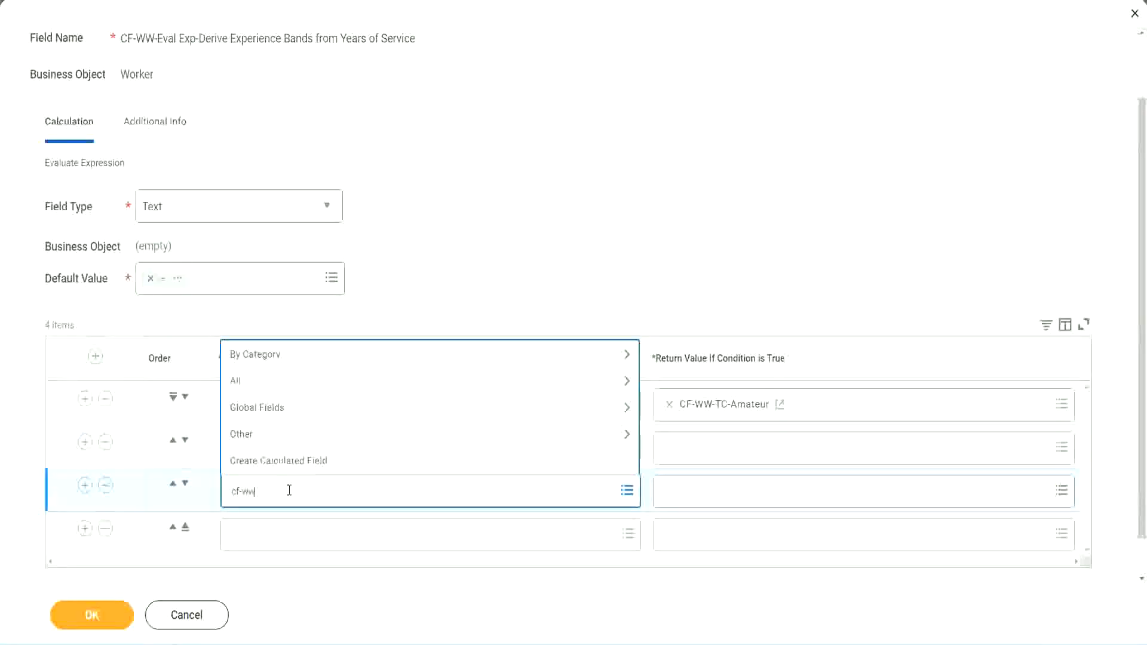
type("-tf")
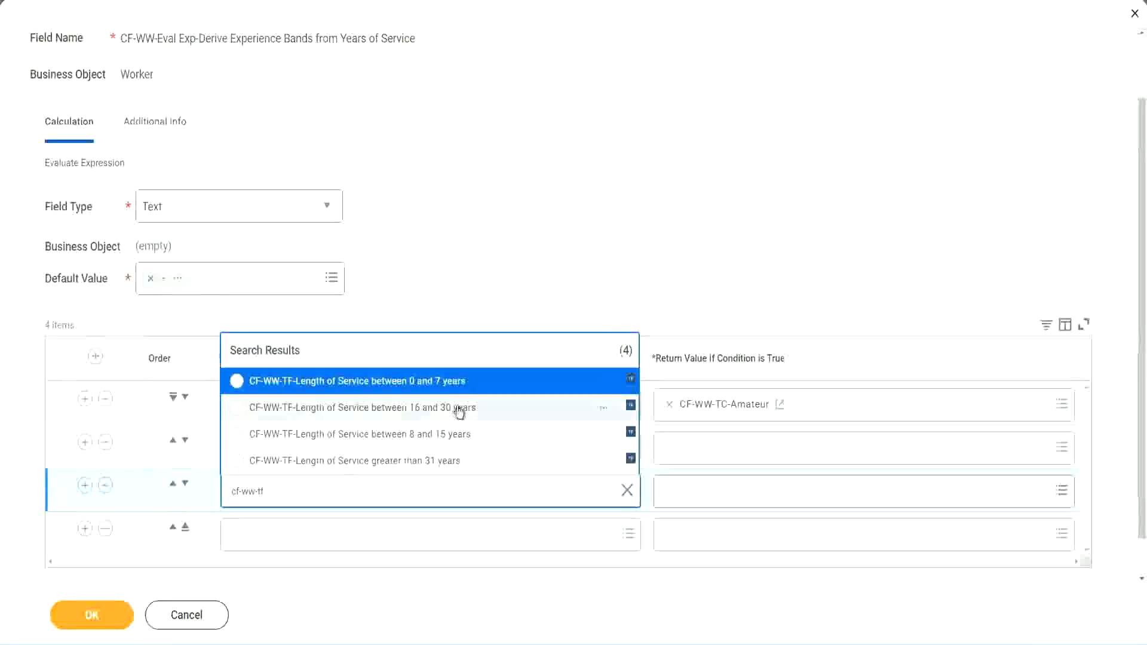
left_click(460, 413)
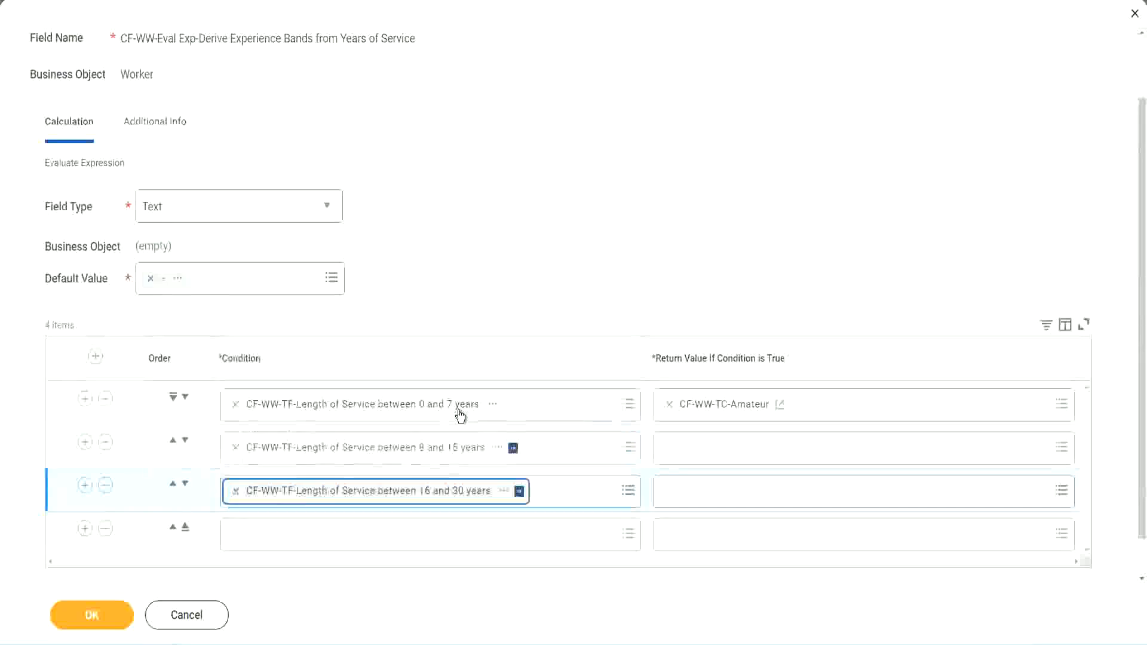
Step: Set the fourth row's condition to CF-WW-TF-Length of Service greater than 31 years
left_click(272, 542)
type("c")
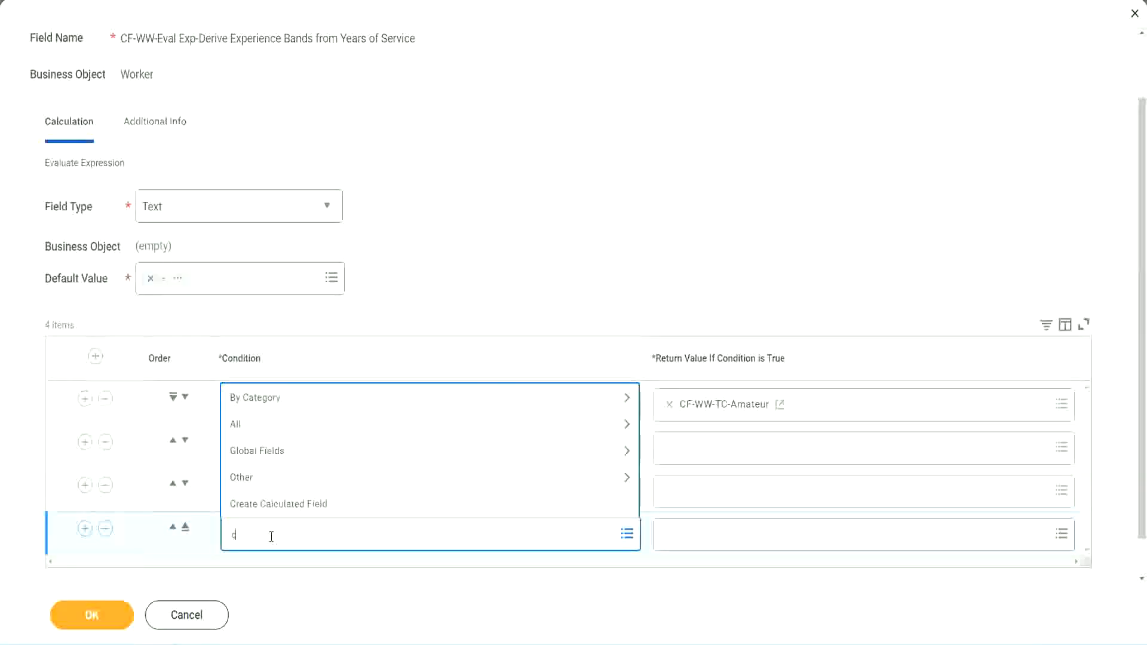
type("f-ww")
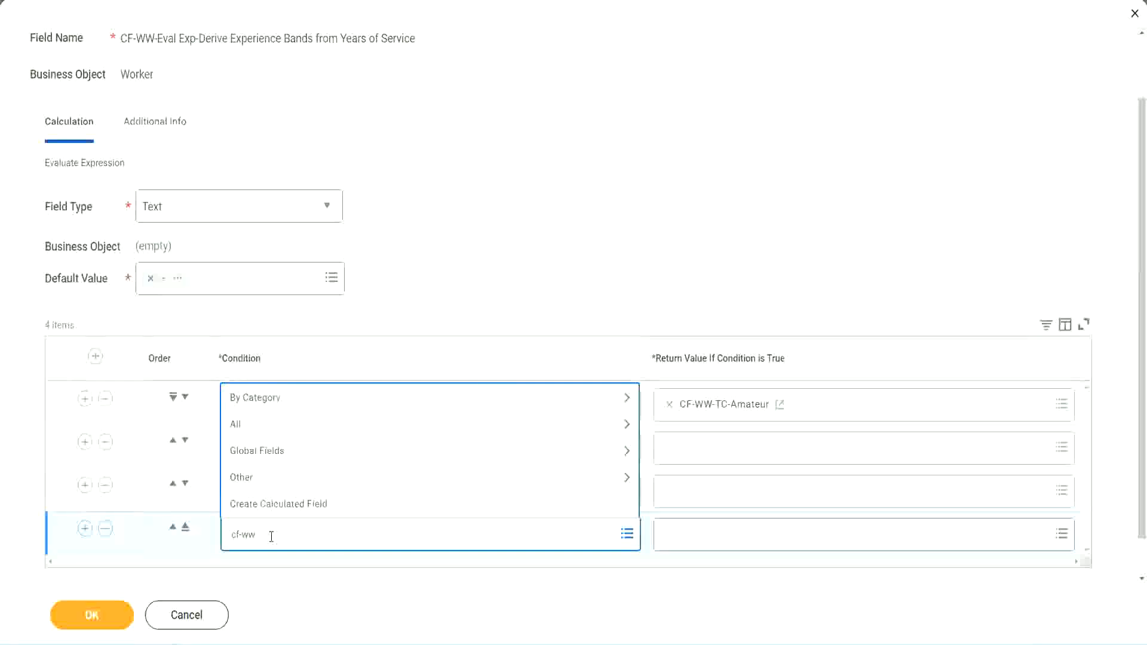
type(" tf 31")
key("Return")
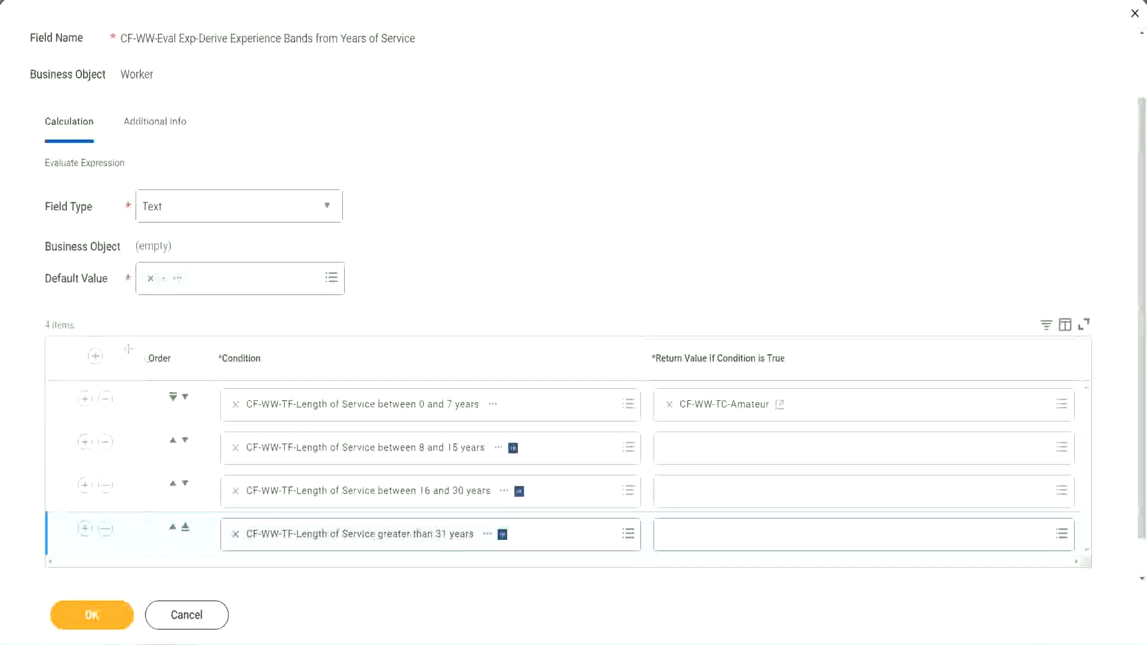
Step: Try reordering the first two conditions by moving the 8 to 15 years row above the 0 to 7 years row
left_click_drag(129, 349, 128, 472)
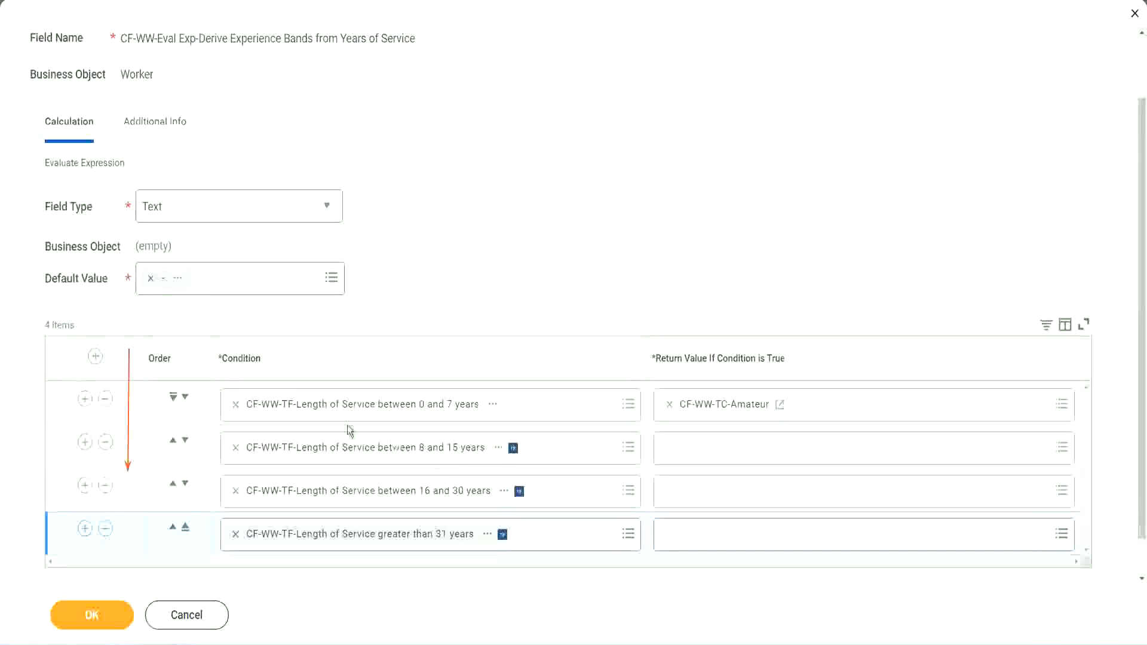
left_click(173, 442)
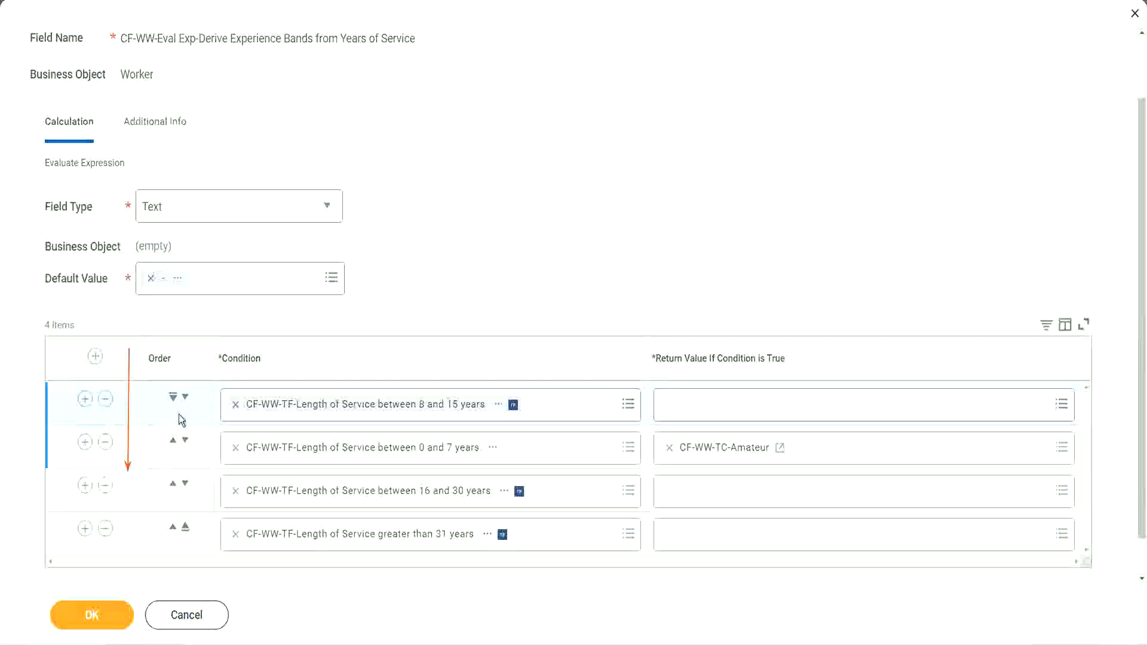
left_click(185, 397)
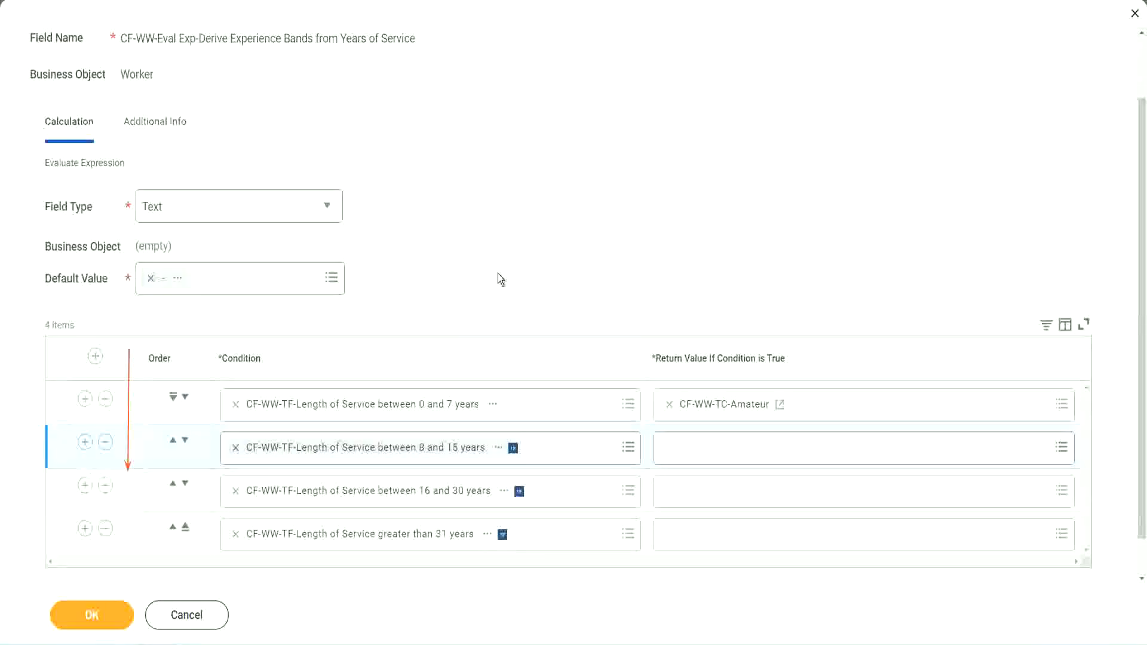
left_click(173, 442)
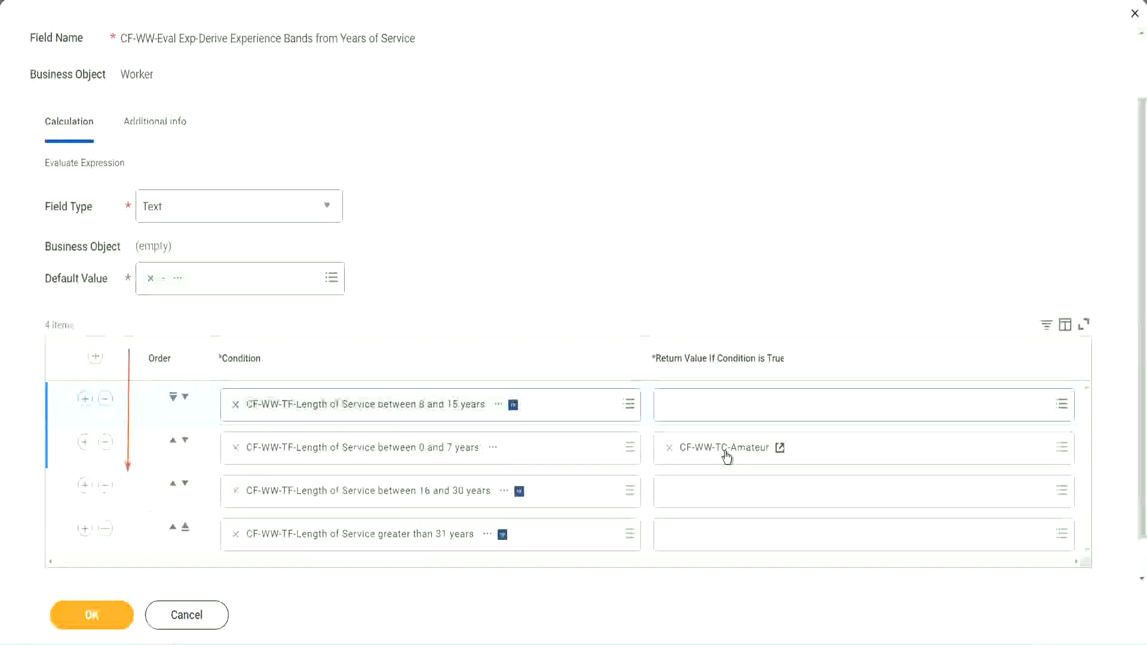
Step: Copy the name CF-WW-TC-Amateur and start a new calculated field as the return value of the 8 to 15 years row
right_click(726, 457)
left_click(757, 525)
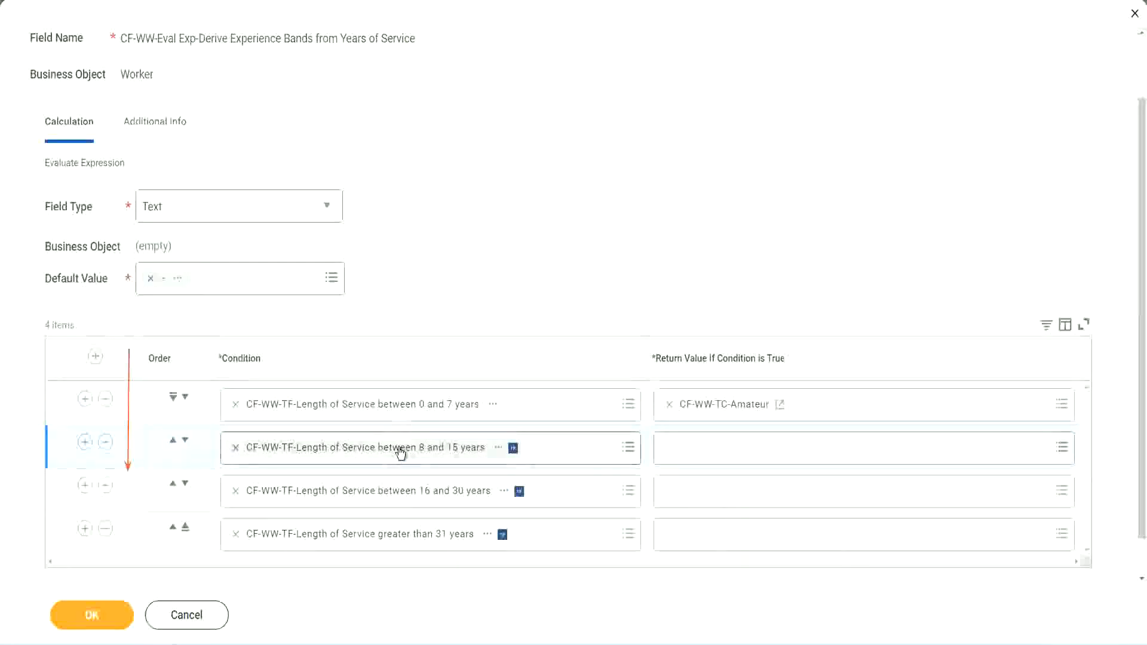
left_click(673, 449)
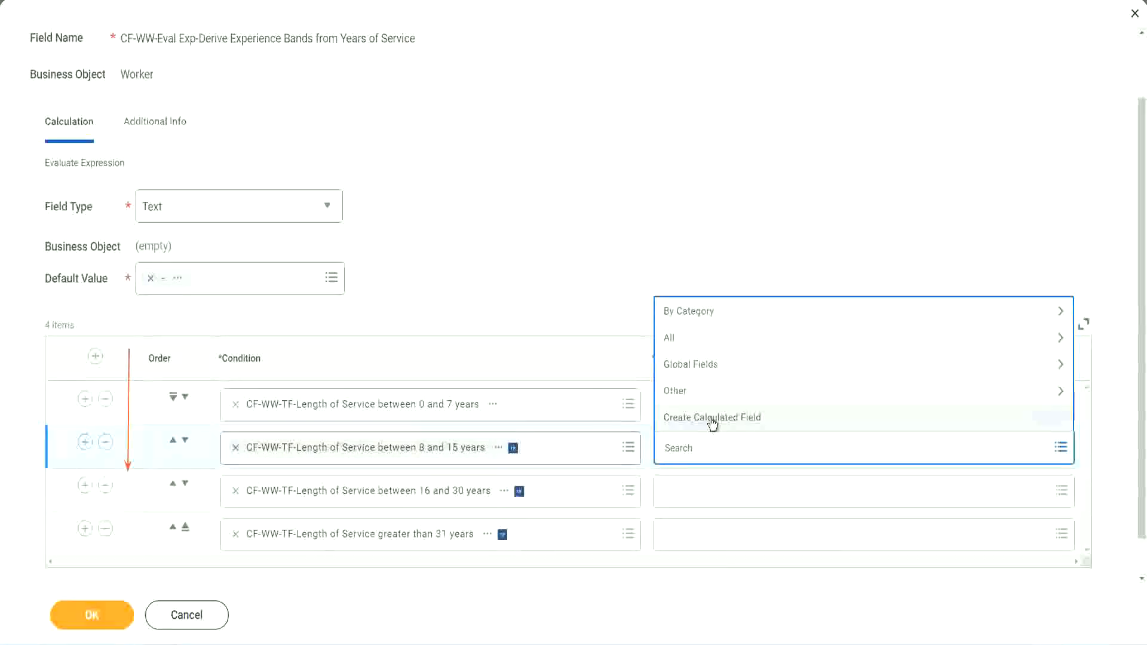
left_click(713, 418)
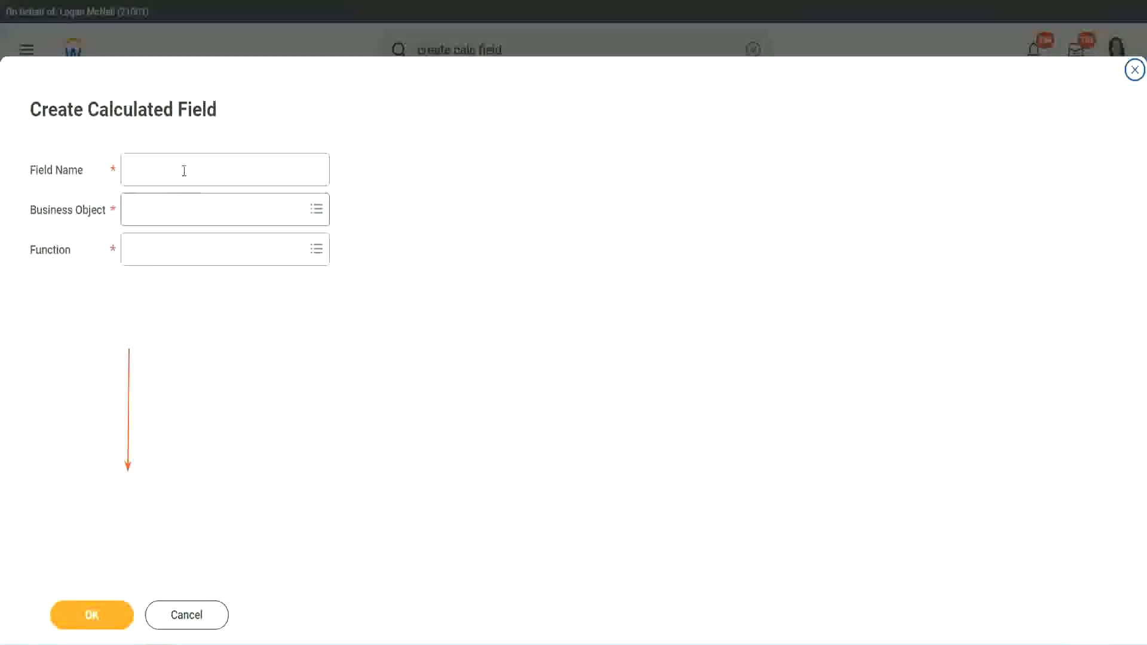
Step: Name the field CF-WW-TC-Experienced, with business object Global and function Text Constant, and proceed to its calculation settings
left_click(182, 169)
key("ctrl+v")
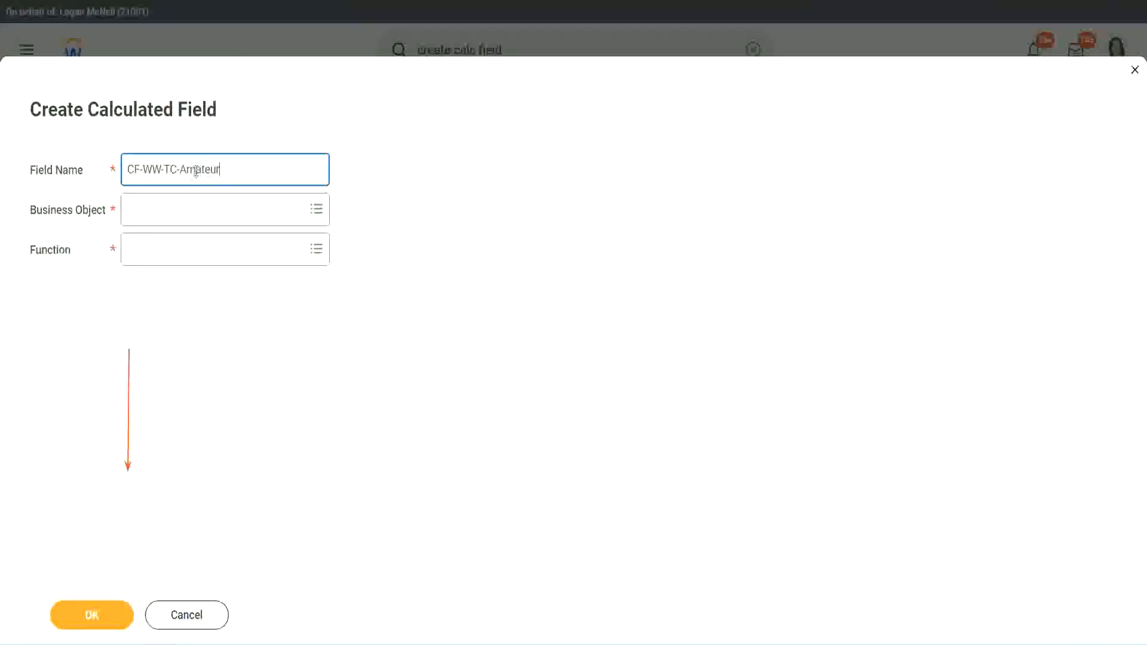
double_click(196, 171)
type("Experienced")
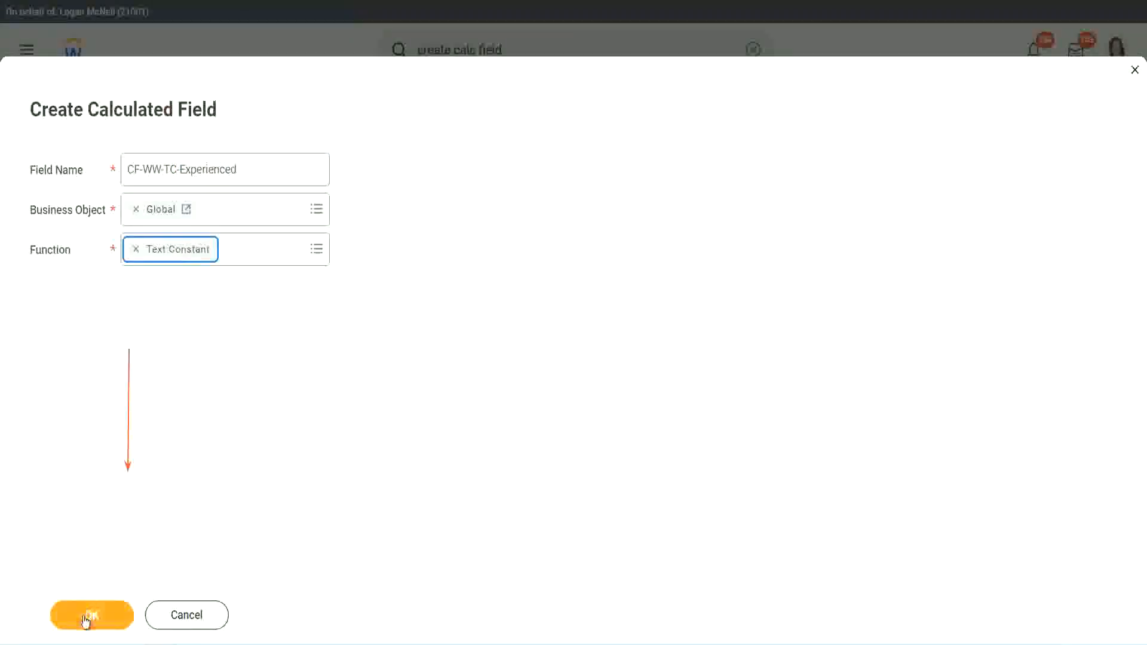
left_click(90, 614)
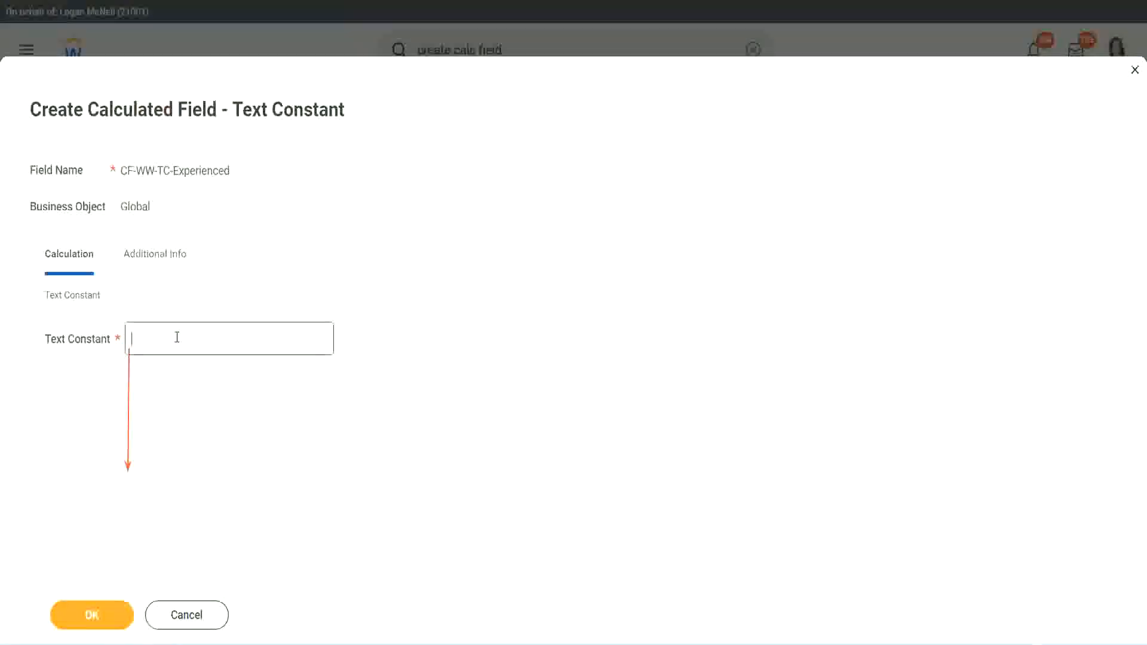
Step: Enter "Experienced" as the text constant value and save the calculated field
left_click(176, 339)
type("Experienced")
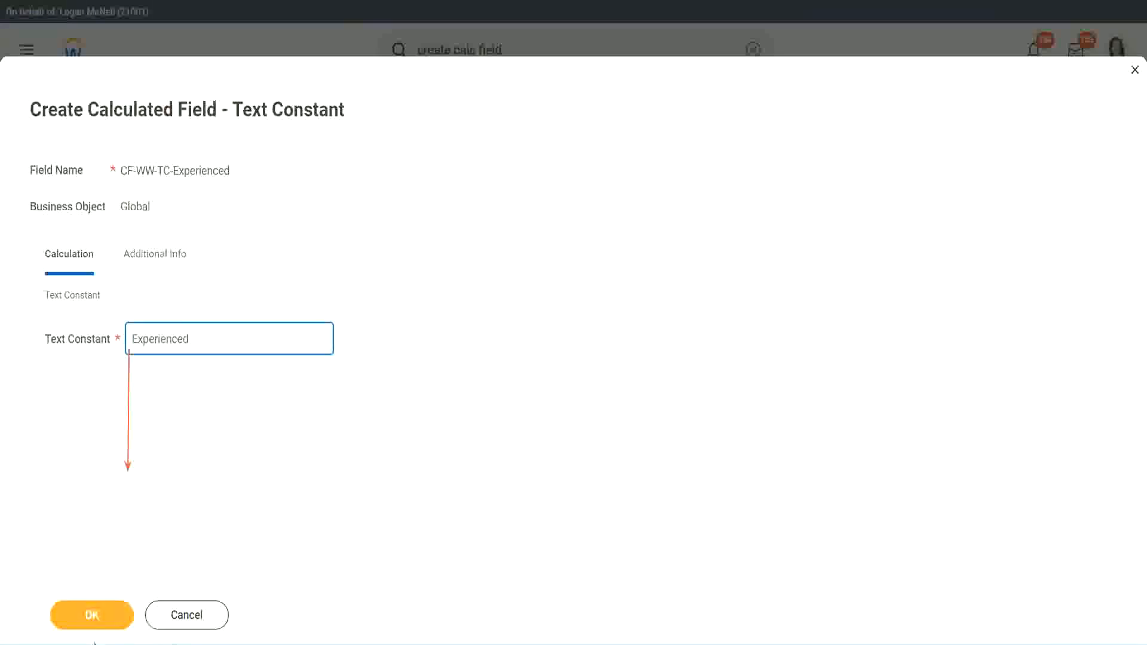
left_click(95, 612)
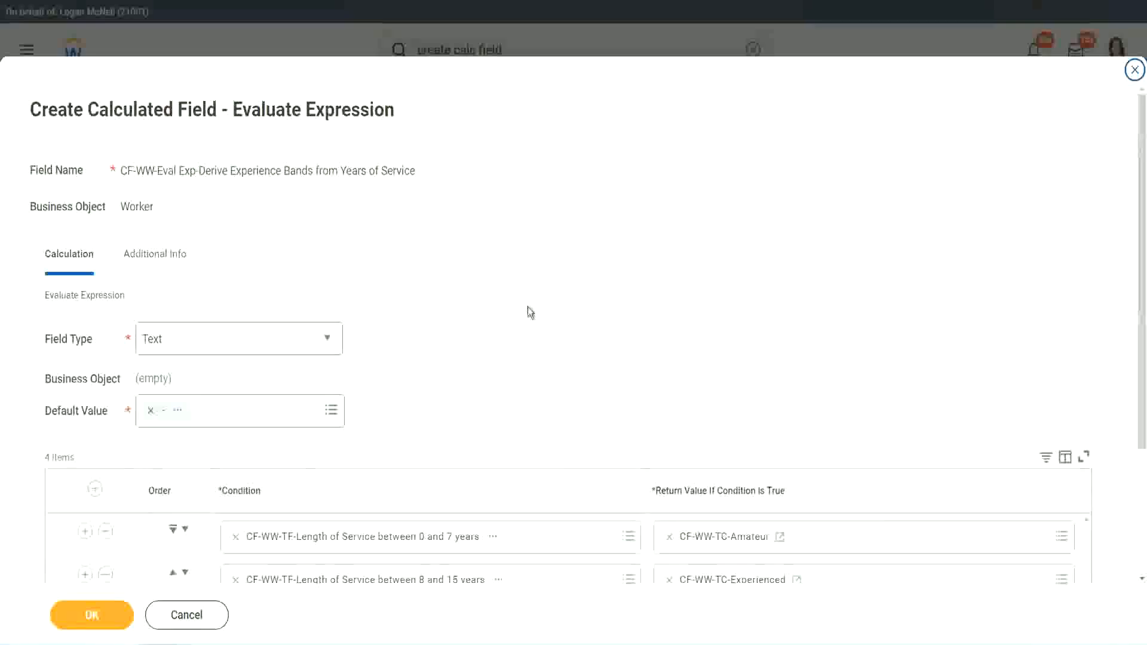
Step: Start a new calculated field for the 16 to 30 years return value and paste CF-WW-TC-Amateur as its name
scroll(528, 306, "down", 2)
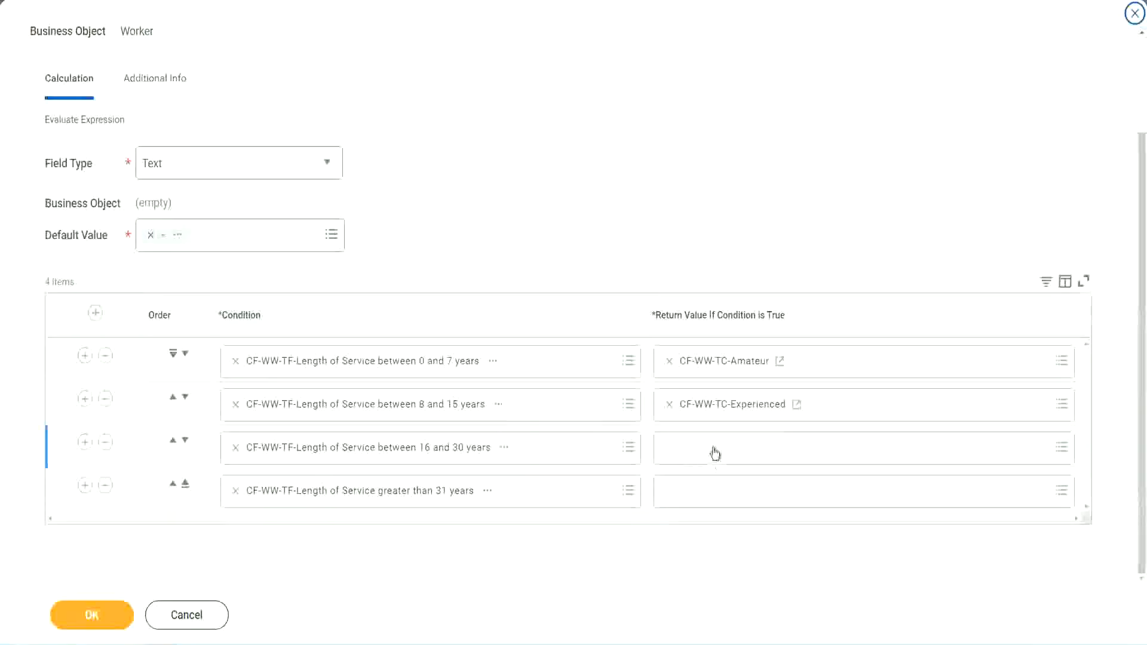
left_click(714, 447)
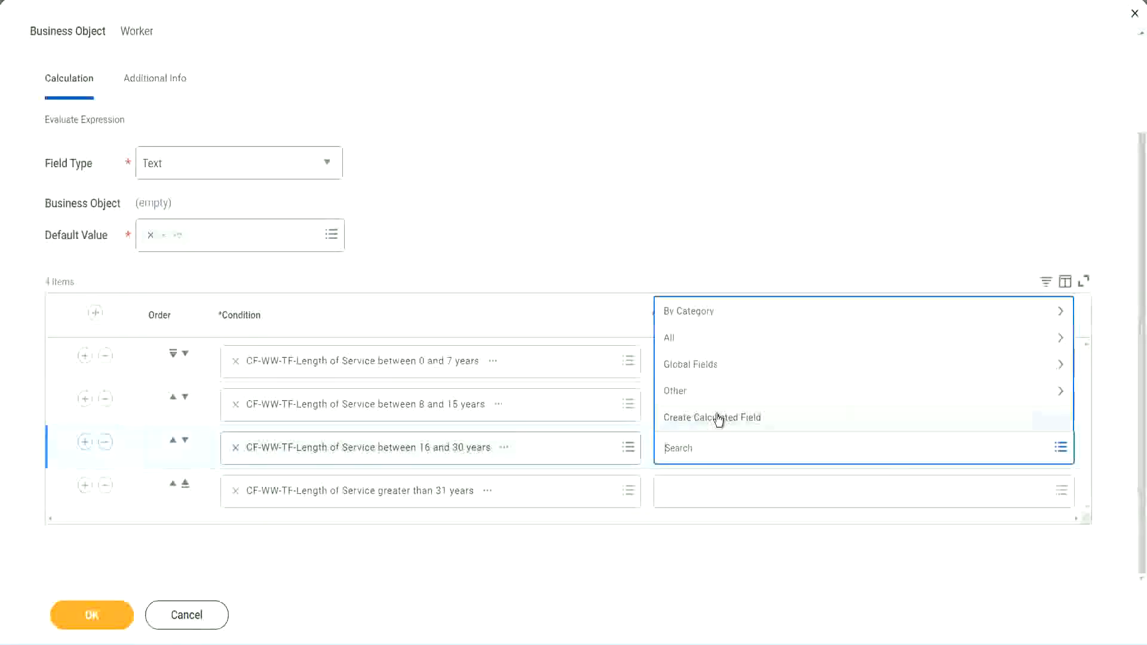
left_click(718, 419)
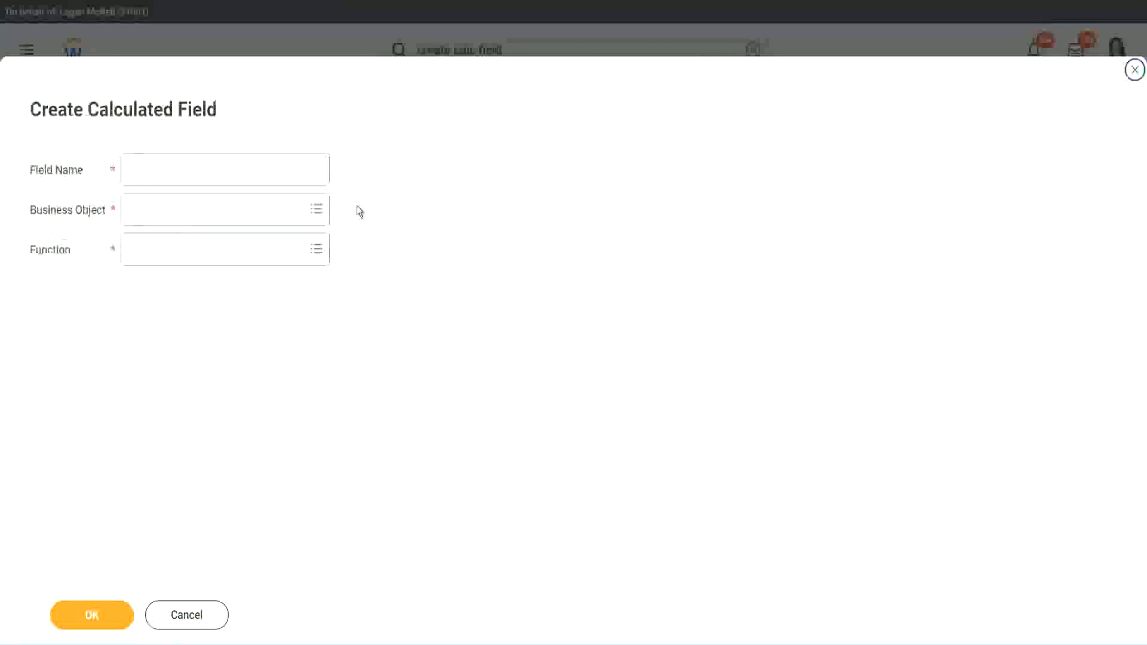
left_click(242, 170)
type("CF-WW-TC-Amount")
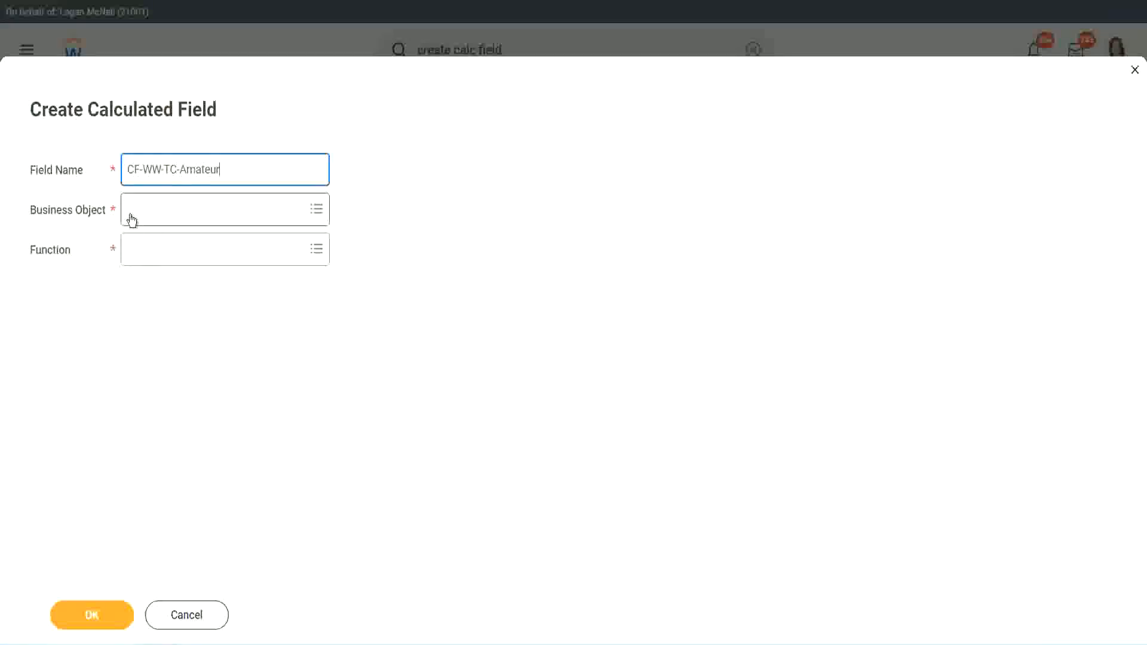
Step: Set the new field's business object to Global and change its name to CF-WW-TC-Senior
left_click(131, 210)
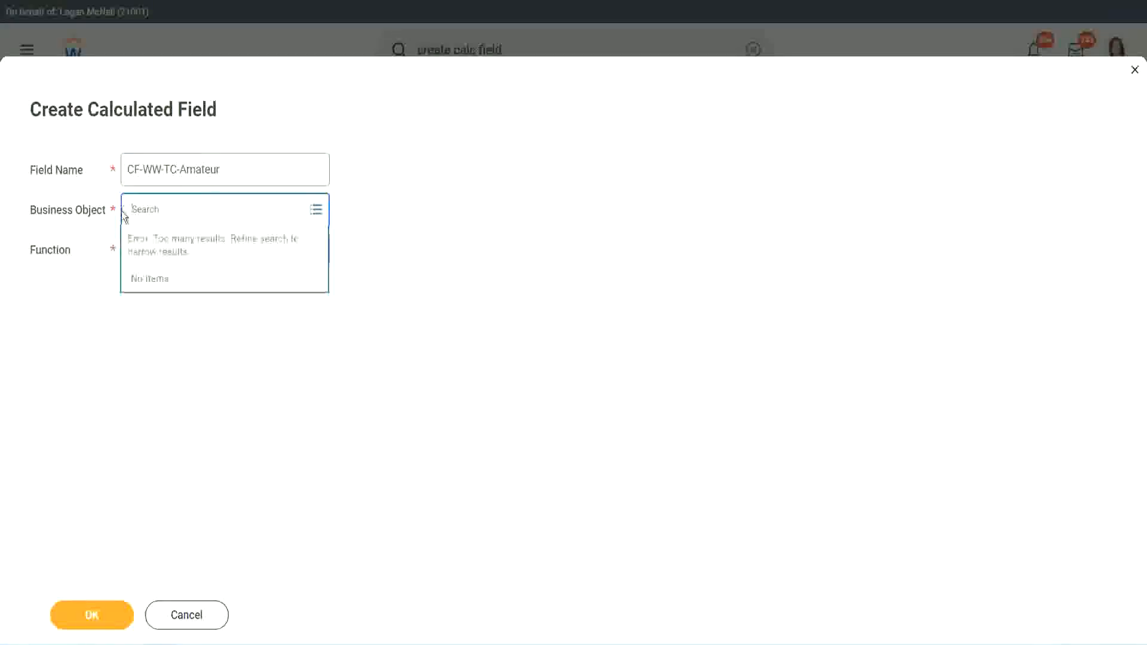
type("global")
key("Return")
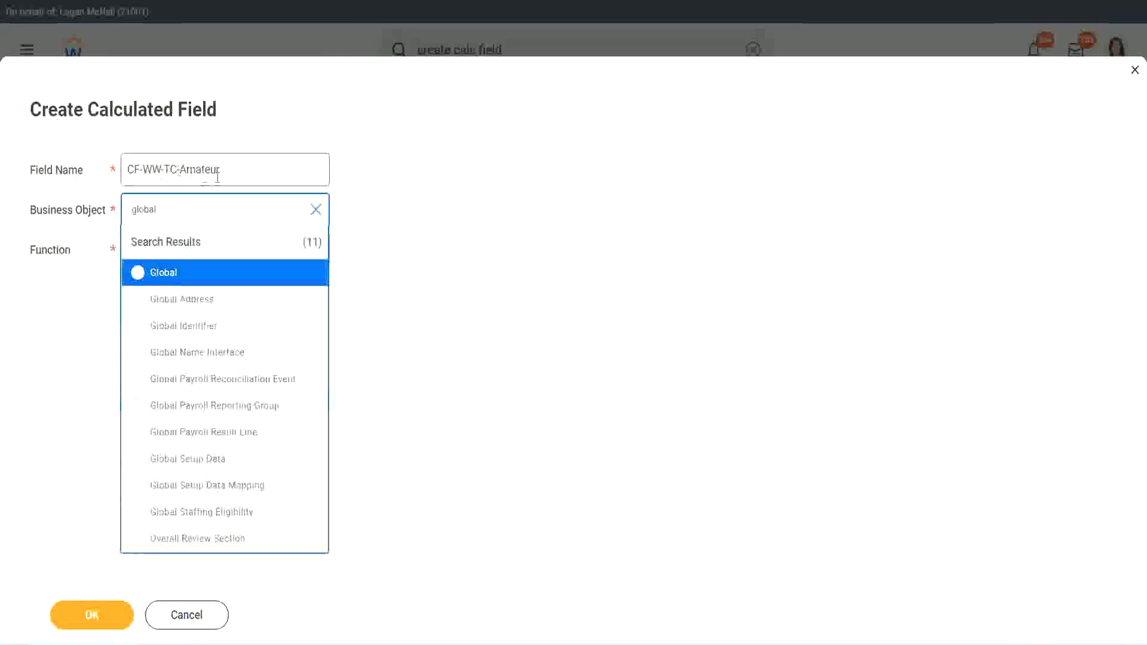
left_click(162, 275)
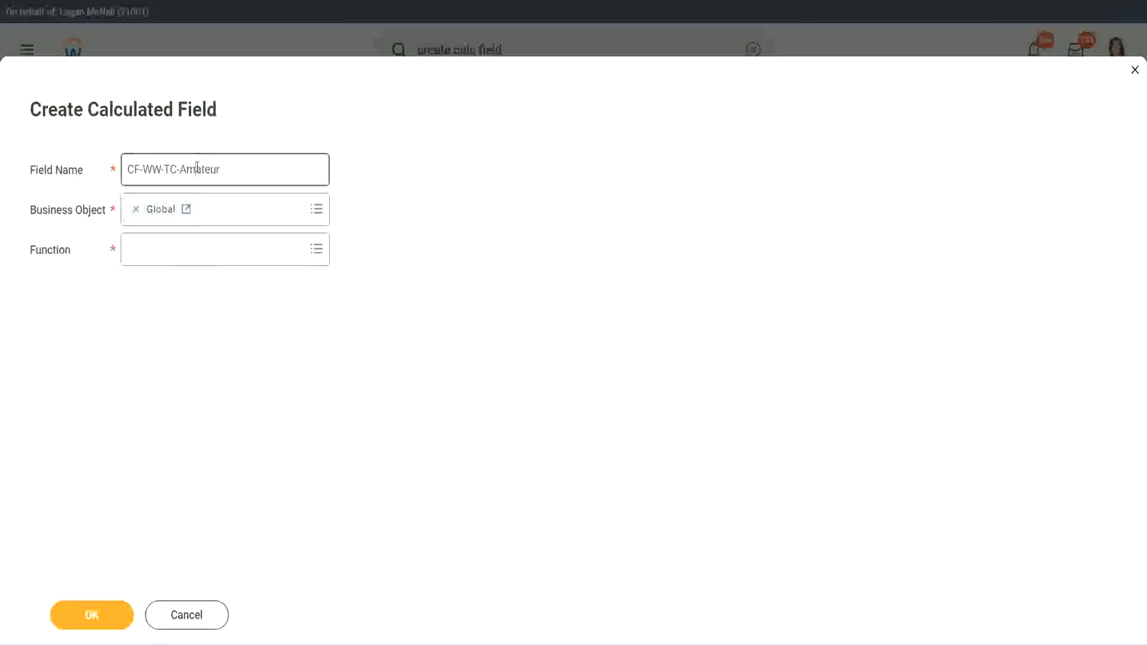
double_click(210, 169)
type("Senior")
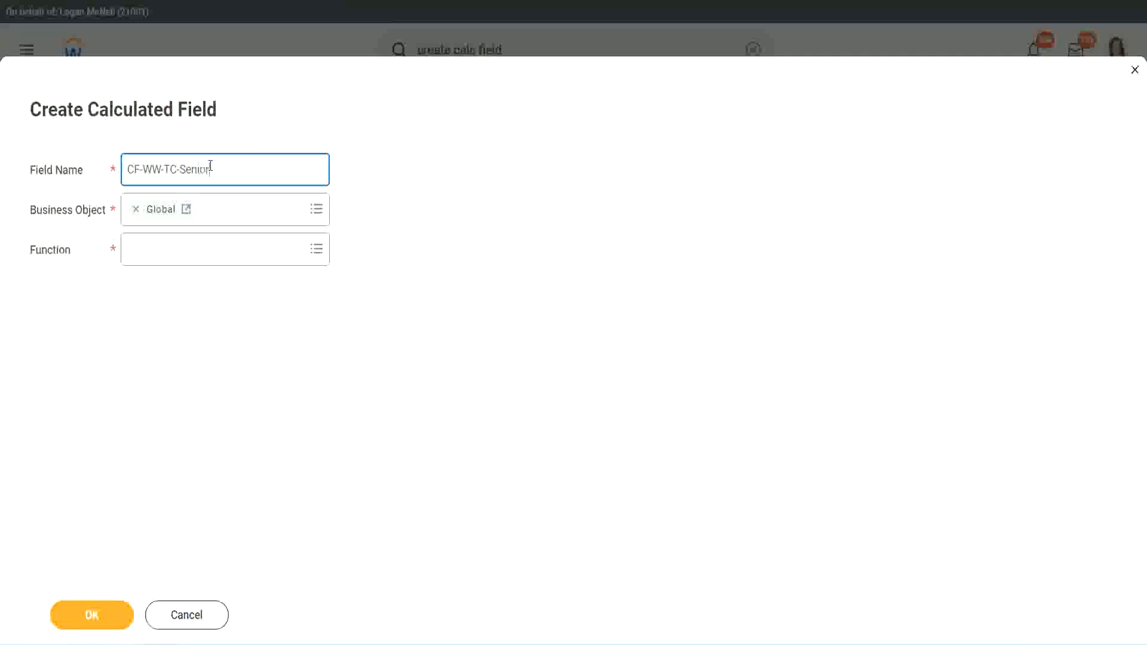
Step: Set the Senior field's function to Text Constant and proceed to its calculation settings
left_click(183, 260)
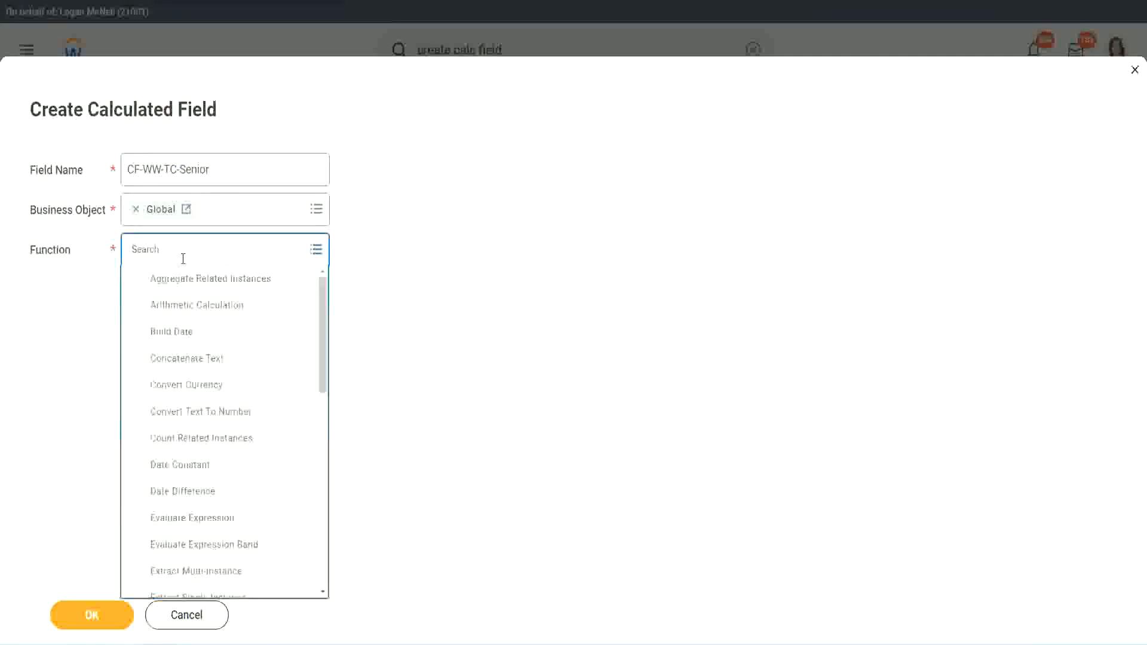
type("tc")
key("Return")
left_click(181, 305)
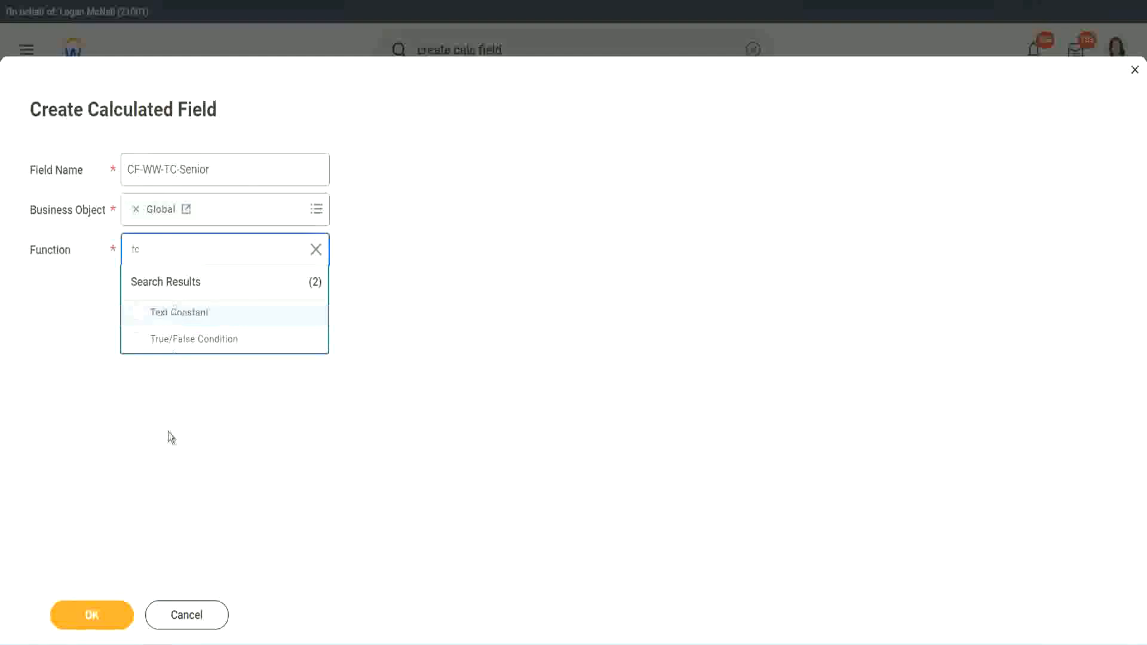
left_click(105, 618)
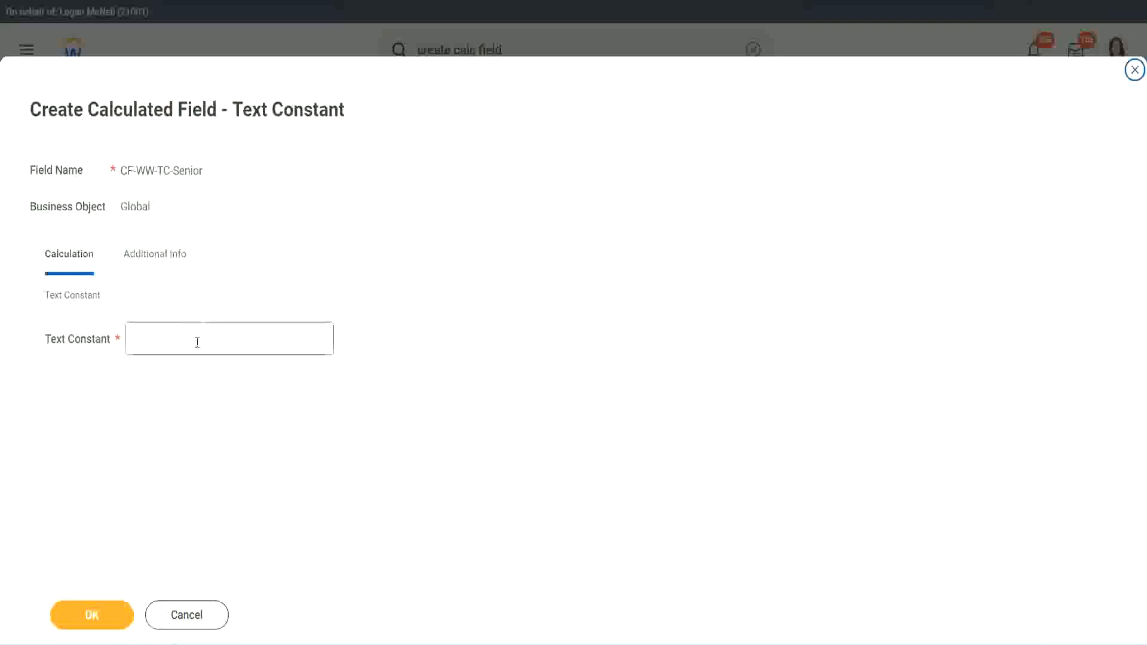
Step: Enter "Senior" as the text constant value and save the CF-WW-TC-Senior calculated field
left_click(198, 342)
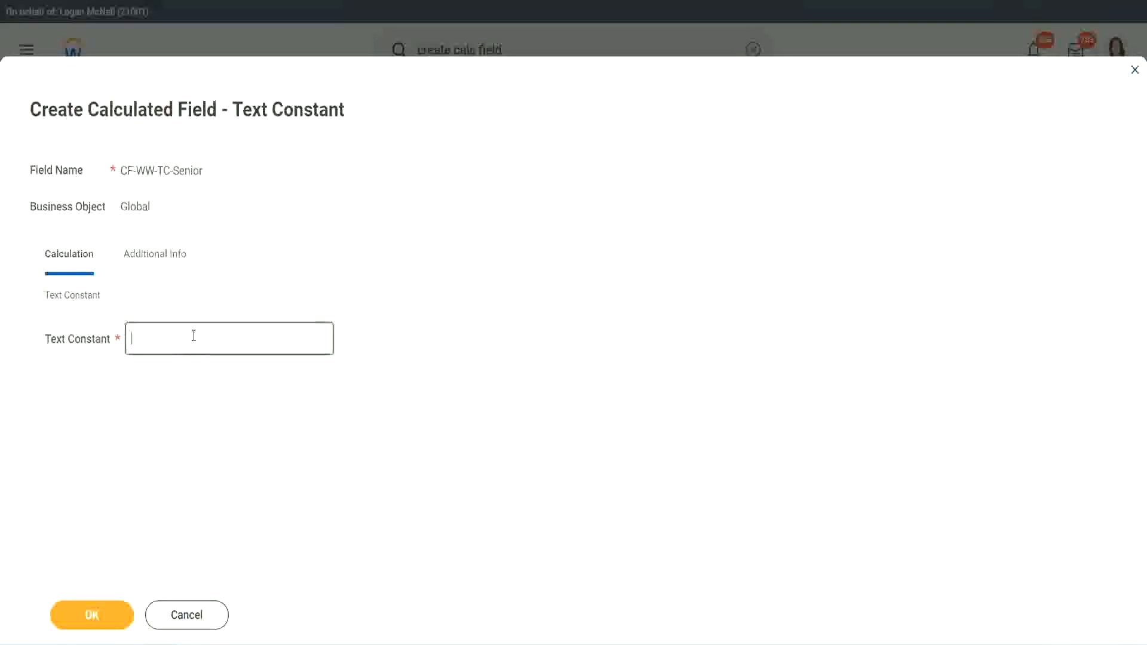
type("Senior")
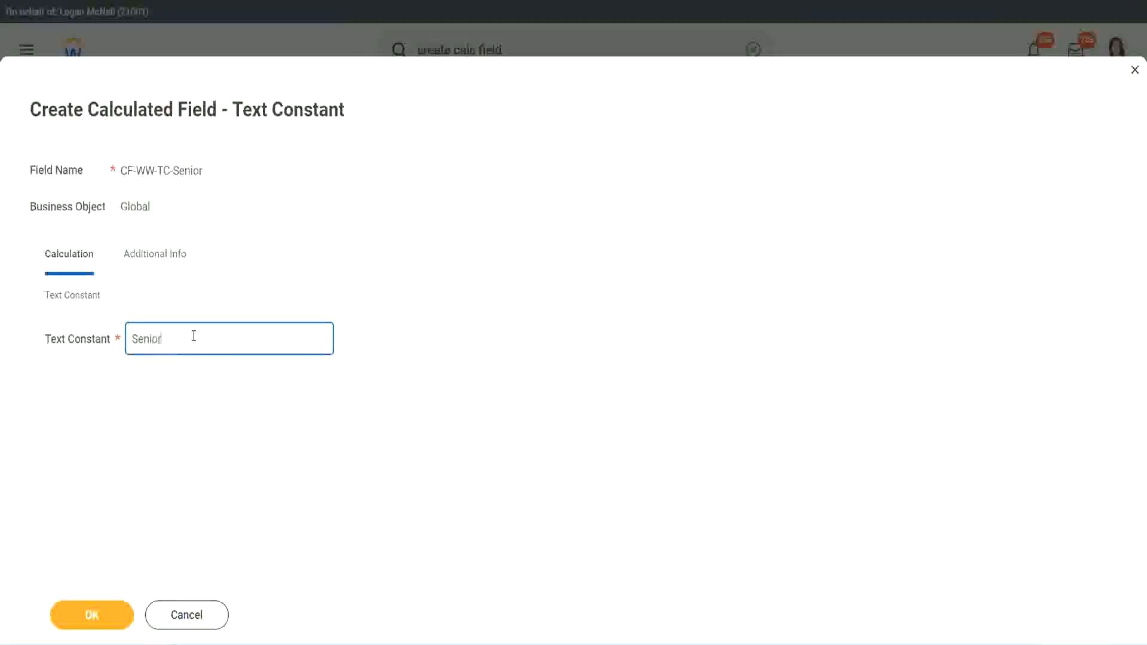
left_click(113, 621)
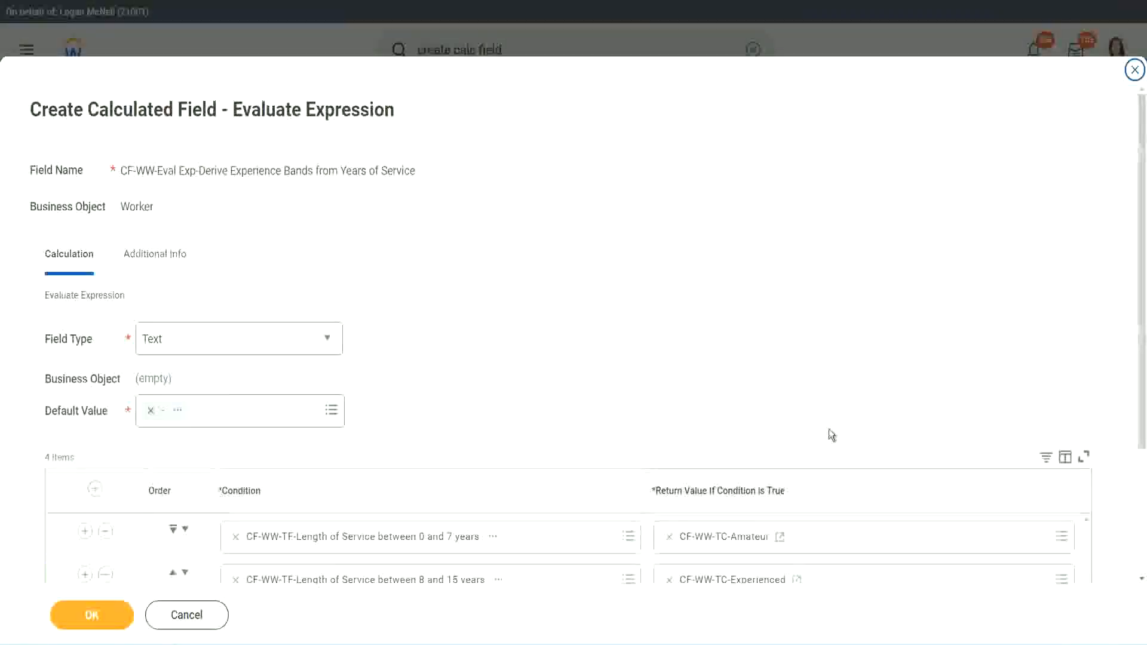
Step: Start a new calculated field for the greater than 31 years return value and name it CF-WW-TC-Legend, reusing the copied Senior field name
scroll(818, 460, "down", 3)
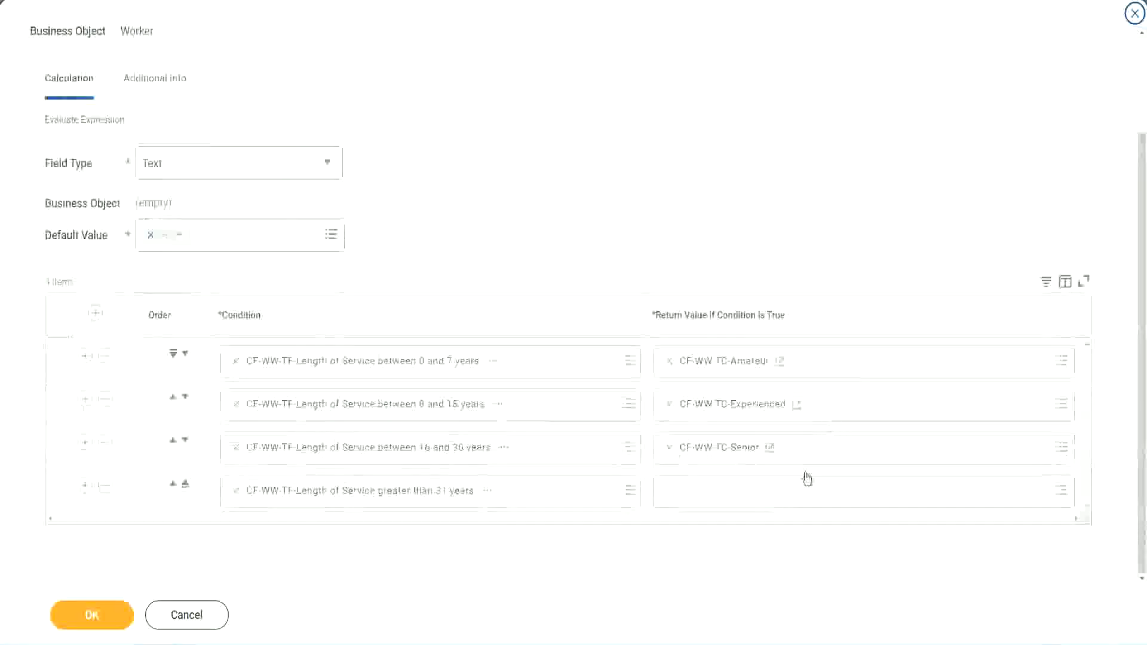
right_click(699, 454)
left_click(724, 517)
left_click(699, 499)
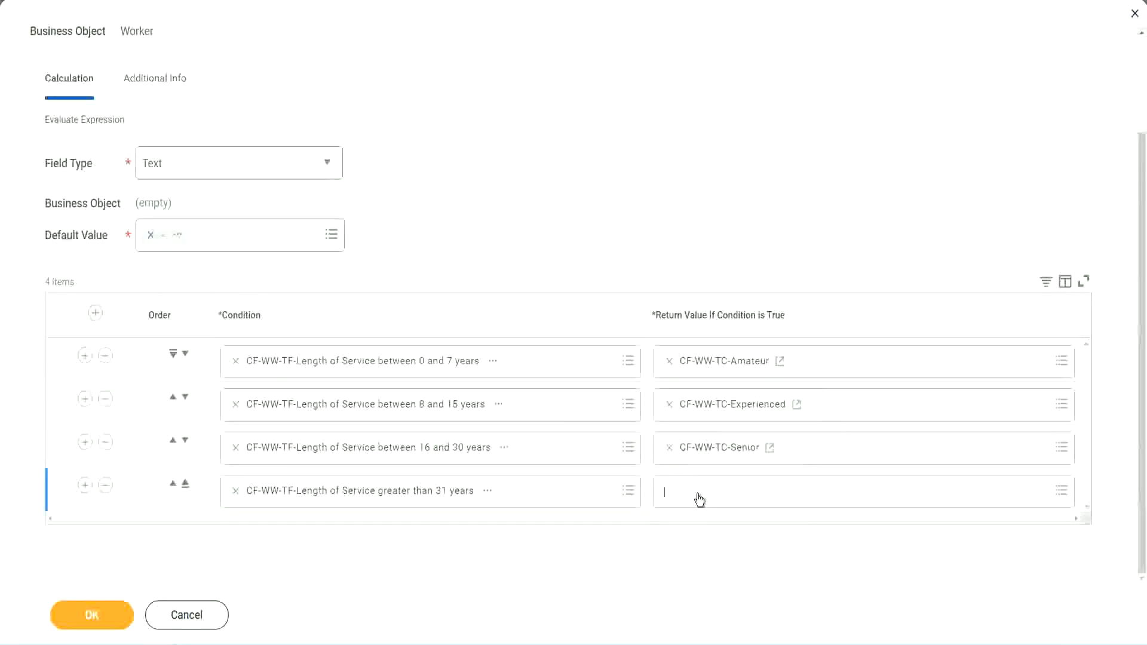
left_click(711, 464)
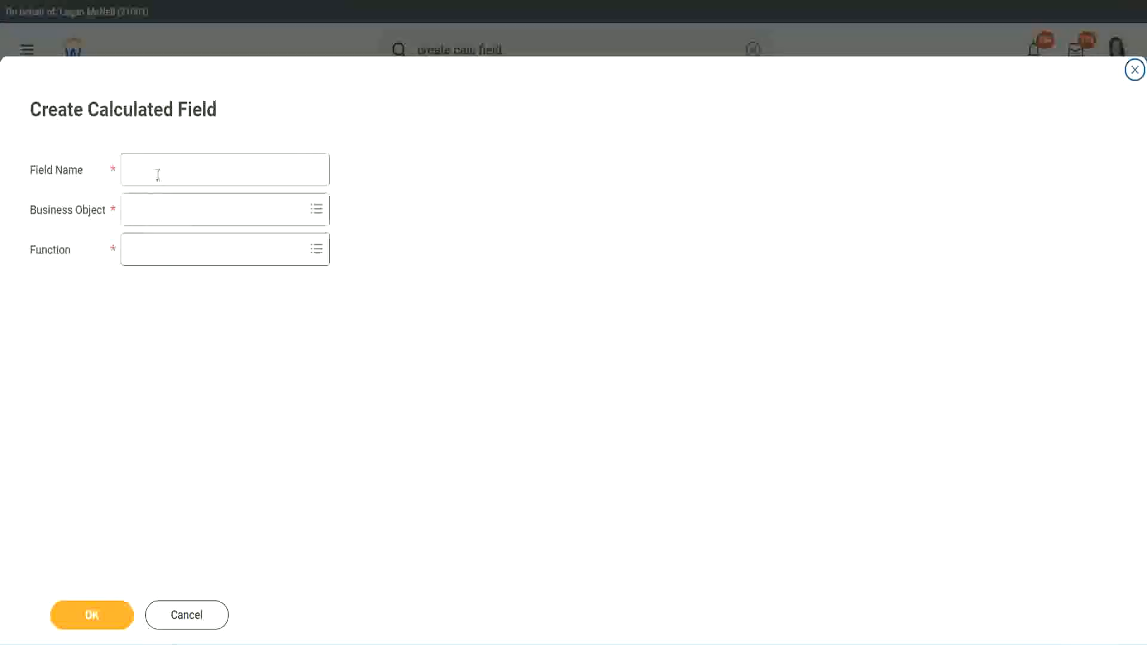
left_click(159, 174)
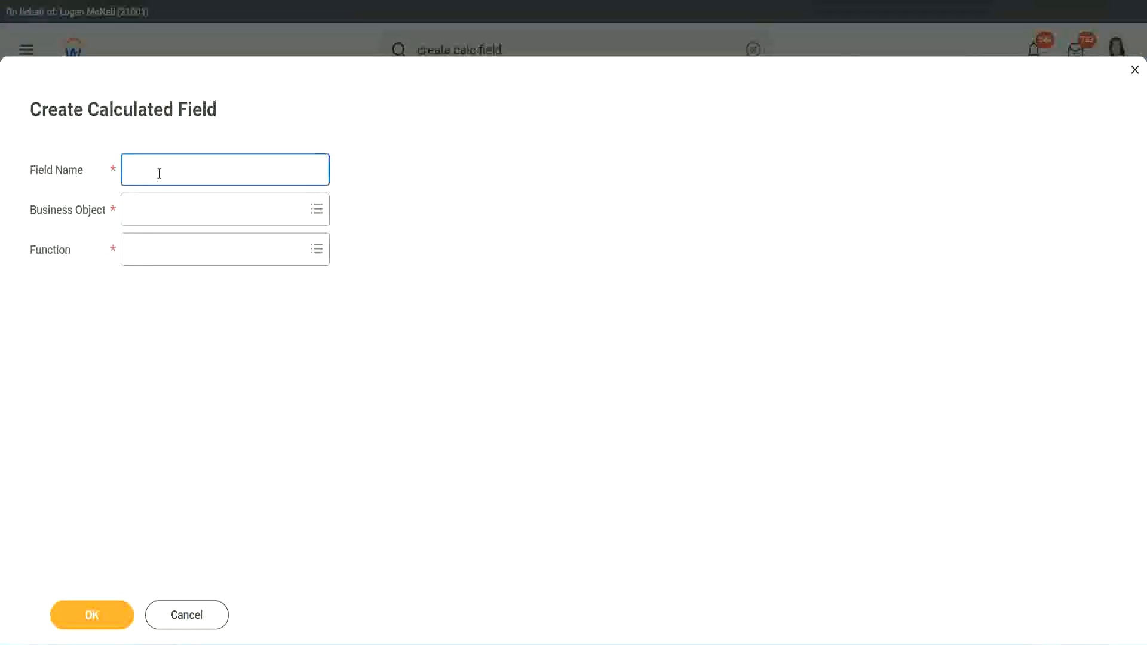
key("ctrl+v")
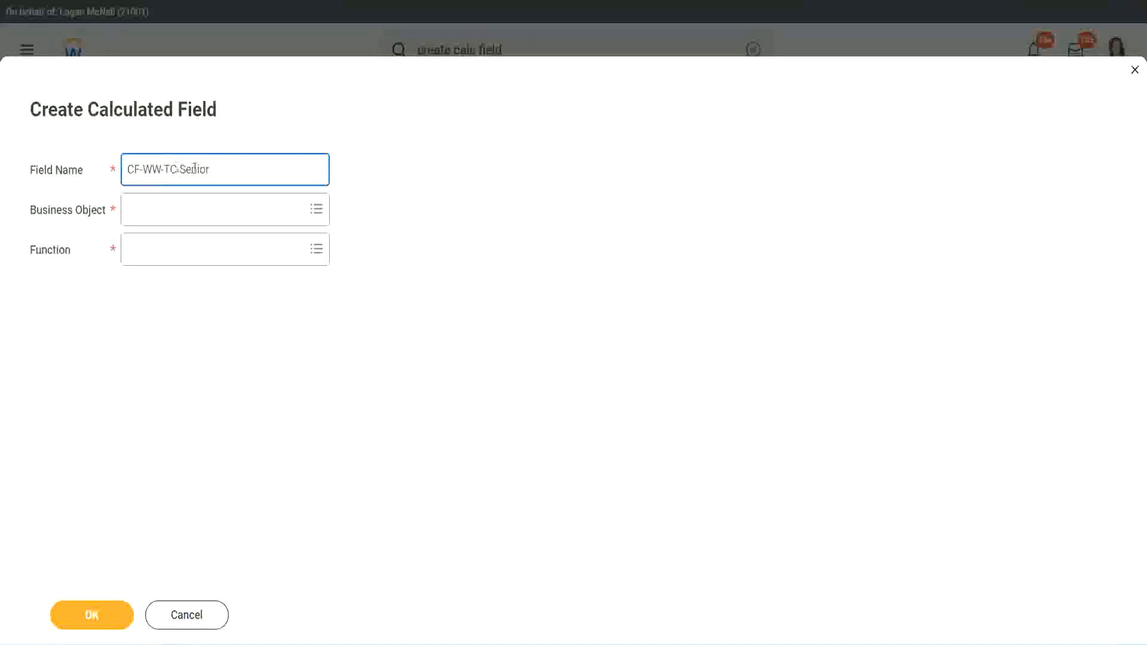
double_click(203, 169)
type("Le")
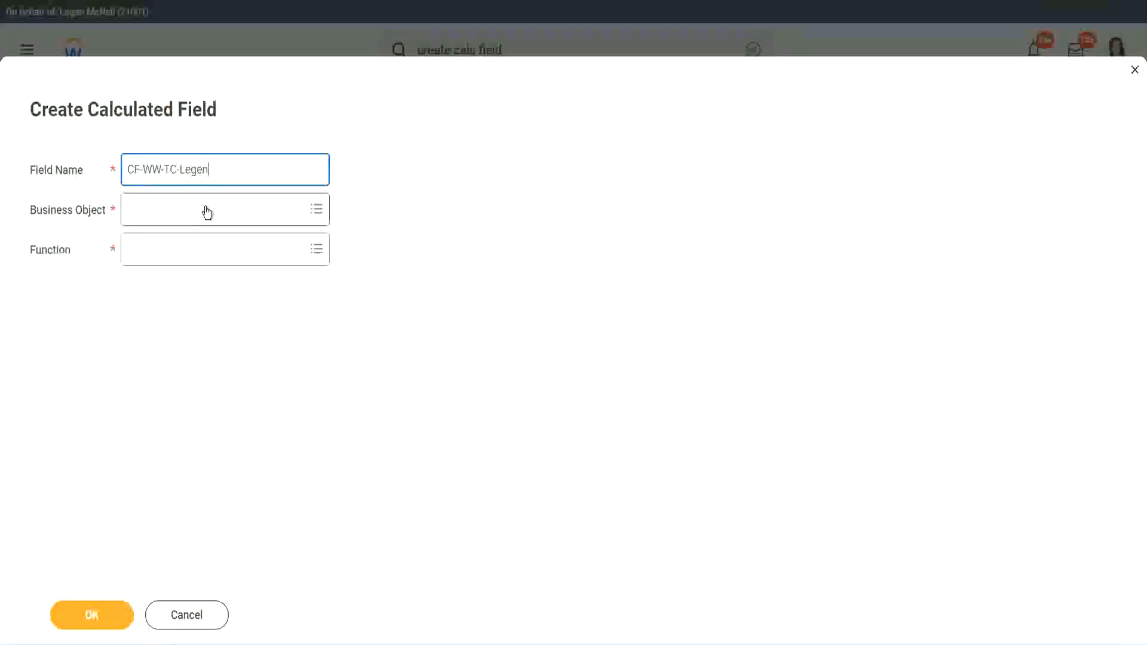
Step: Set the Legend field's business object to Global and its function to Text Constant, and proceed to its calculation settings
left_click(161, 217)
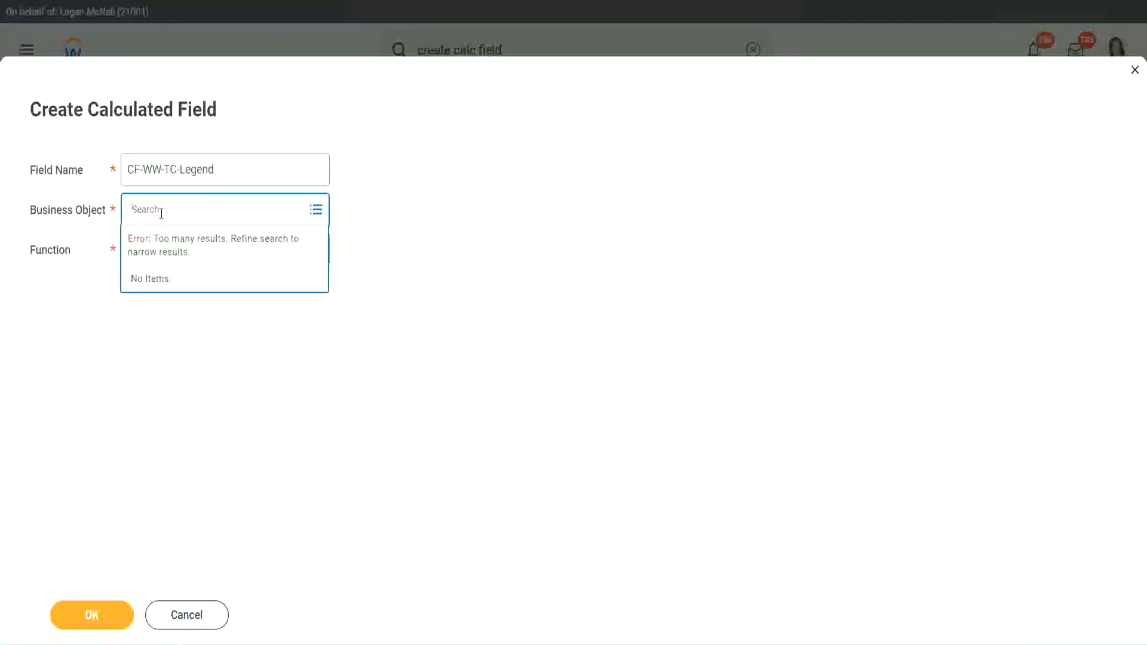
type("Glo")
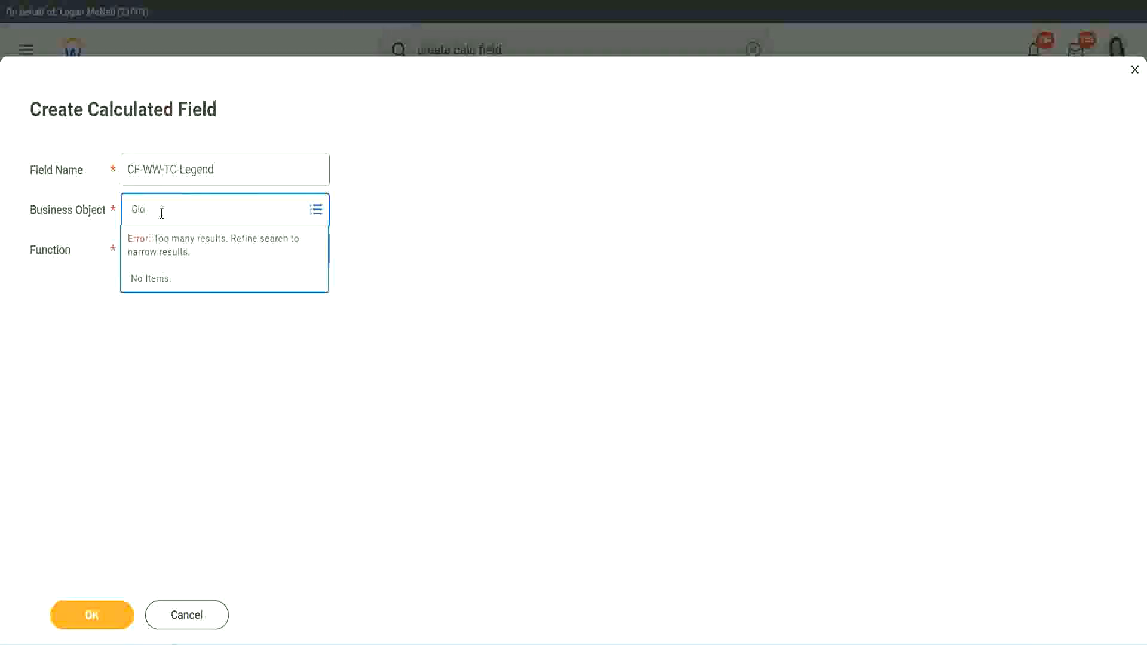
type("bal")
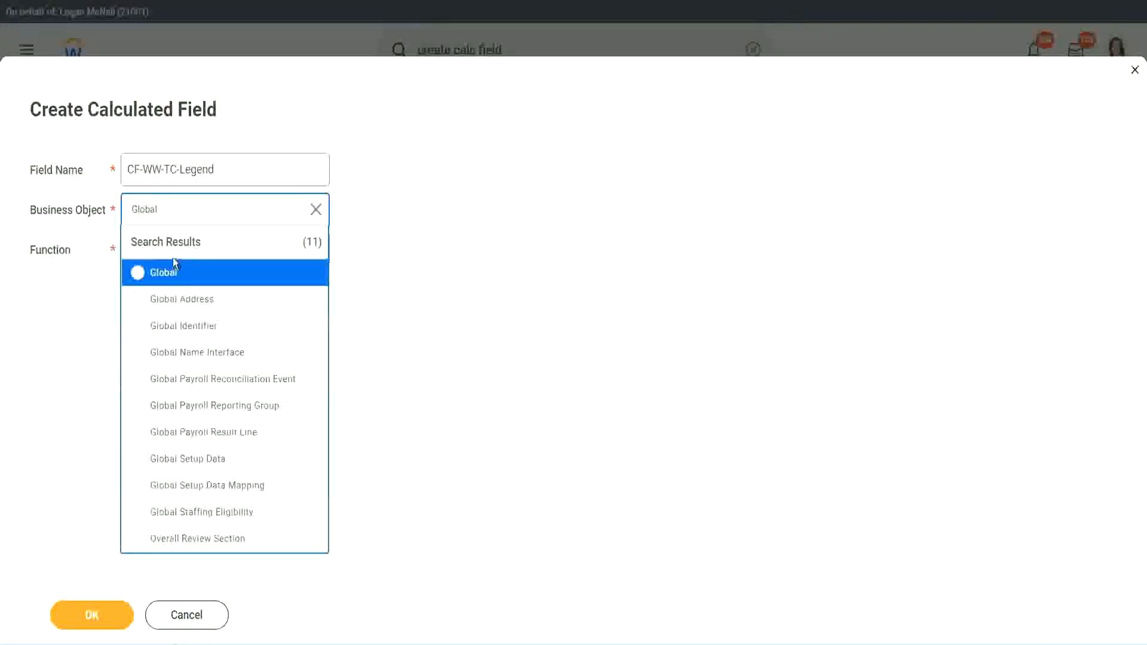
left_click(170, 274)
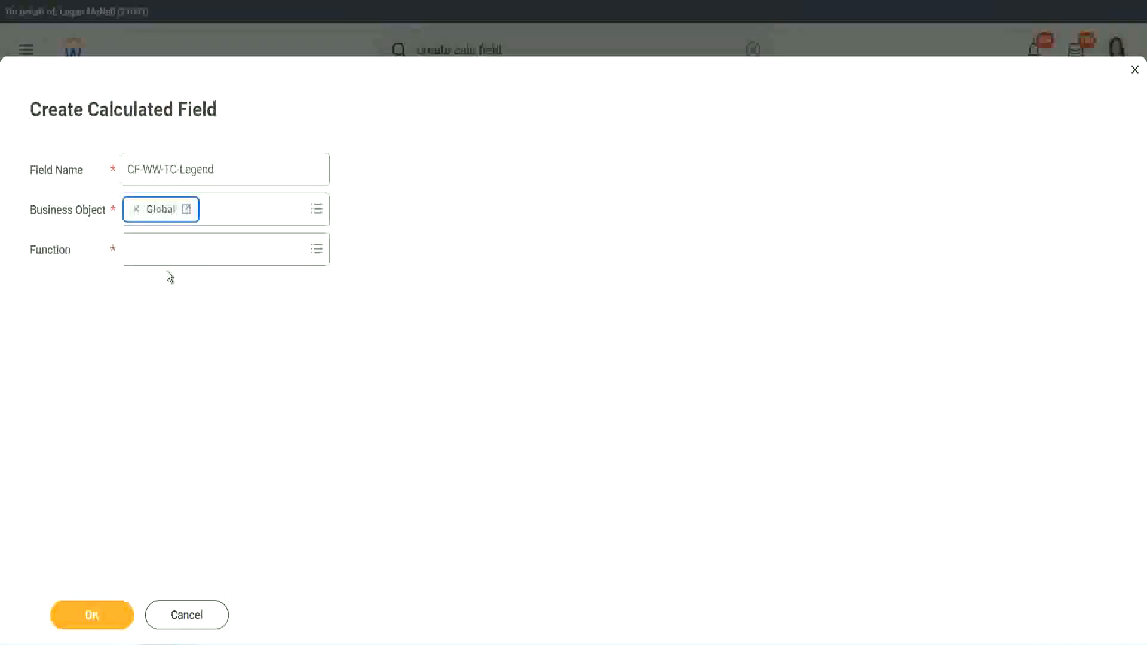
left_click(164, 248)
type("tc")
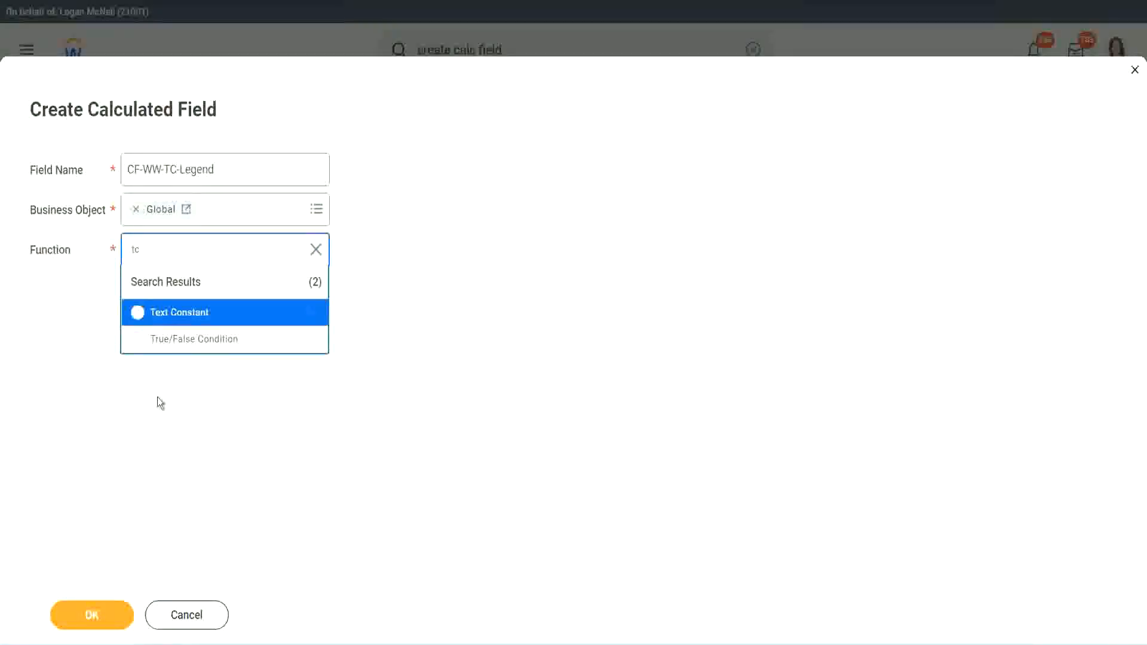
left_click(219, 315)
left_click(89, 616)
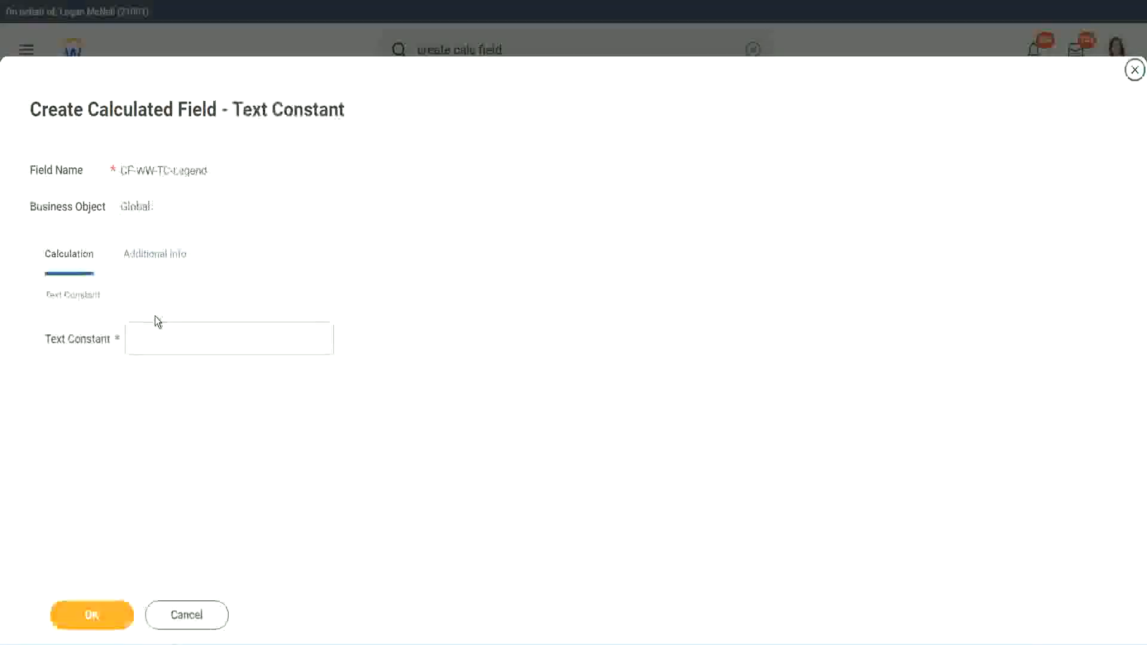
Step: Enter "Legend" as the text constant value and save the CF-WW-TC-Legend calculated field
left_click(148, 340)
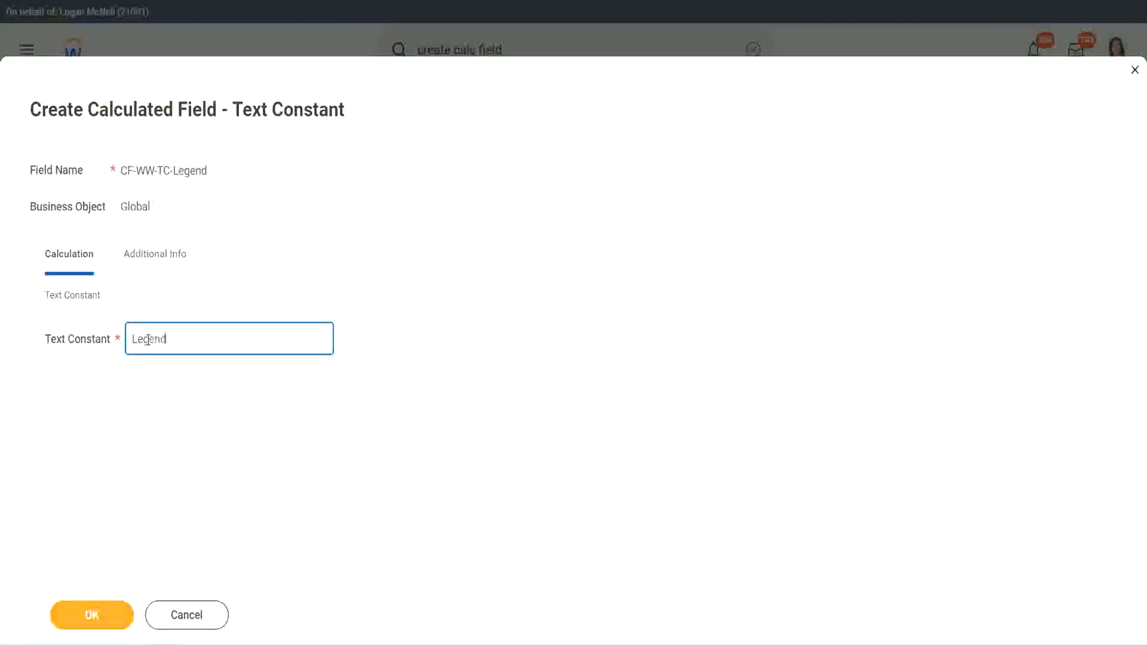
left_click(94, 615)
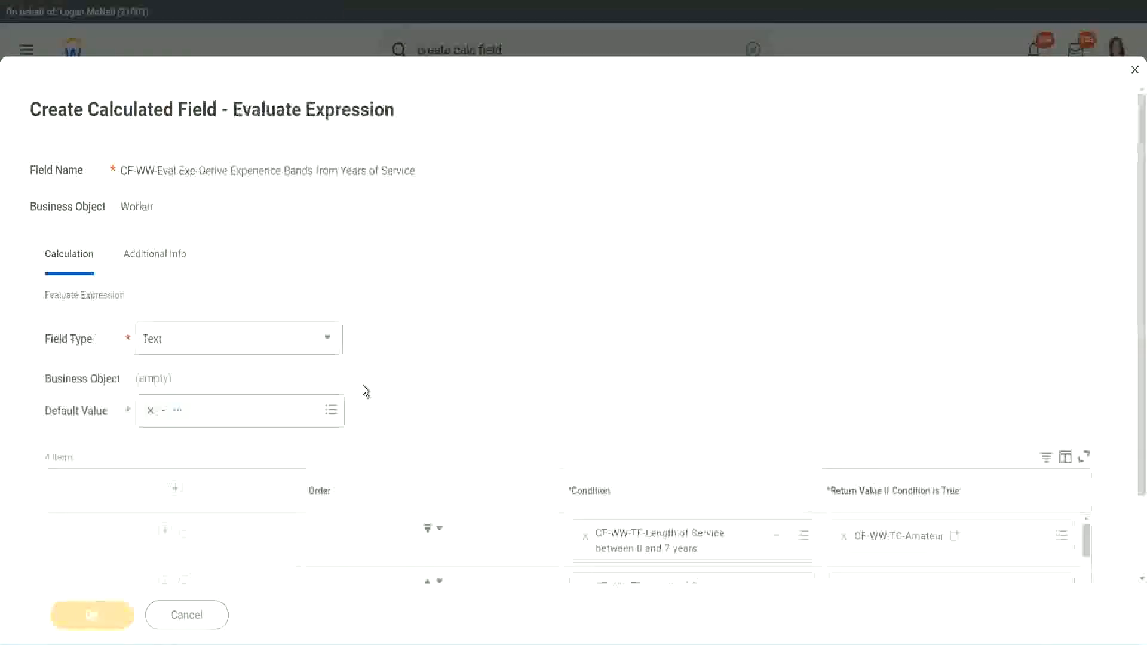
Step: Review the conditions and their return values, and save the Evaluate Expression calculated field for the experience bands
scroll(607, 320, "down", 3)
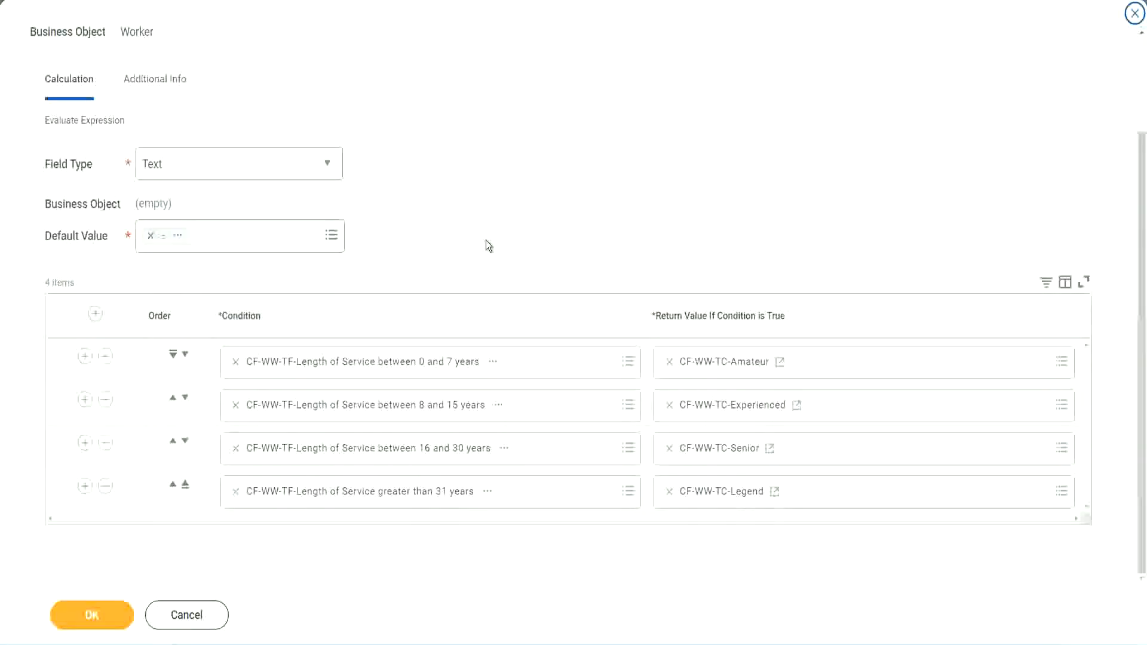
scroll(486, 242, "up", 2)
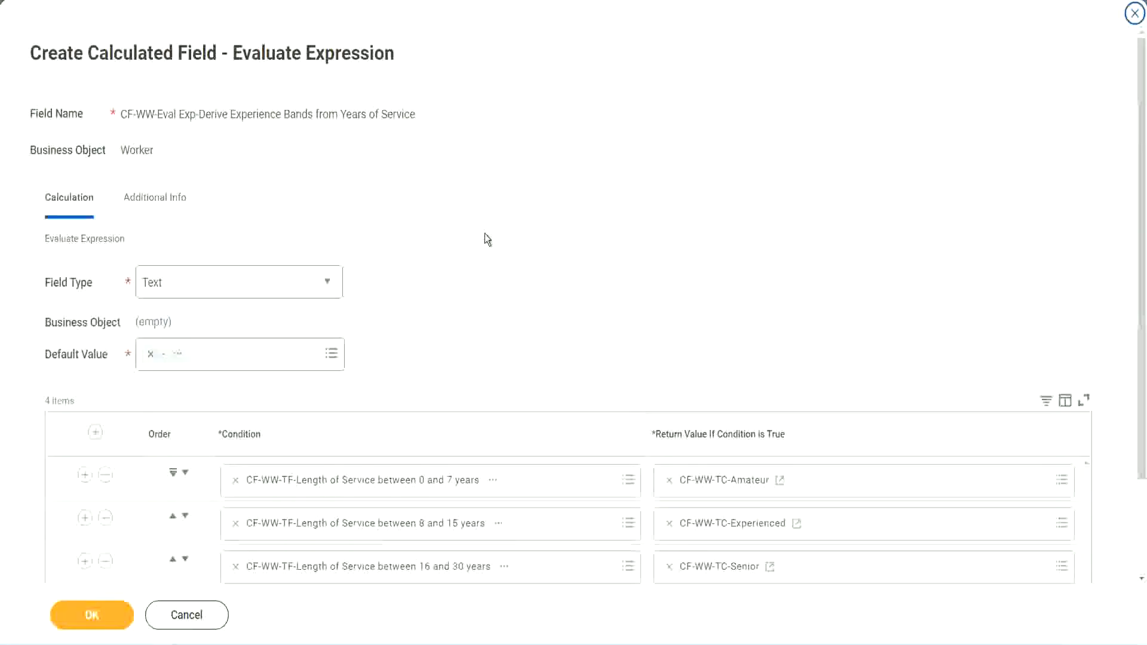
scroll(485, 234, "down", 2)
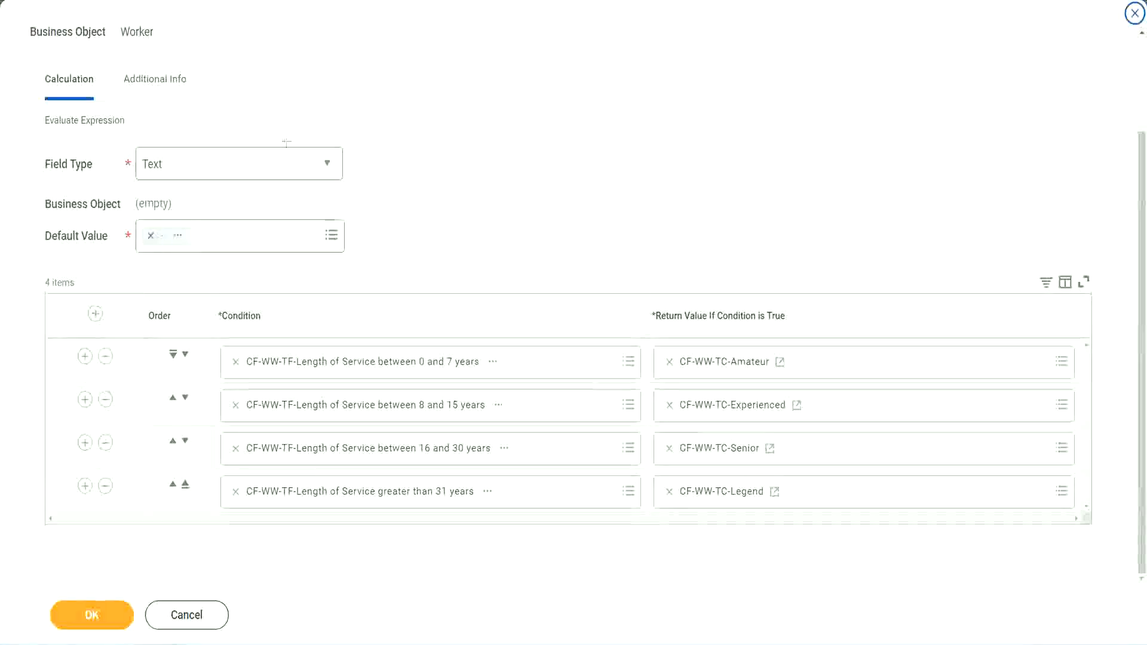
left_click_drag(735, 169, 744, 276)
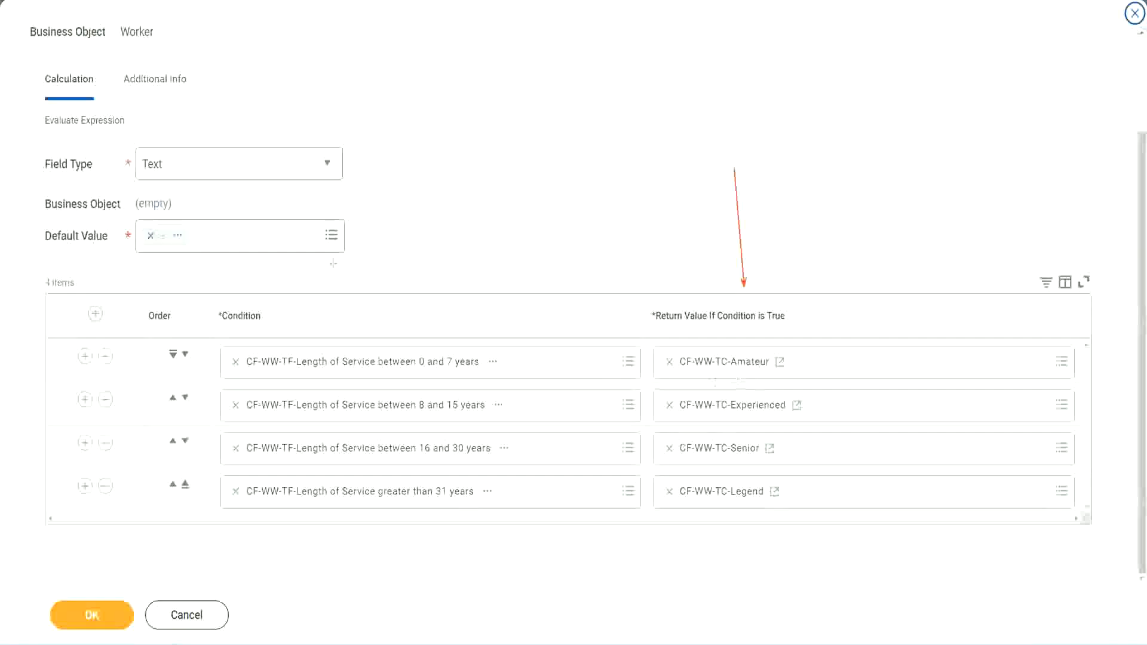
left_click_drag(141, 102, 147, 144)
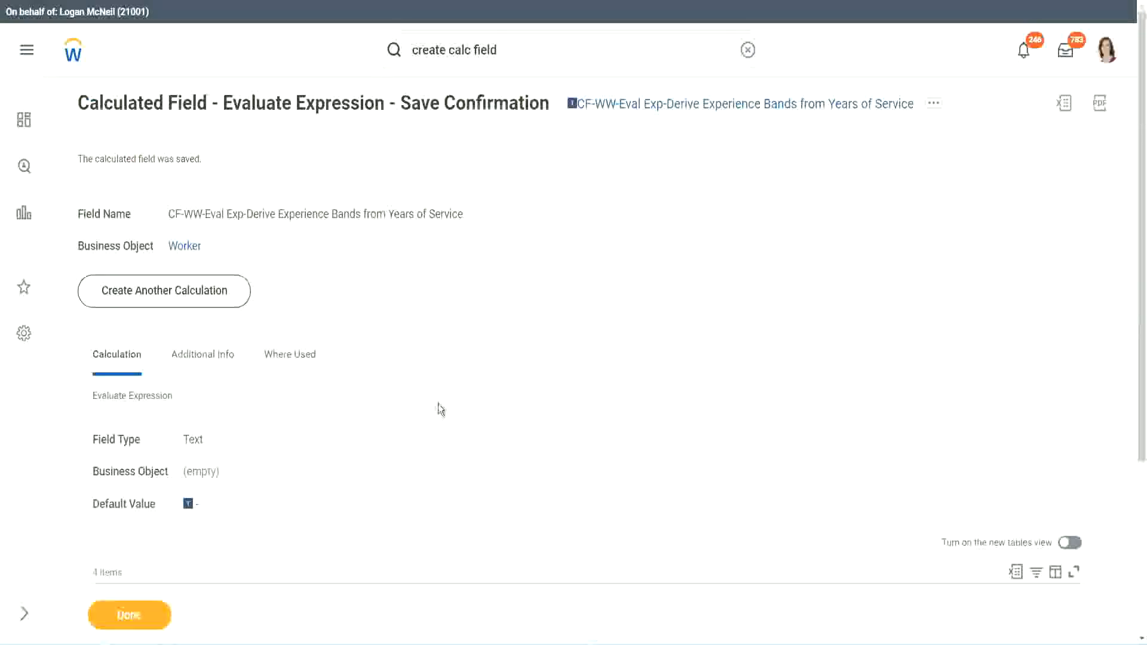
scroll(440, 409, "down", 4)
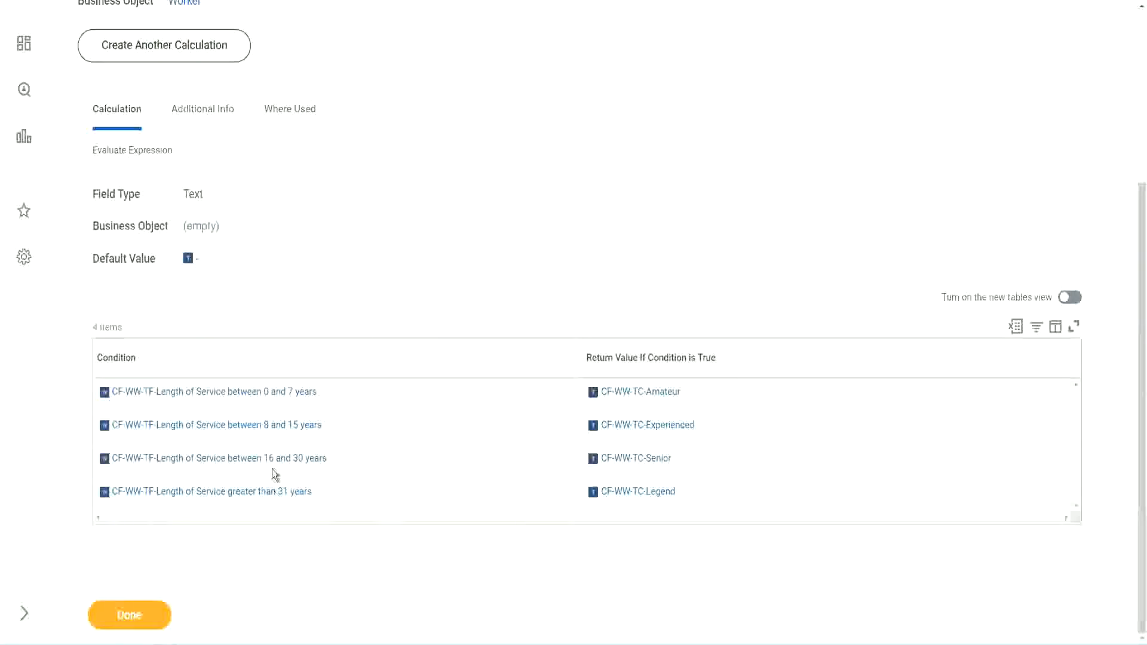
scroll(320, 361, "up", 4)
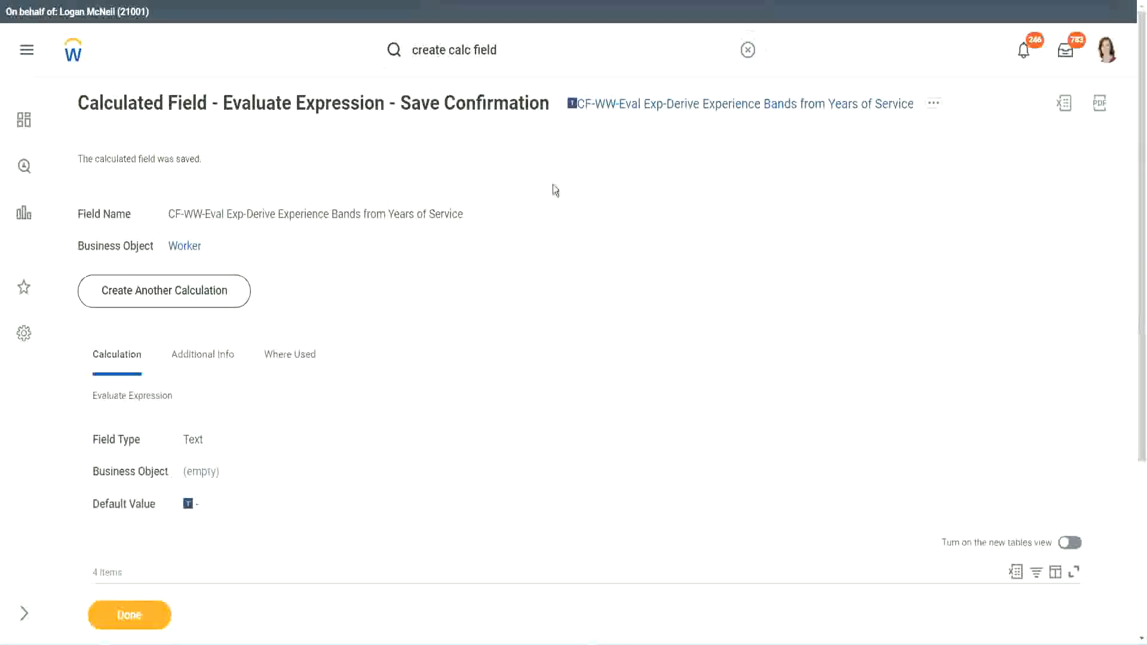
Step: Copy the name of the saved Evaluate Expression field and open the WW Employee Details custom report for editing
right_click(673, 111)
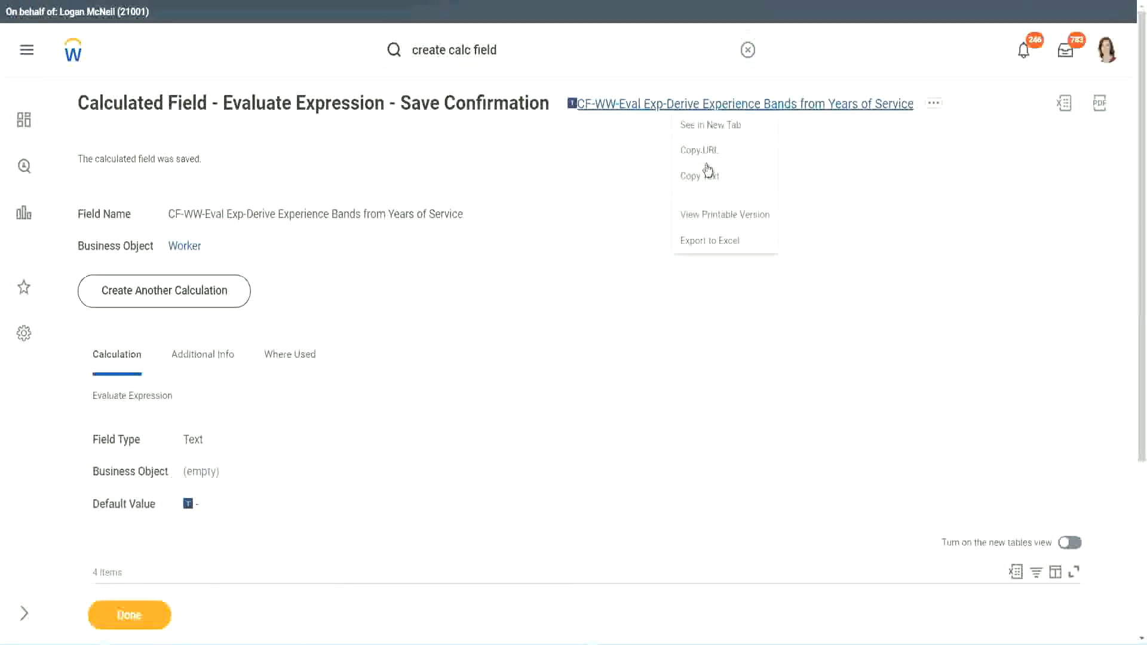
left_click(706, 178)
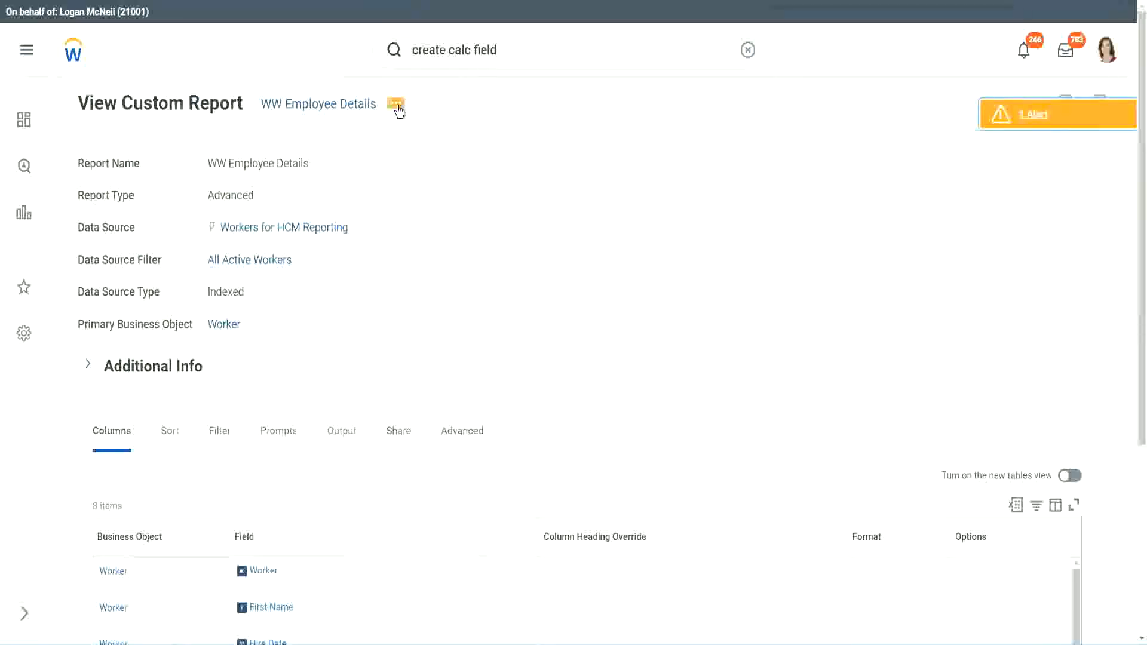
left_click(396, 104)
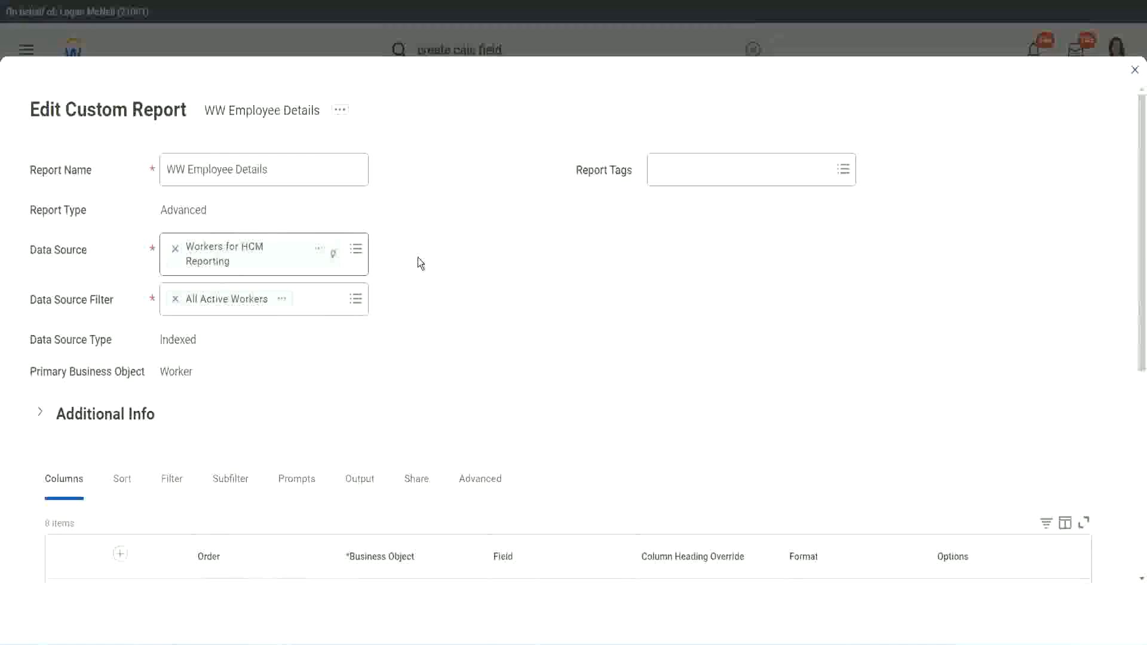
Step: Add a new Worker column row at the end of the report's columns and remove the "Years of Service" substring text column
scroll(418, 257, "down", 4)
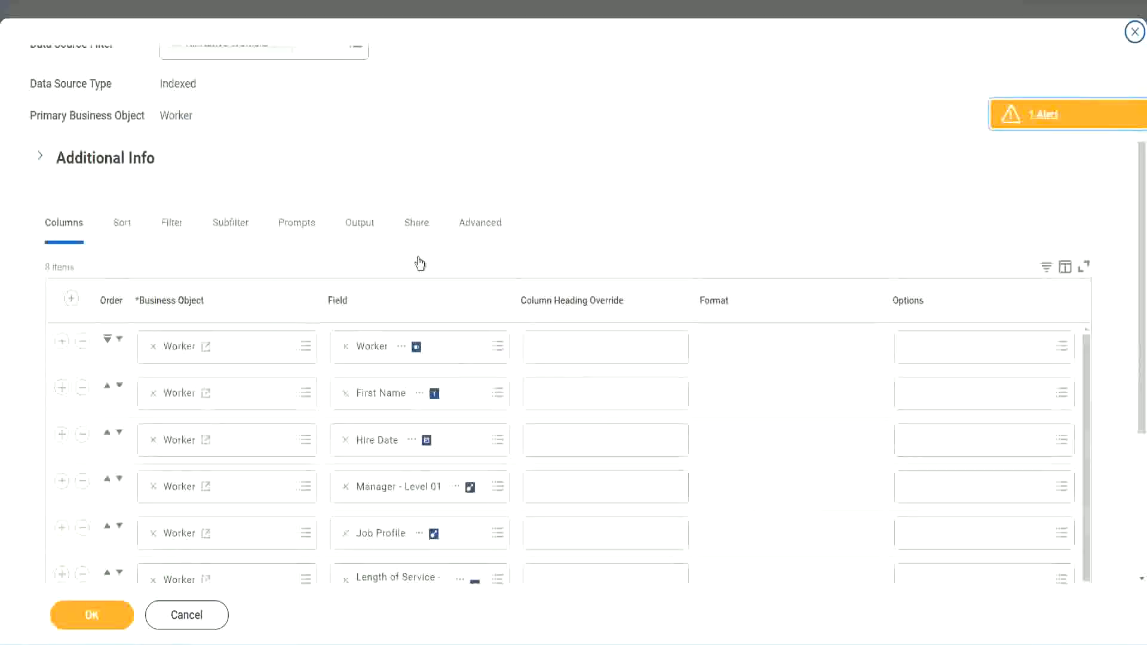
scroll(420, 263, "down", 2)
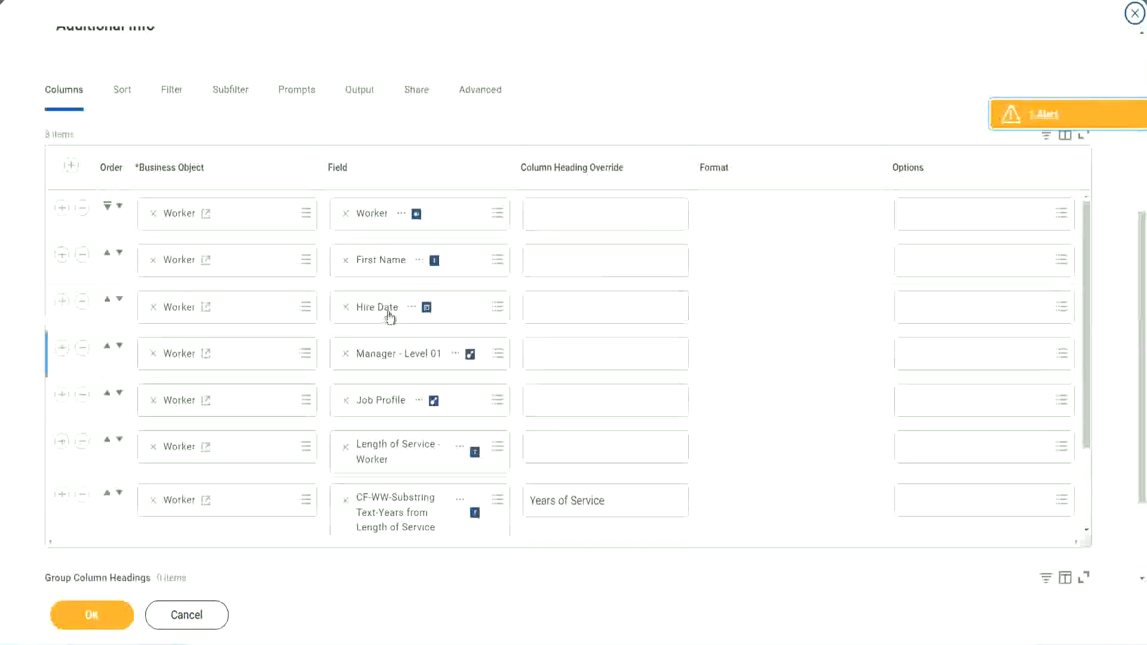
left_click(63, 497)
scroll(403, 346, "down", 1)
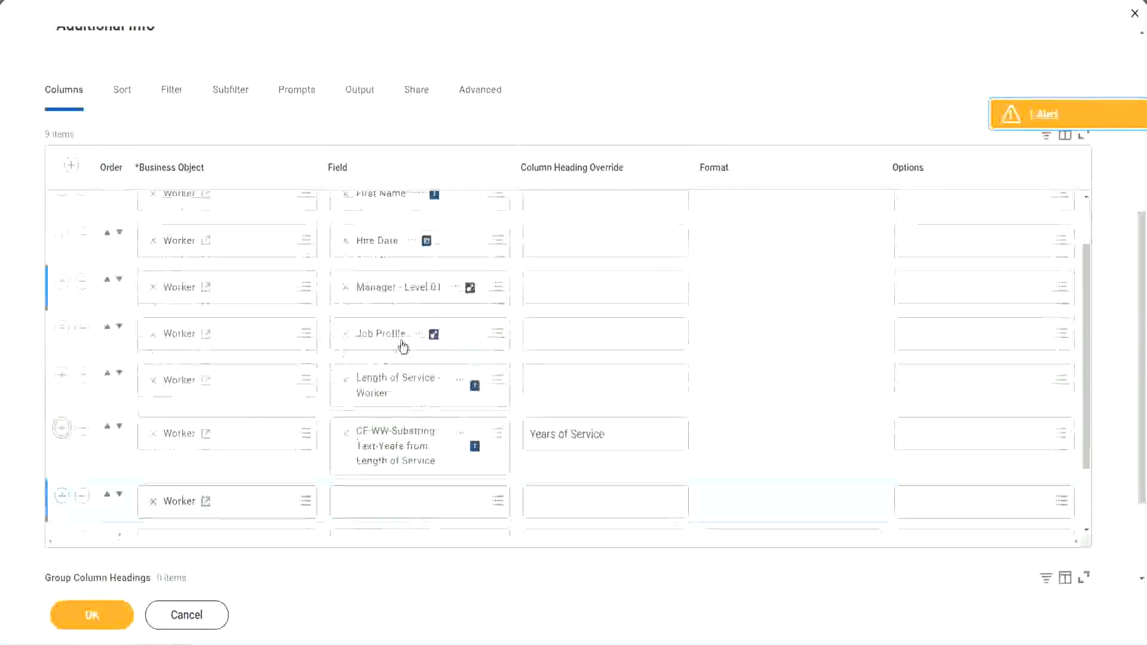
scroll(403, 347, "down", 3)
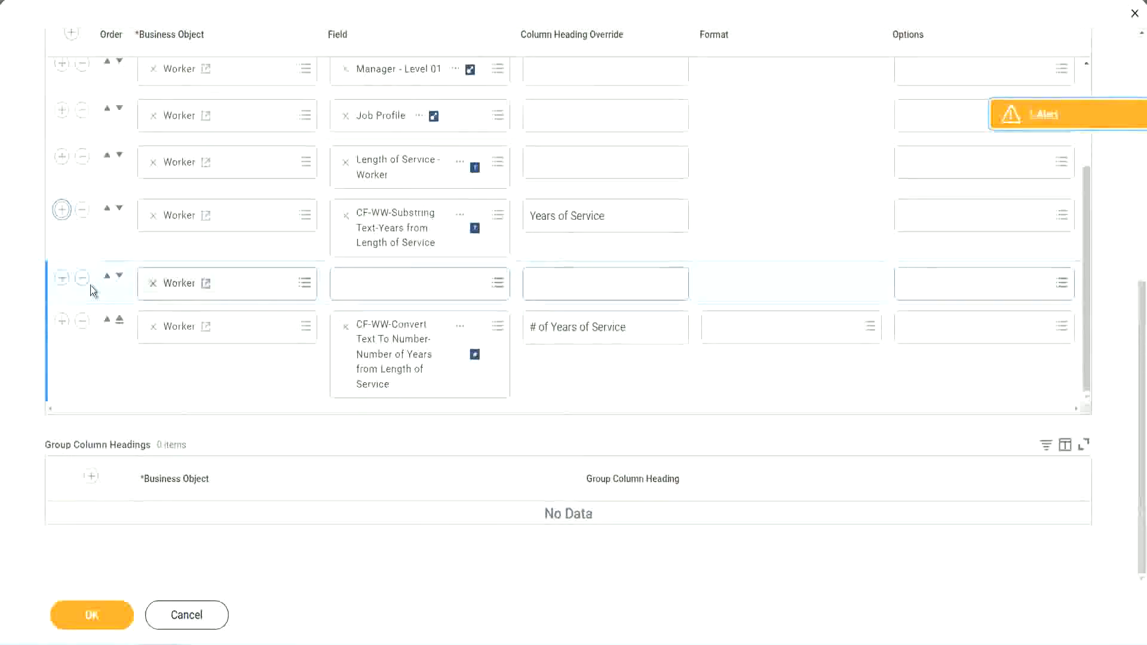
left_click(119, 277)
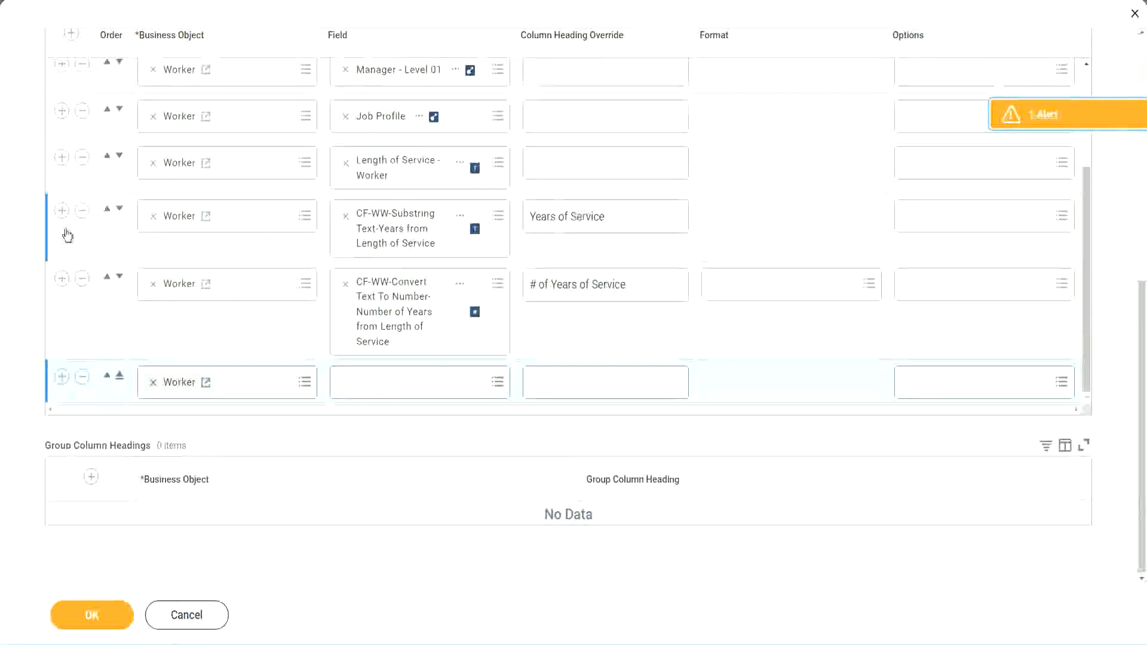
left_click(81, 210)
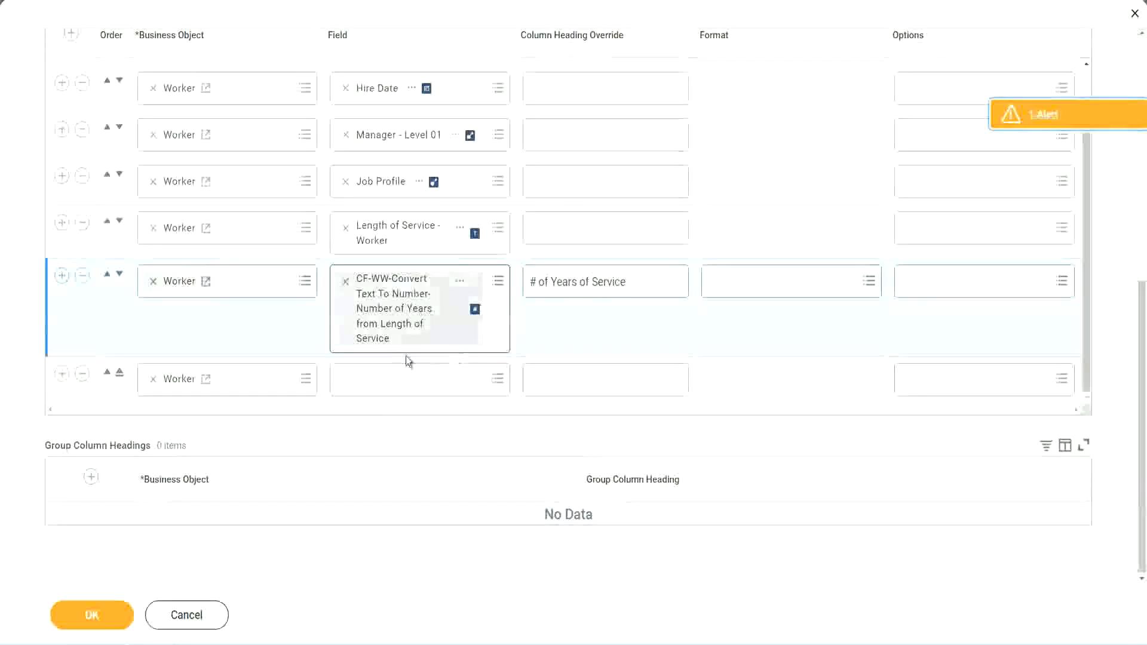
Step: Set the new column's field to "CF-WW-Eval Exp-Derive Experience Bands from Years of Service" with the heading override "Experience Bands"
left_click(376, 383)
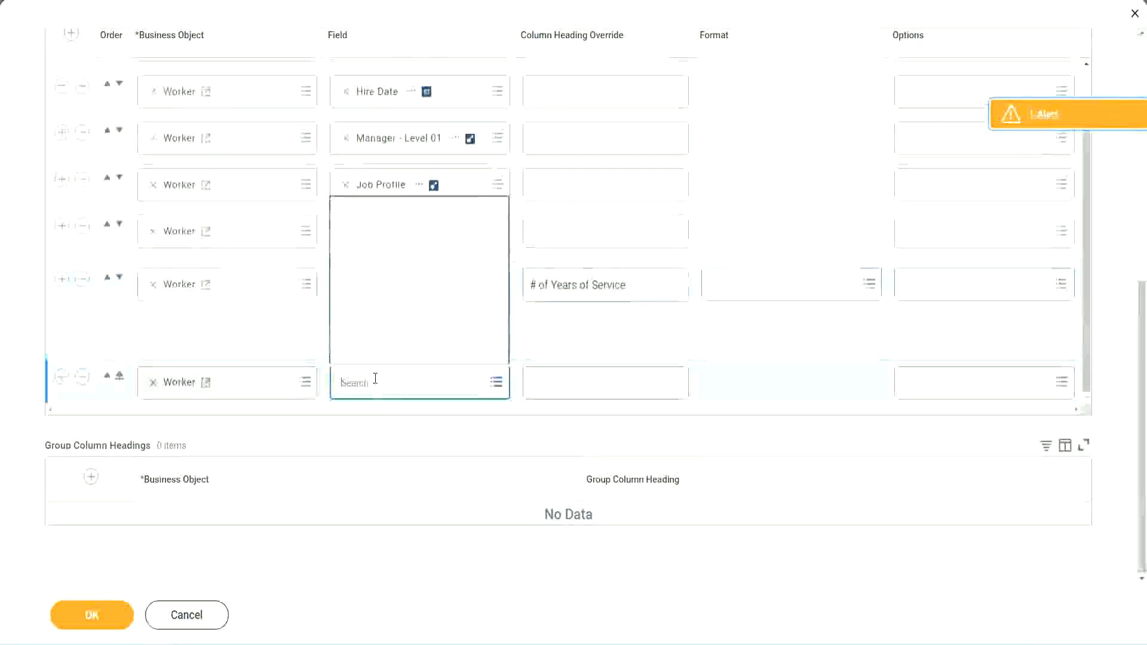
key("ctrl+v")
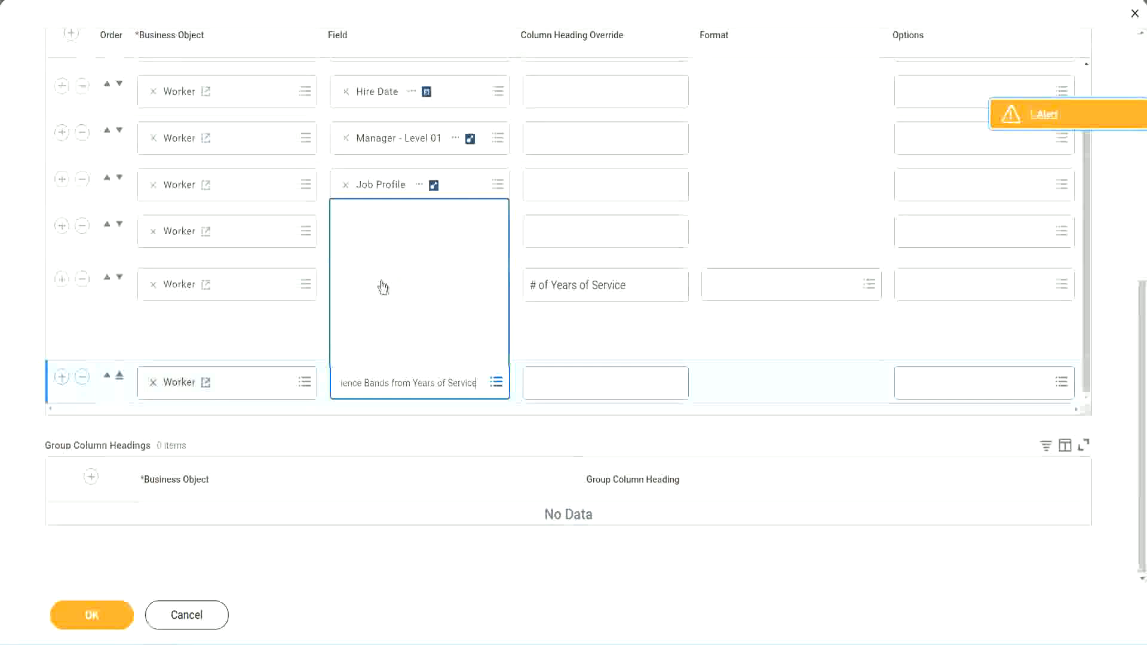
left_click(585, 343)
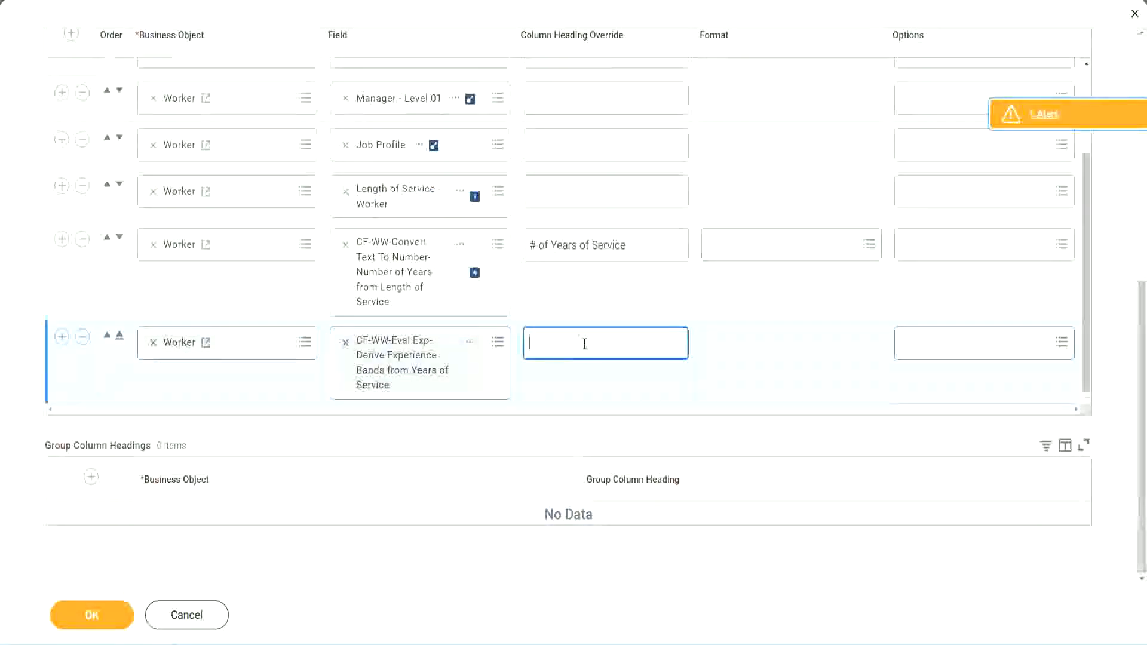
type("Experience B")
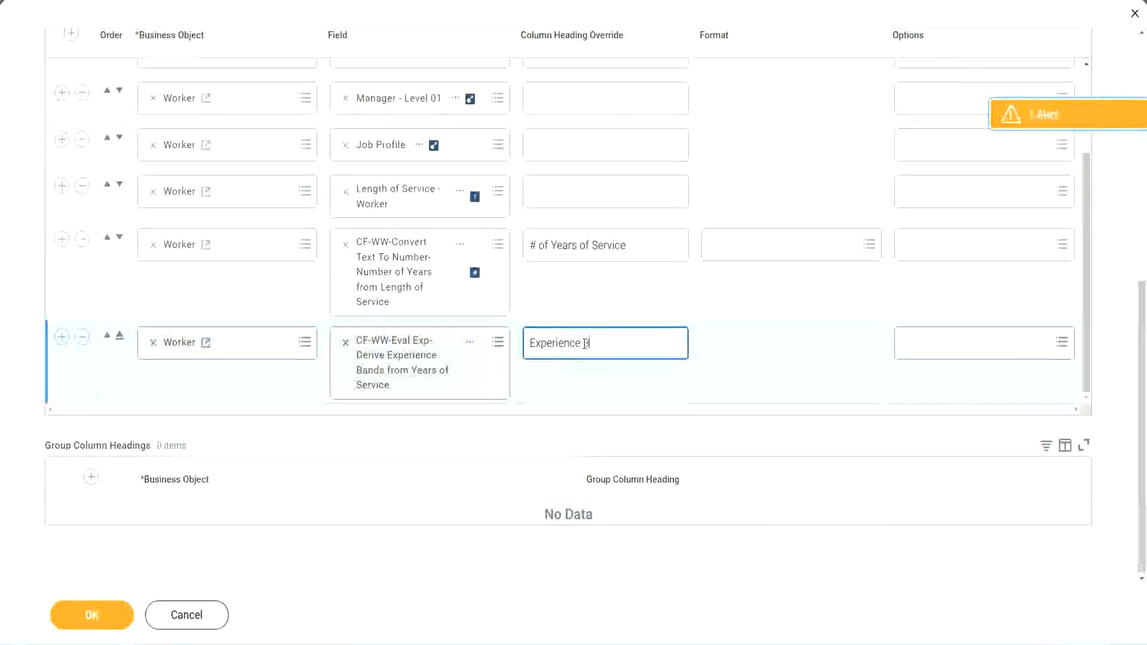
type("ands")
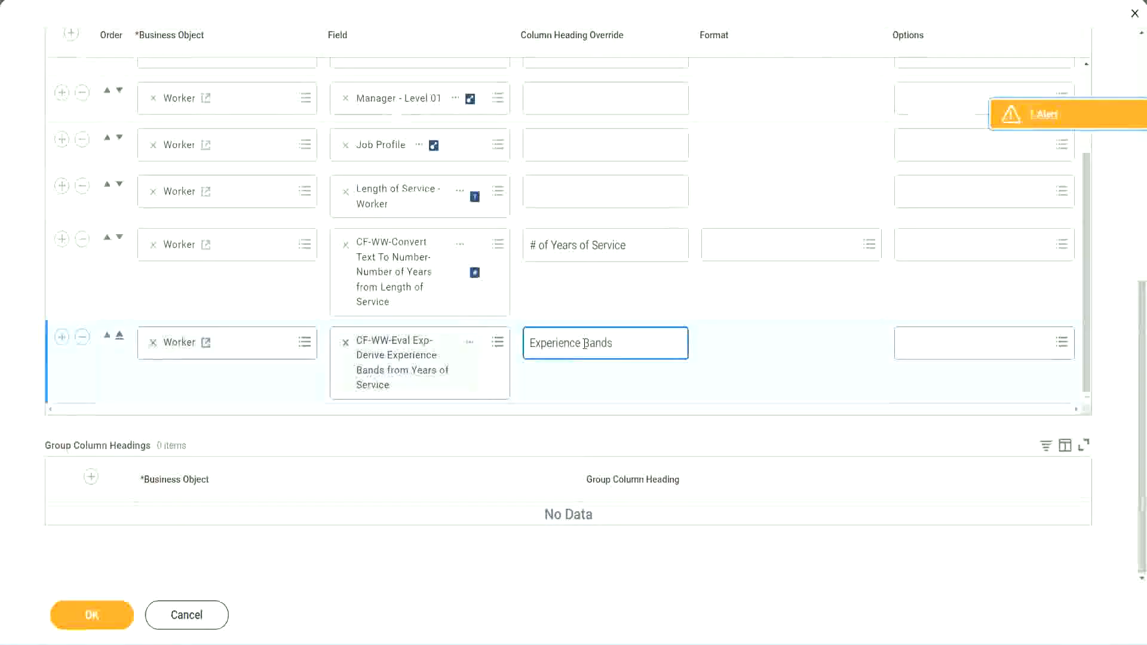
Step: Save the edited report definition and run WW Employee Details with all worker type prompts left blank
left_click(112, 616)
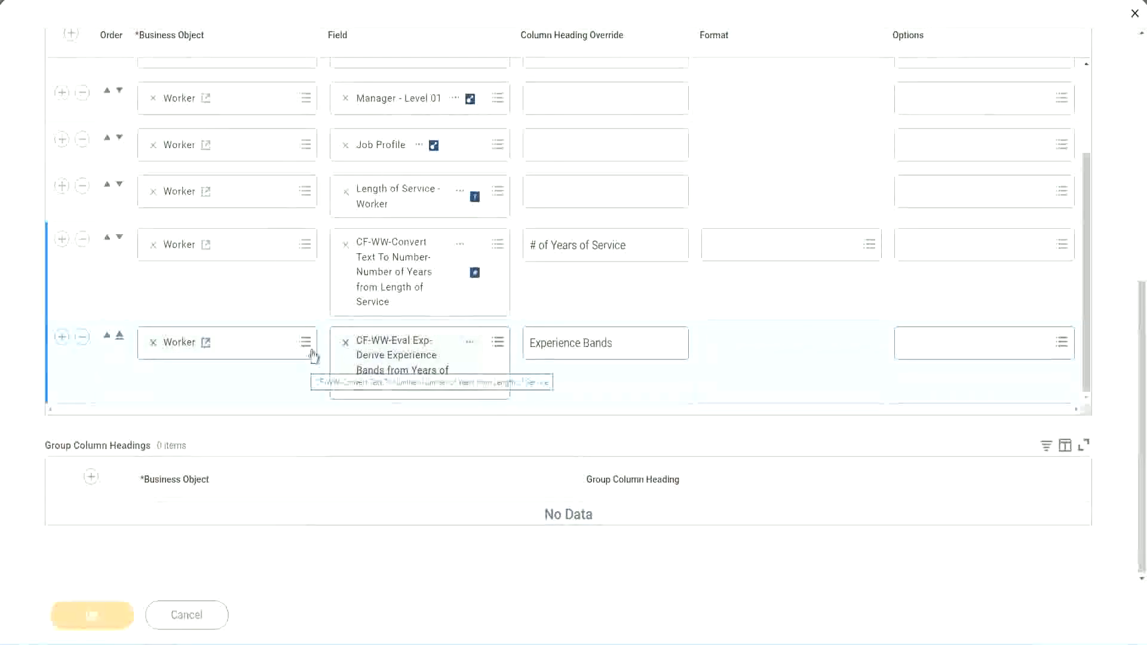
scroll(328, 430, "down", 5)
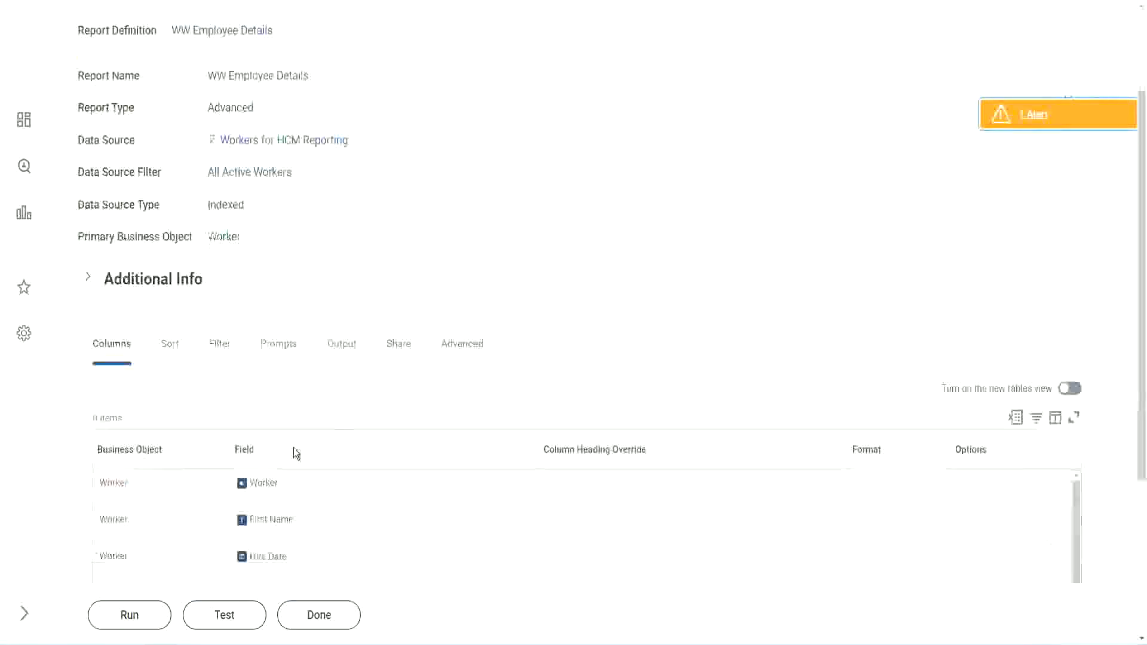
left_click(135, 618)
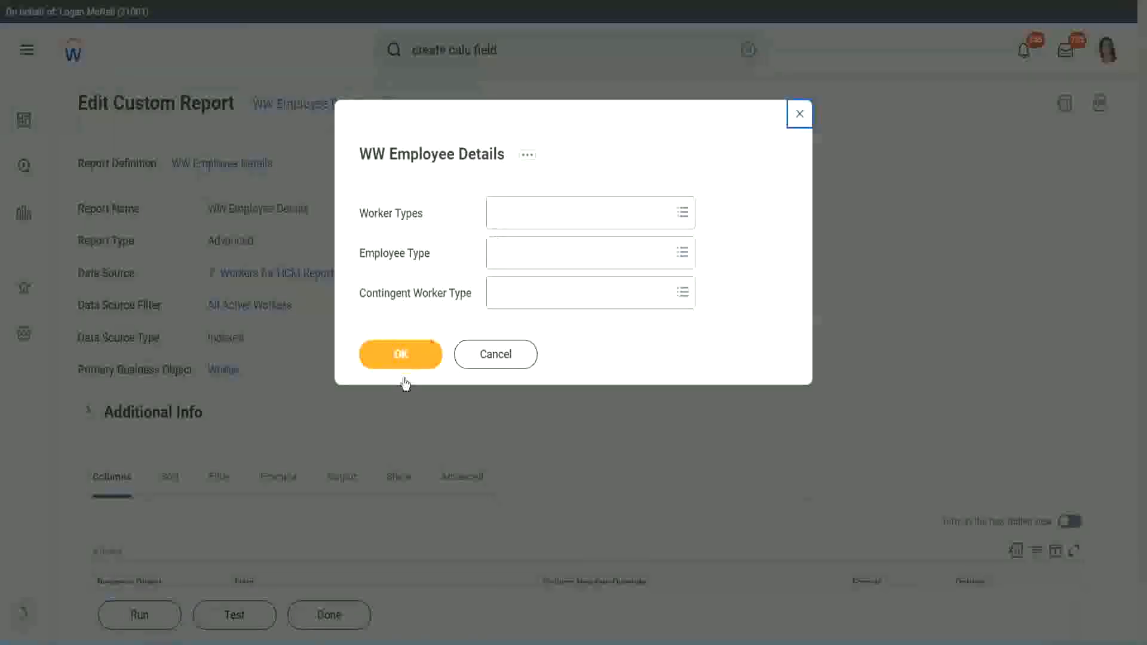
left_click(422, 350)
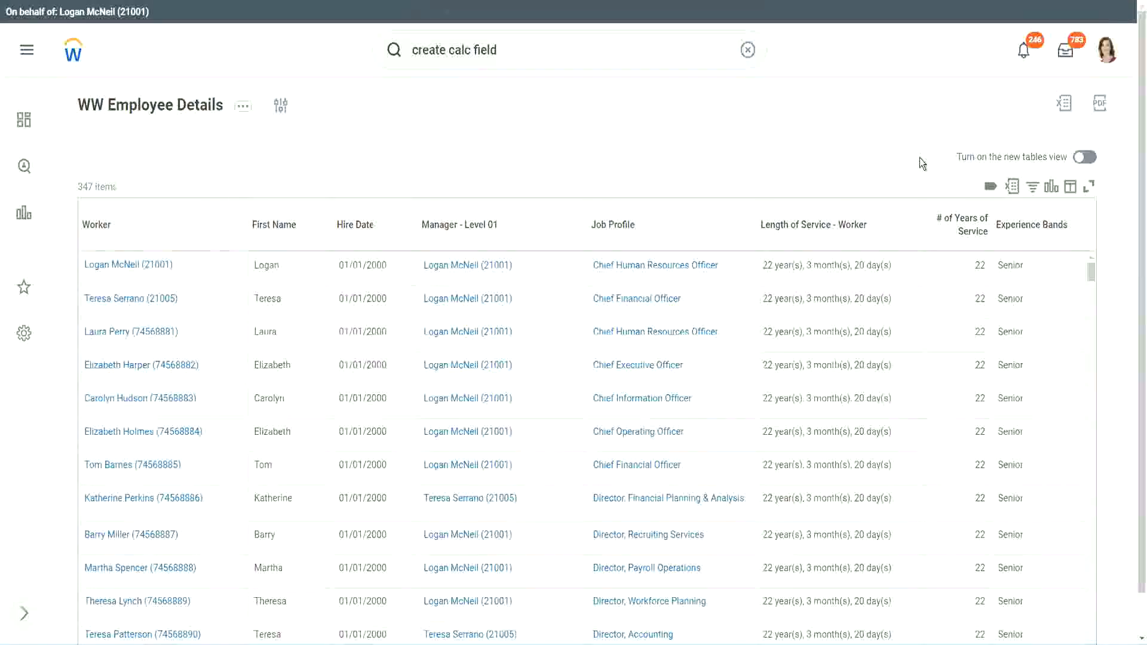
Step: Compare the first worker's years of service and experience band with the "16 - 30 years : Senior" rule in the Notepad++ notes
scroll(923, 162, "down", 1)
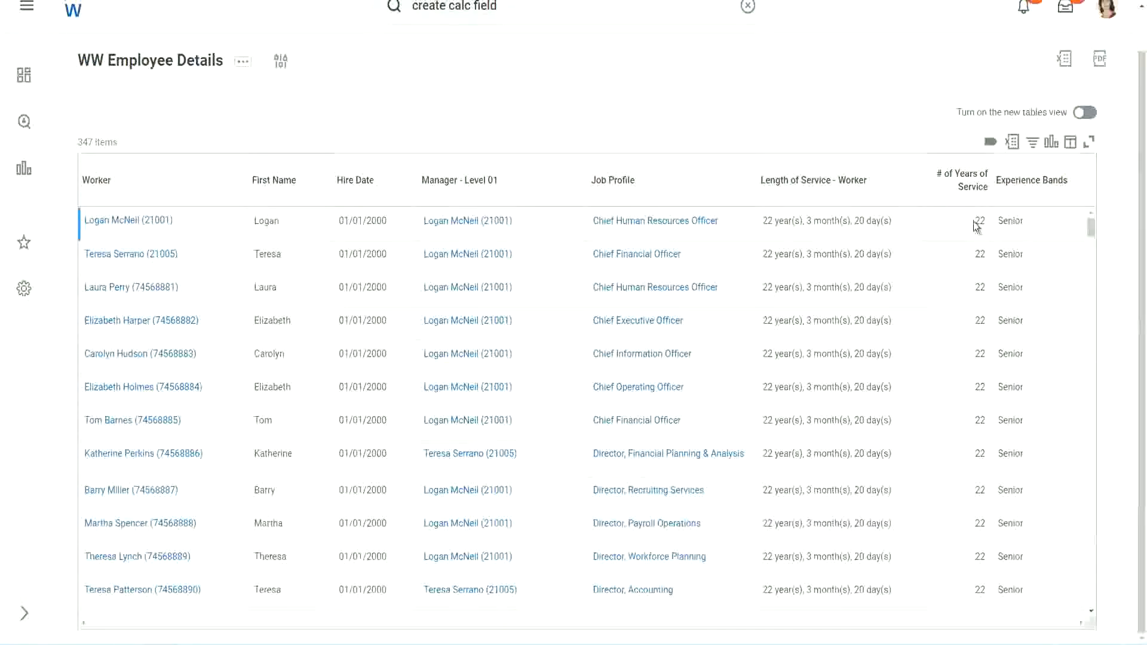
left_click_drag(975, 221, 986, 221)
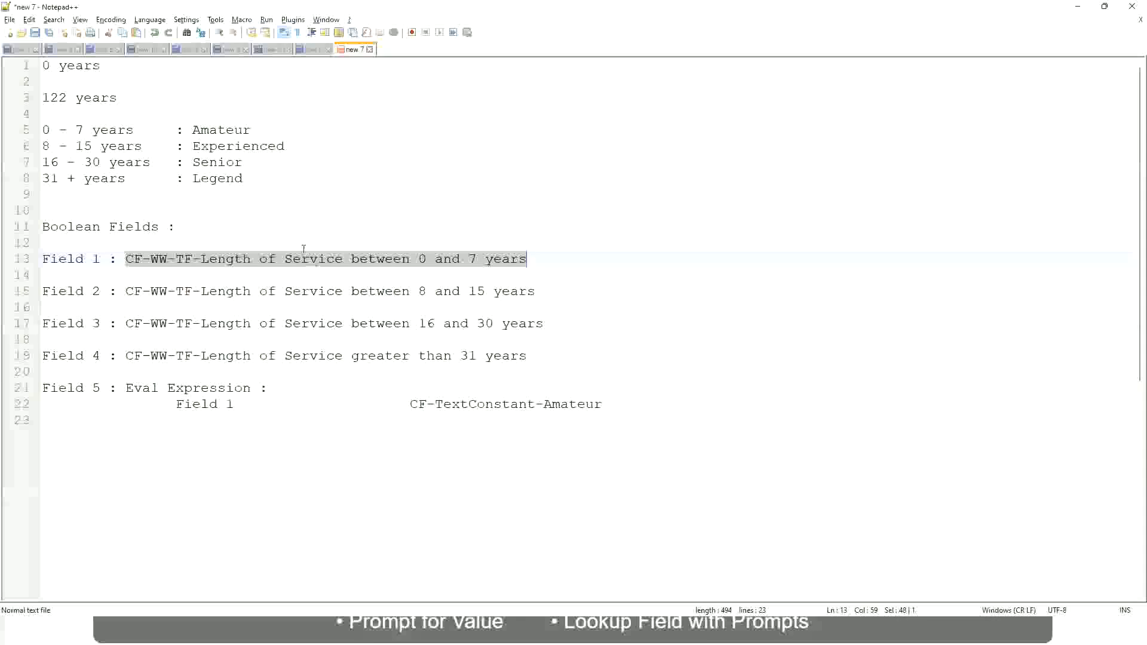
left_click(303, 249)
left_click(198, 160)
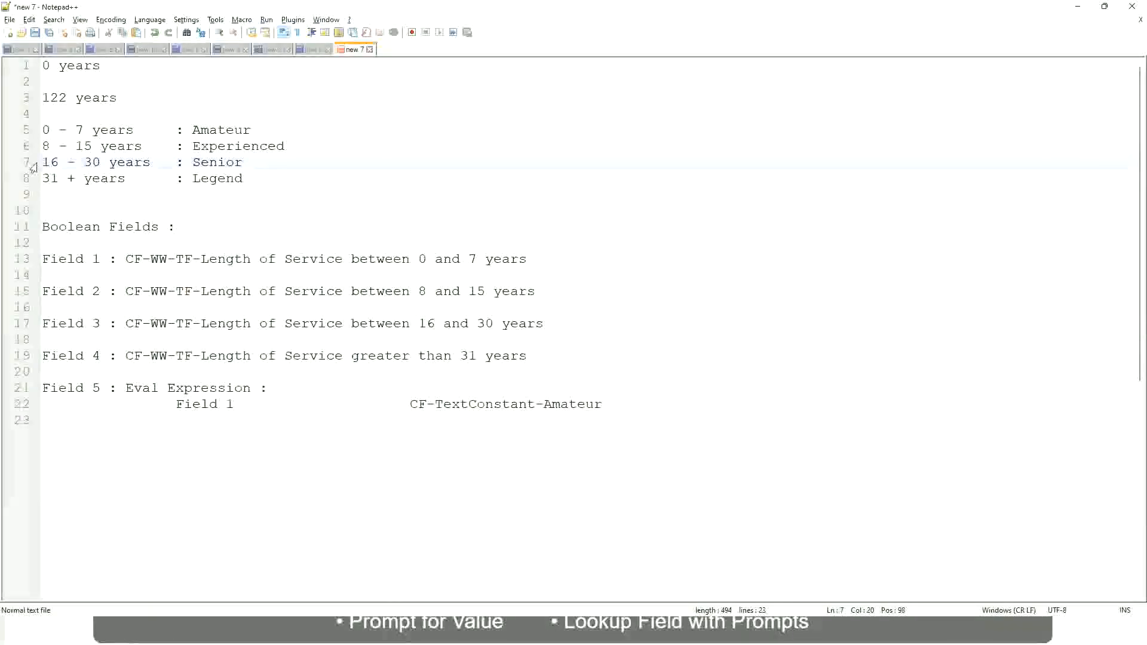
left_click_drag(42, 162, 109, 163)
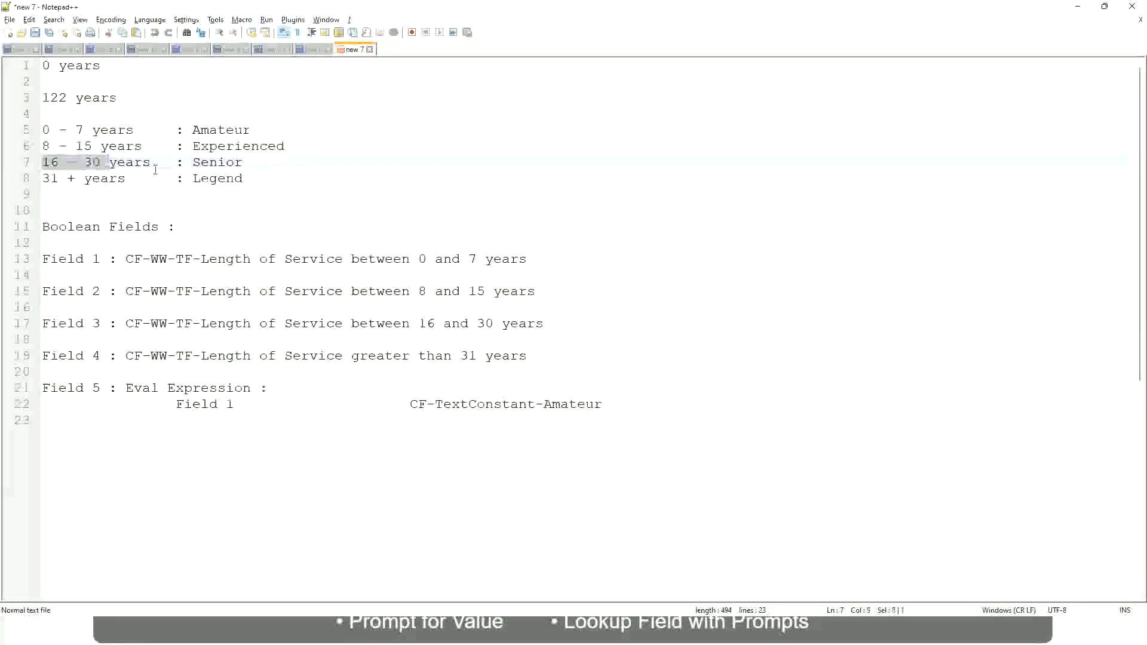
double_click(211, 167)
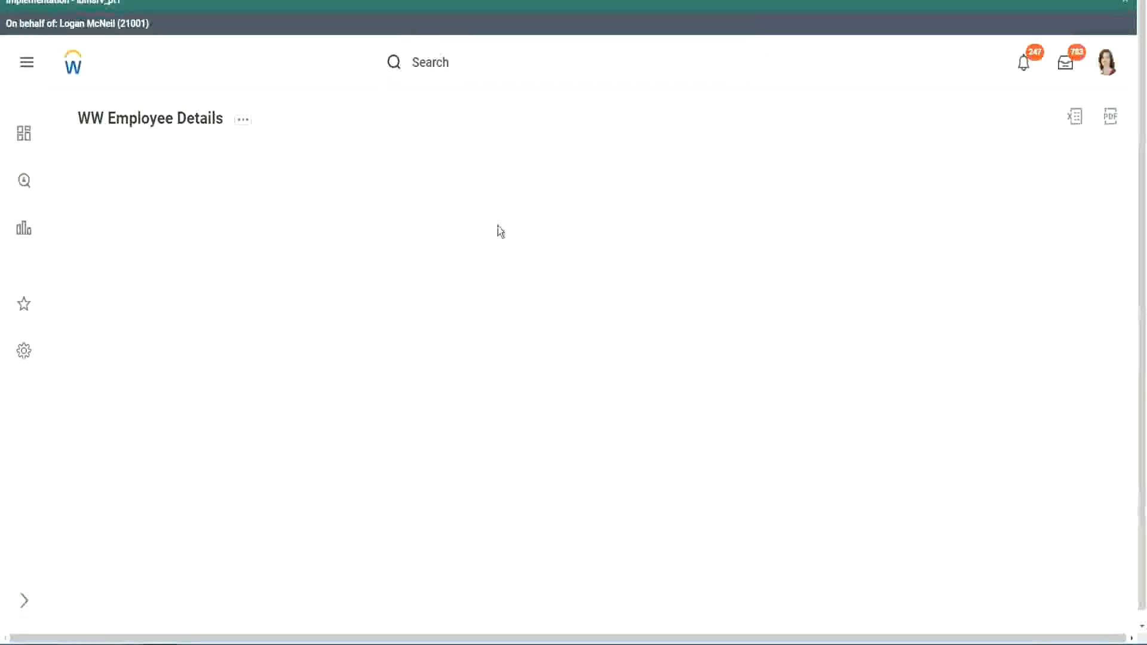
Step: Switch back to the report in Workday and check the years of service against the experience bands across the rows
scroll(986, 361, "down", 2)
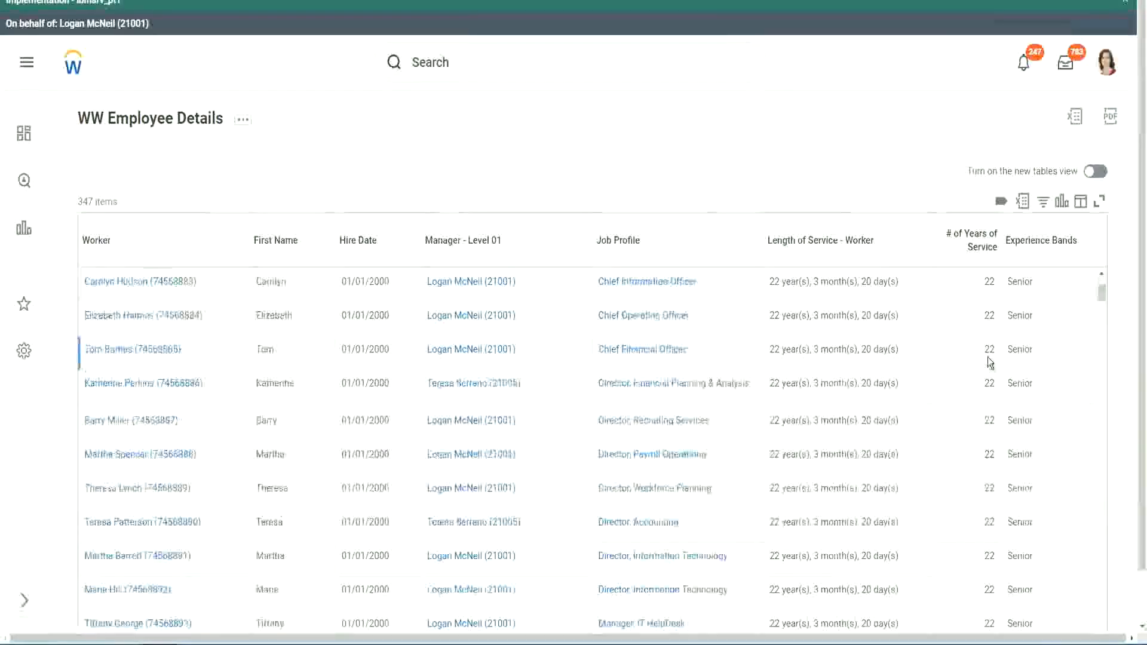
scroll(992, 363, "down", 5)
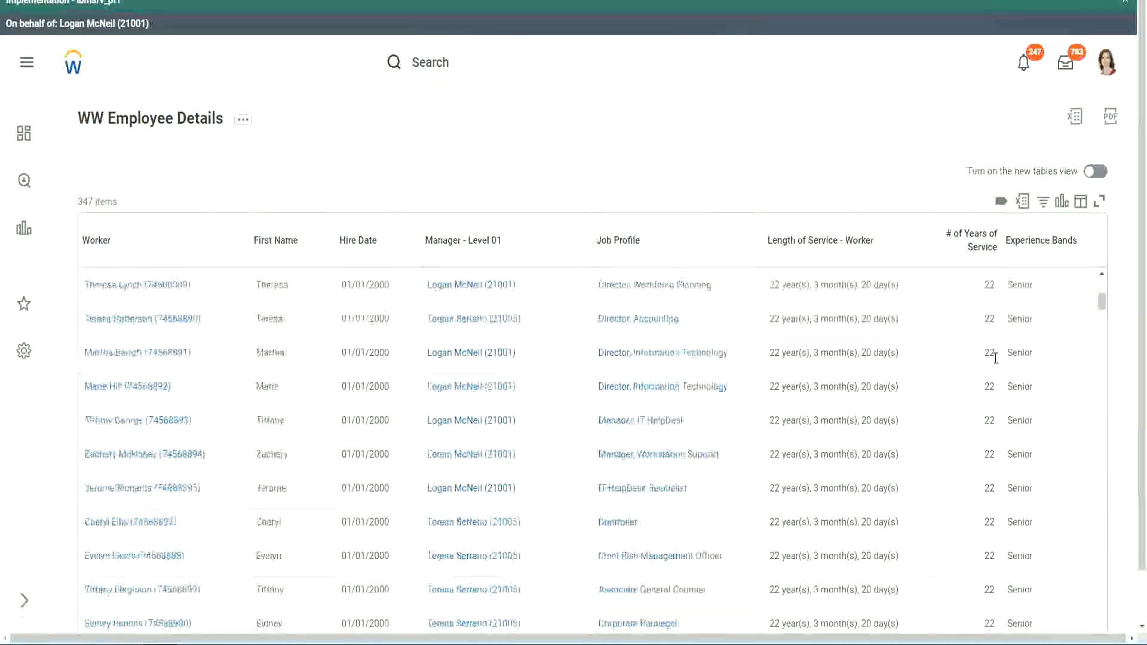
scroll(999, 395, "down", 5)
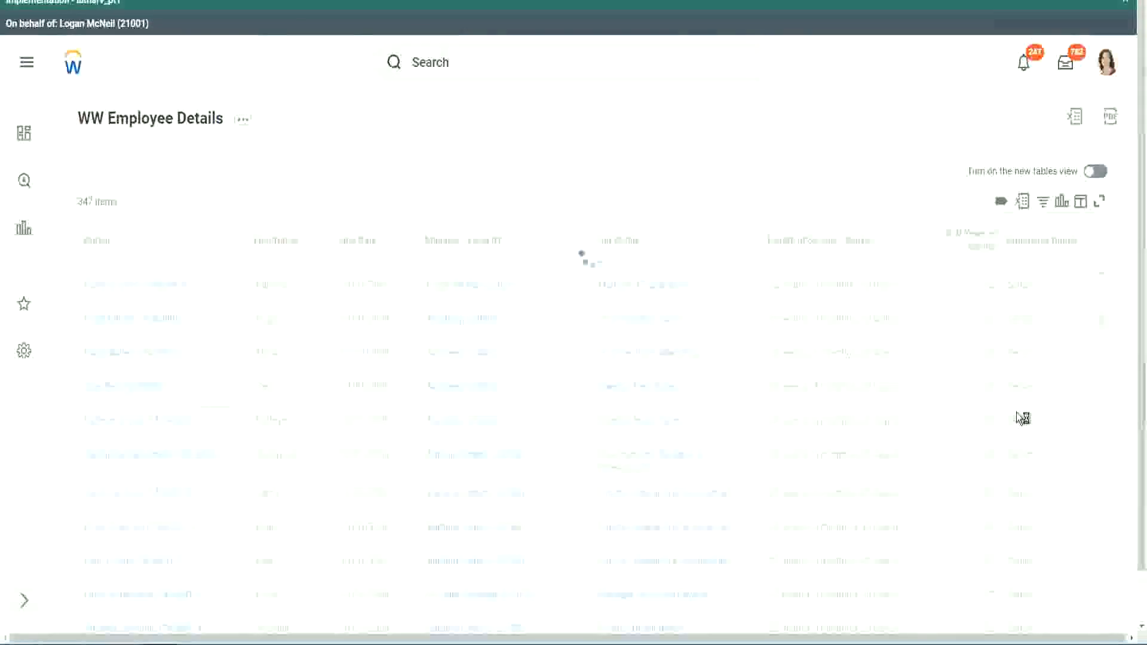
scroll(1016, 412, "down", 1)
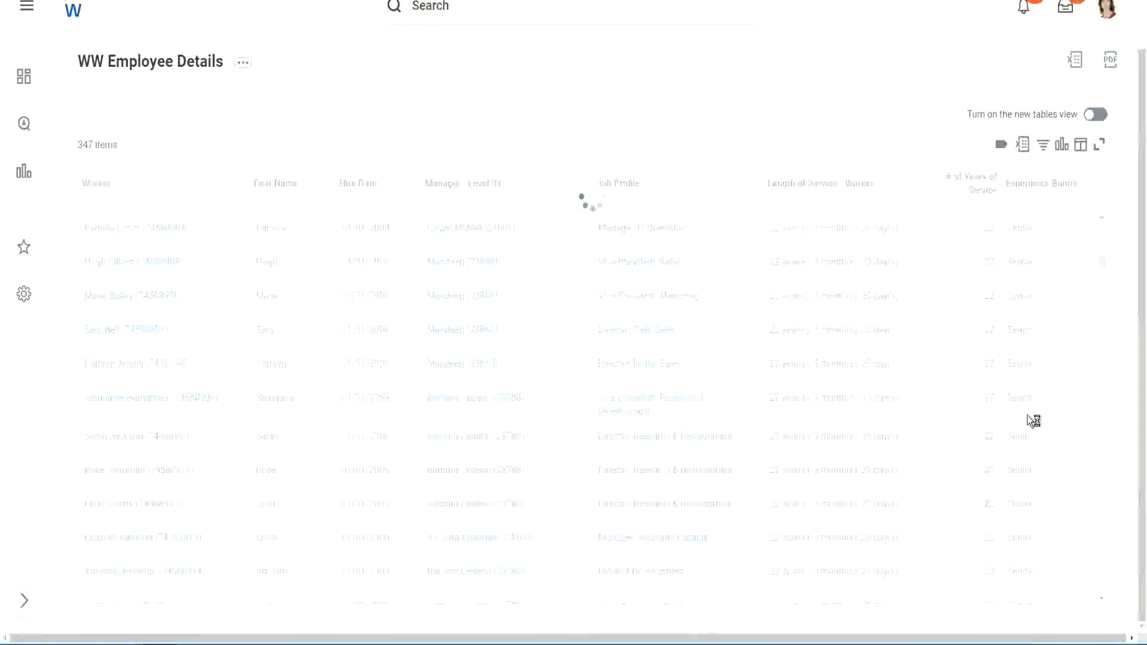
scroll(1063, 336, "down", 4)
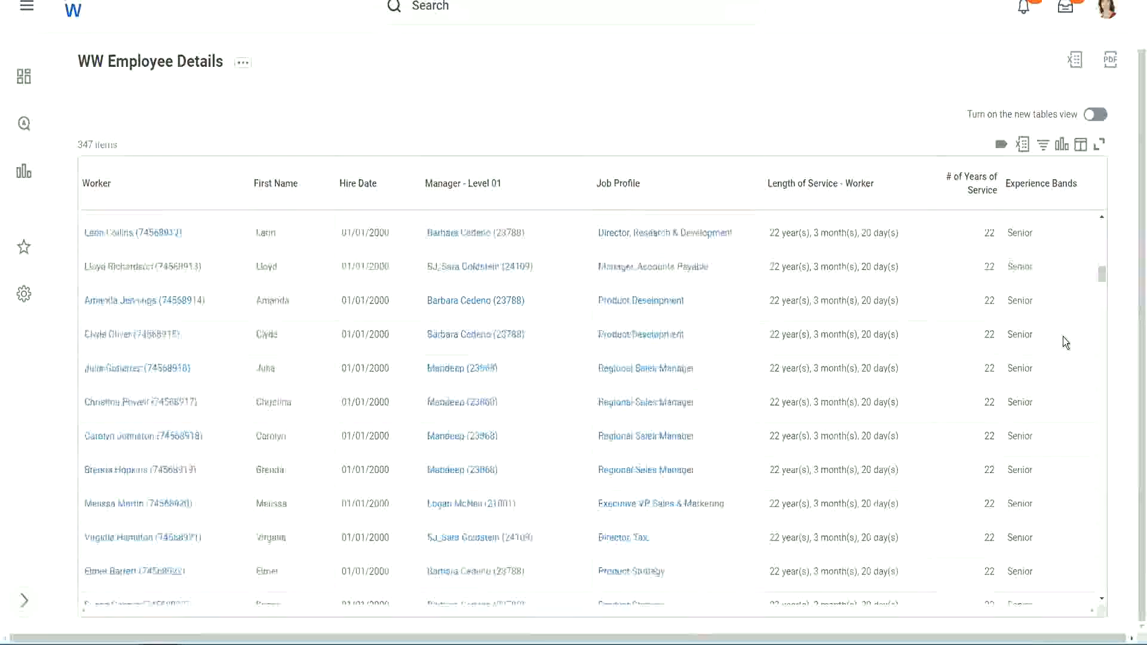
scroll(1062, 336, "down", 3)
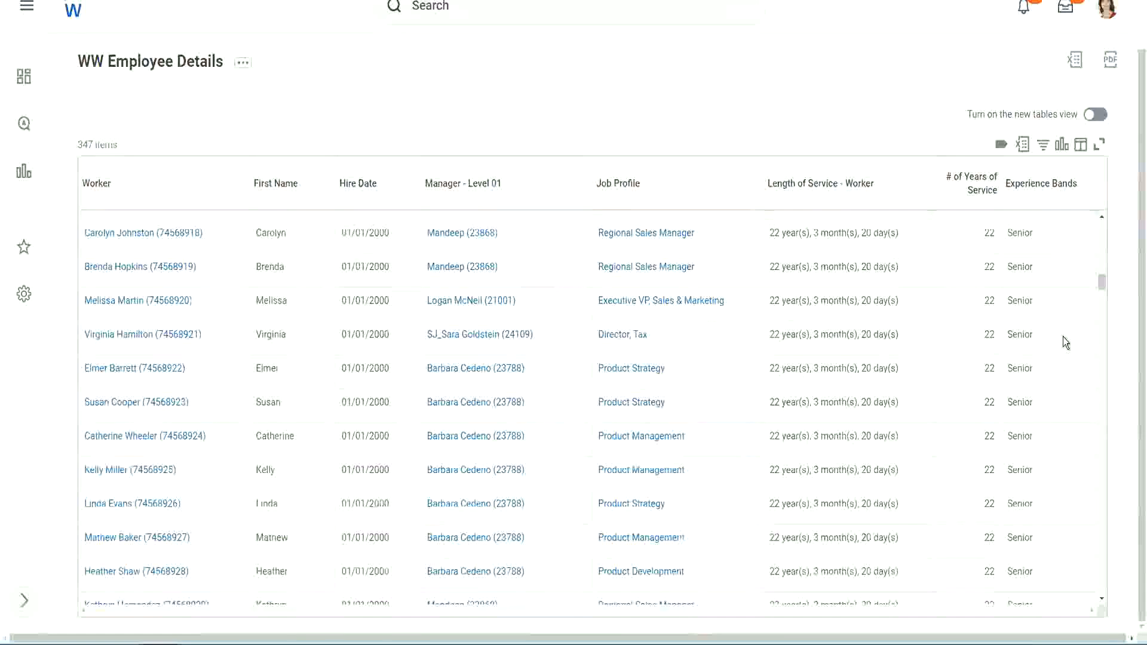
scroll(1062, 336, "down", 8)
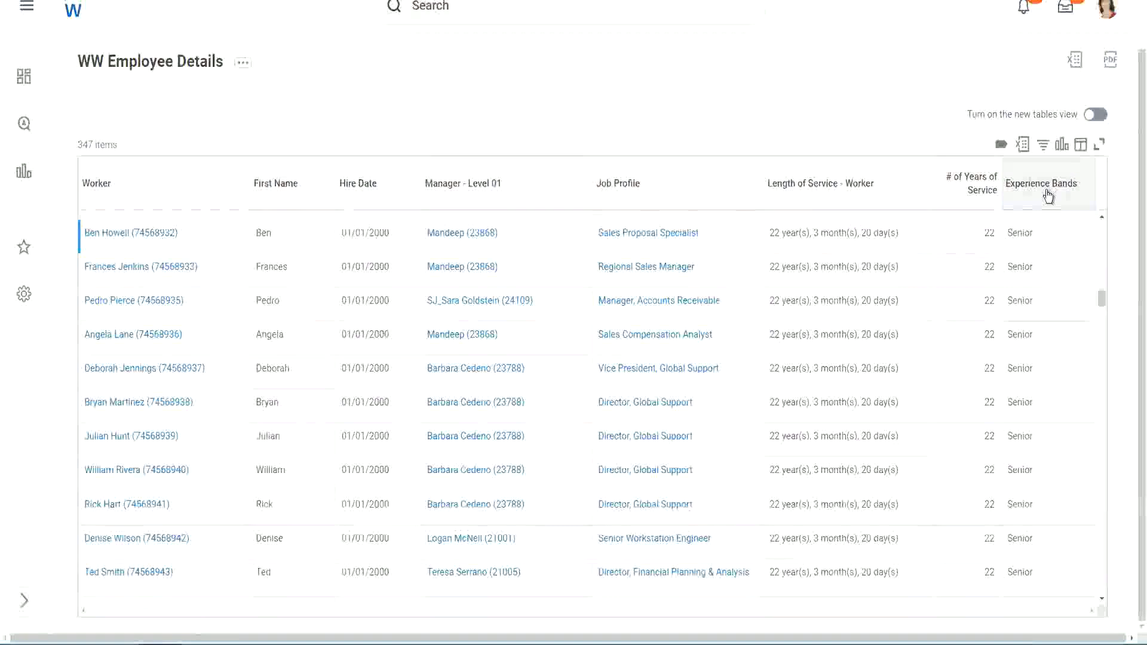
Step: Filter the Experience Bands column for values that contain "Amateur"
left_click(1046, 195)
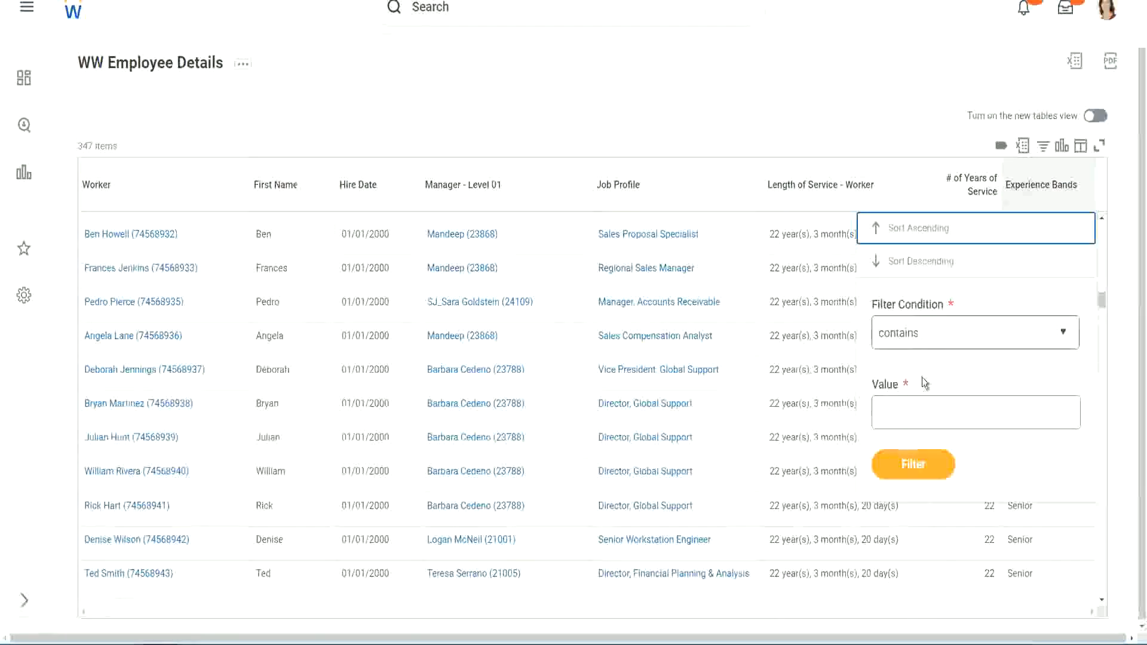
left_click(909, 401)
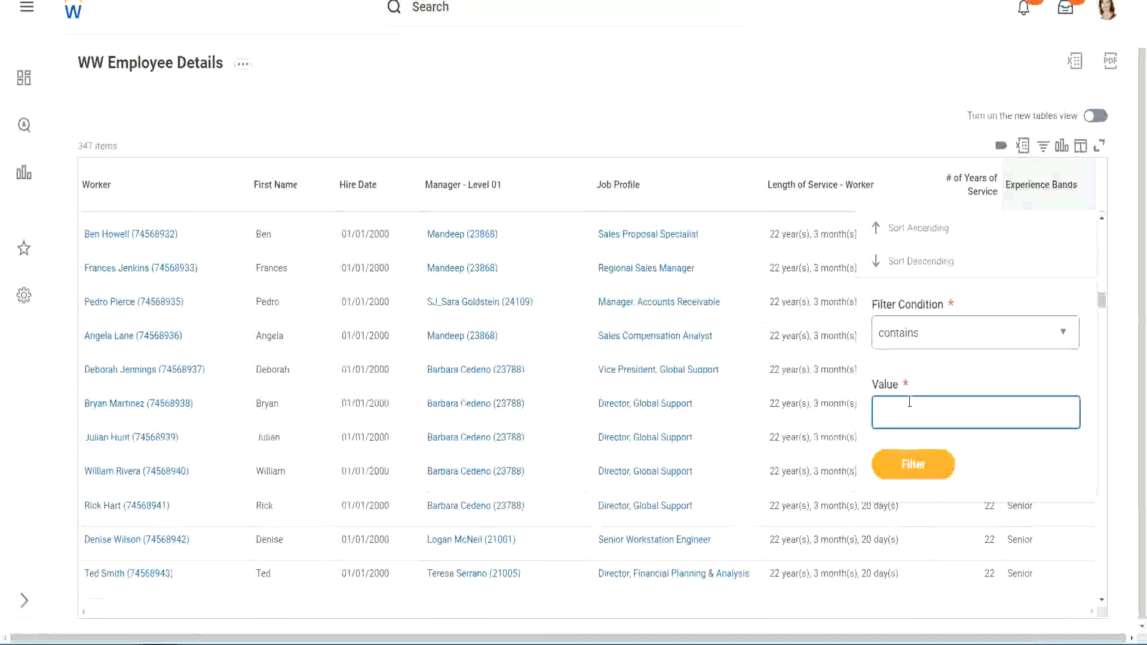
type("Amate")
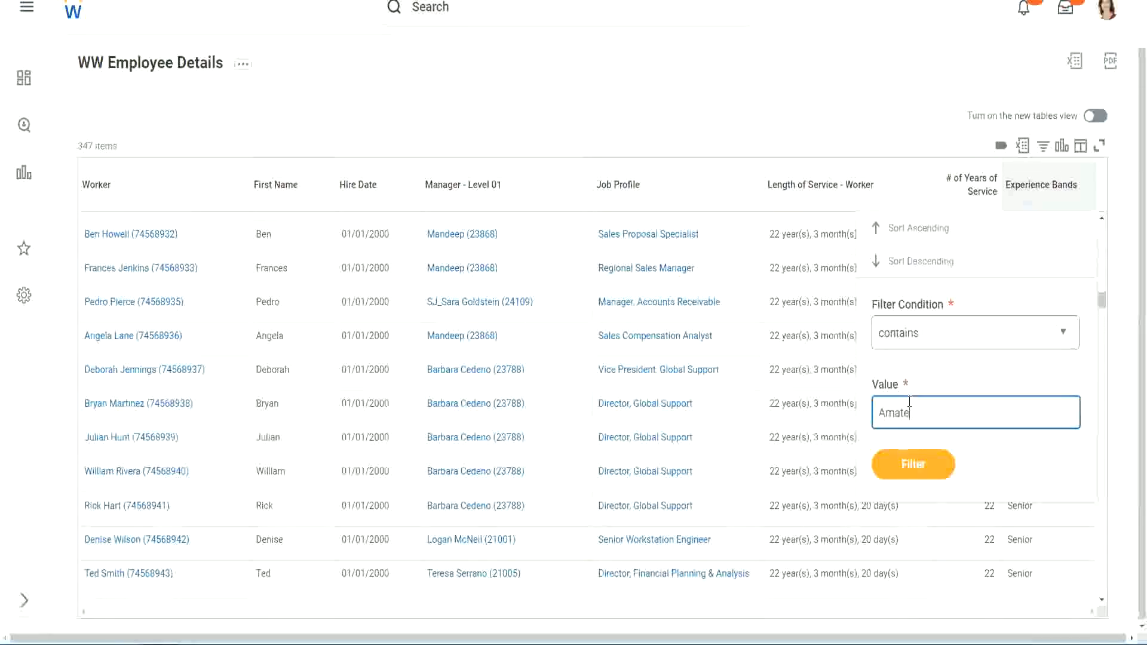
type("ur")
left_click(905, 467)
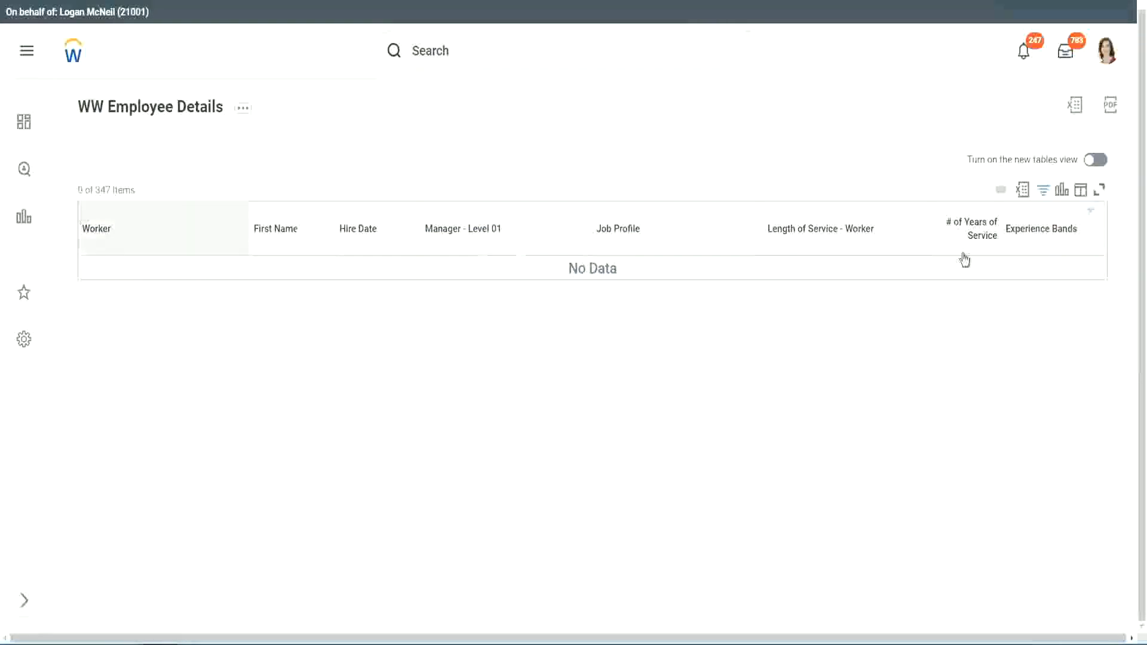
Step: Change the Experience Bands column's filter value to "Legend", keeping the contains condition
left_click(1037, 230)
left_click(953, 392)
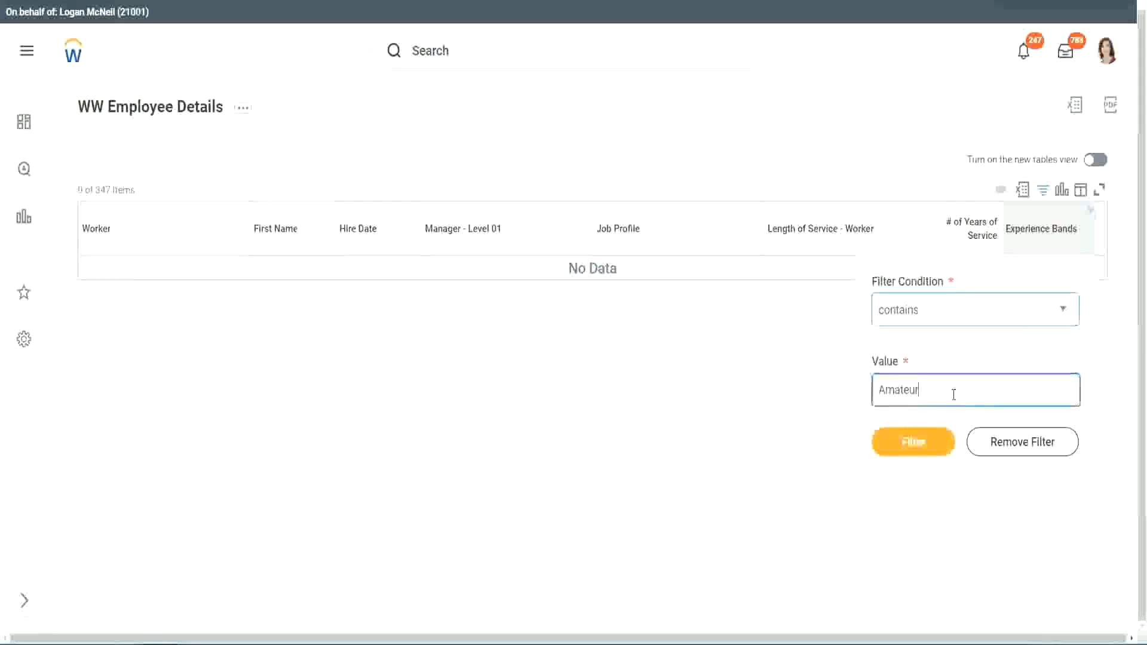
key("ctrl+a")
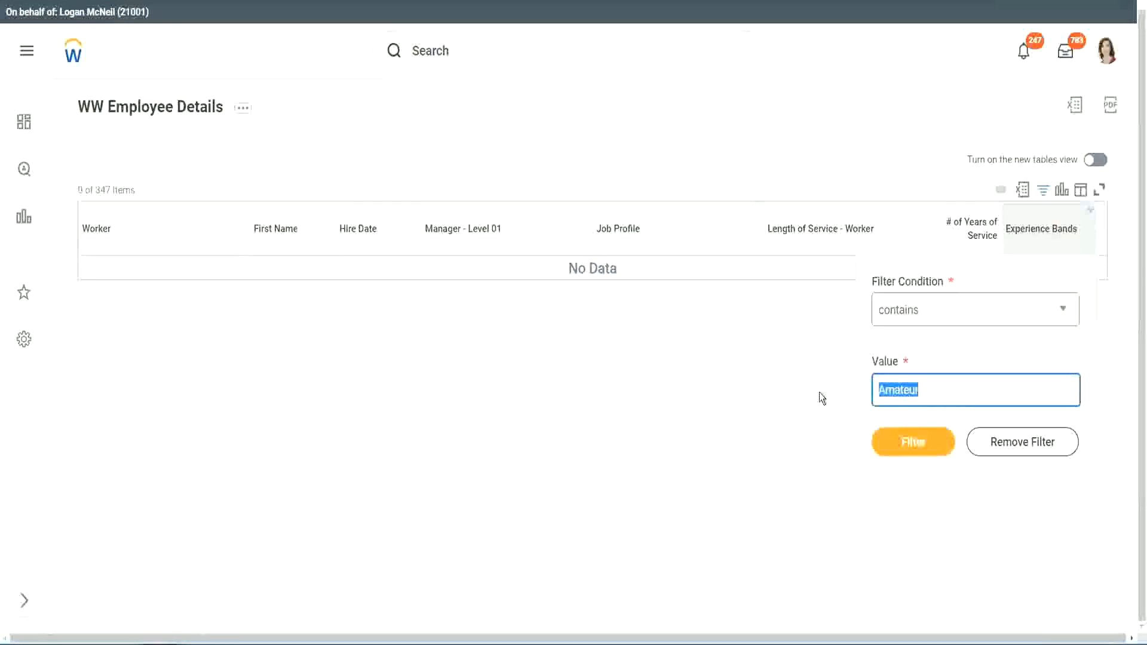
key("Return")
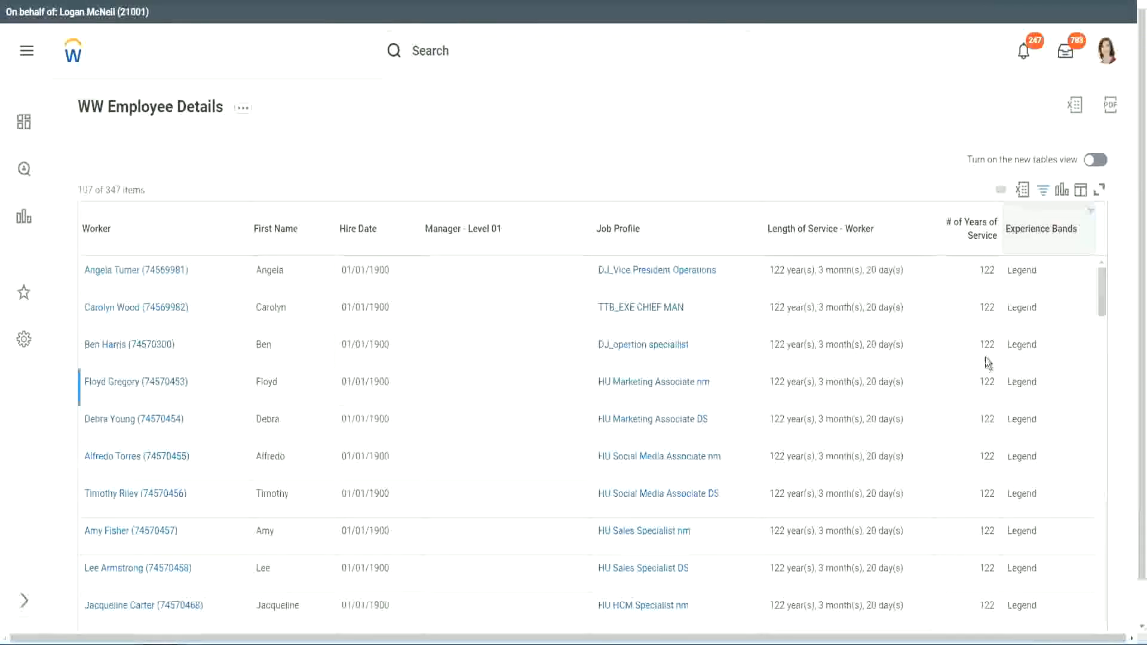
Step: Examine the hire dates and numbers of years of service for the Legend workers down to the last filtered row
scroll(985, 357, "down", 20)
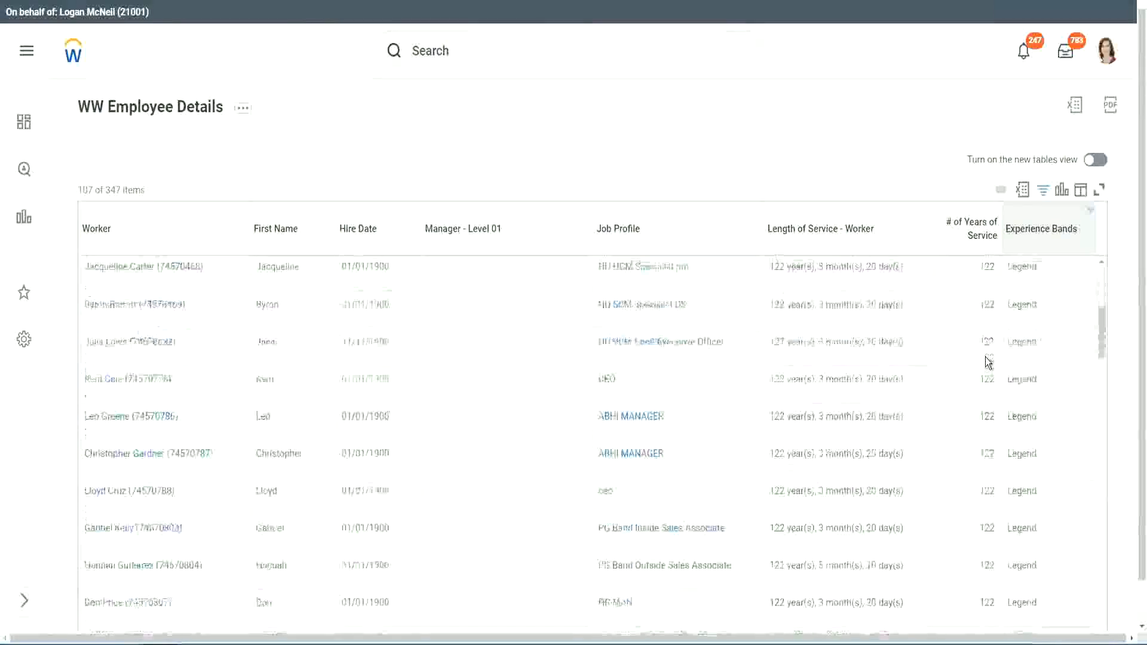
scroll(985, 357, "down", 3)
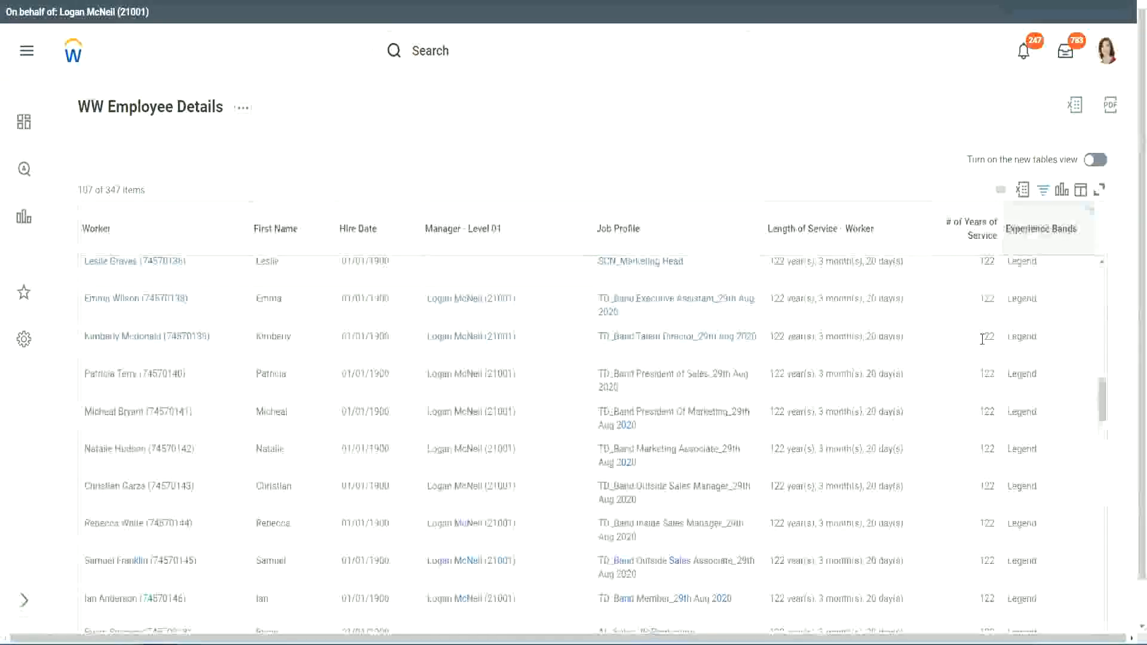
scroll(986, 344, "down", 10)
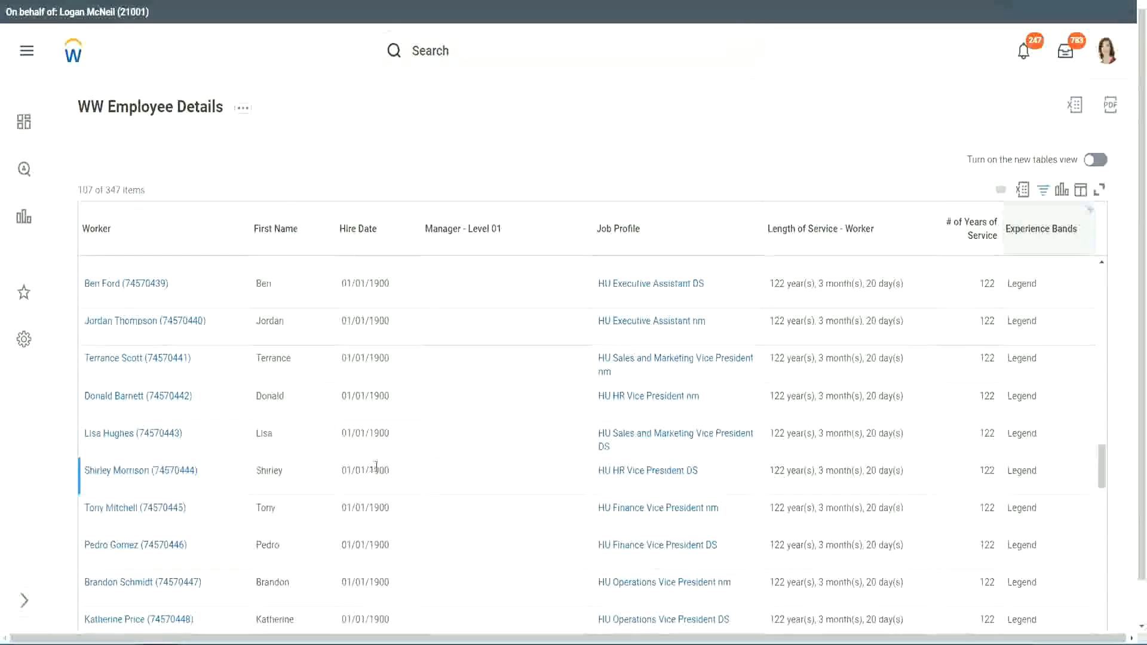
double_click(371, 471)
scroll(977, 450, "down", 5)
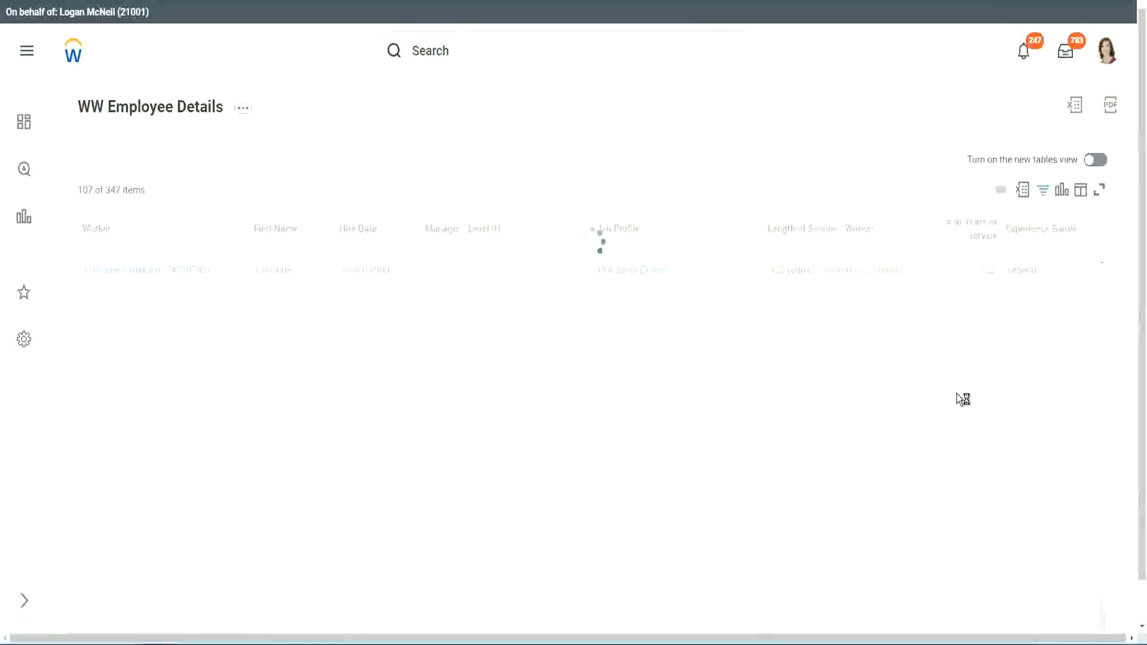
scroll(957, 393, "down", 5)
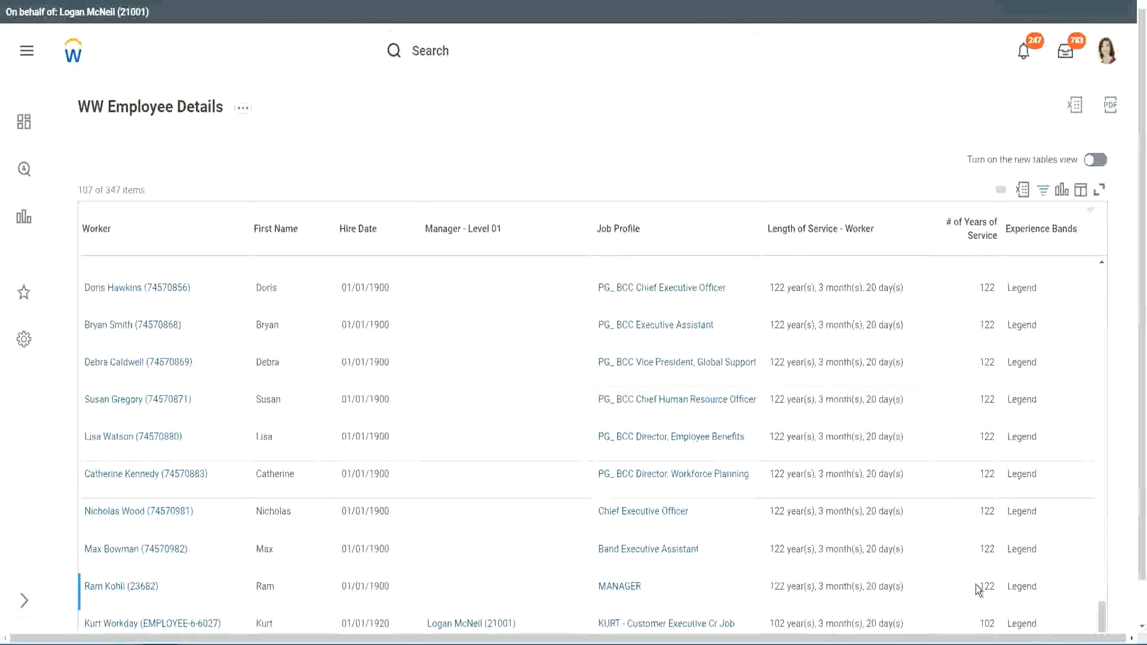
double_click(986, 624)
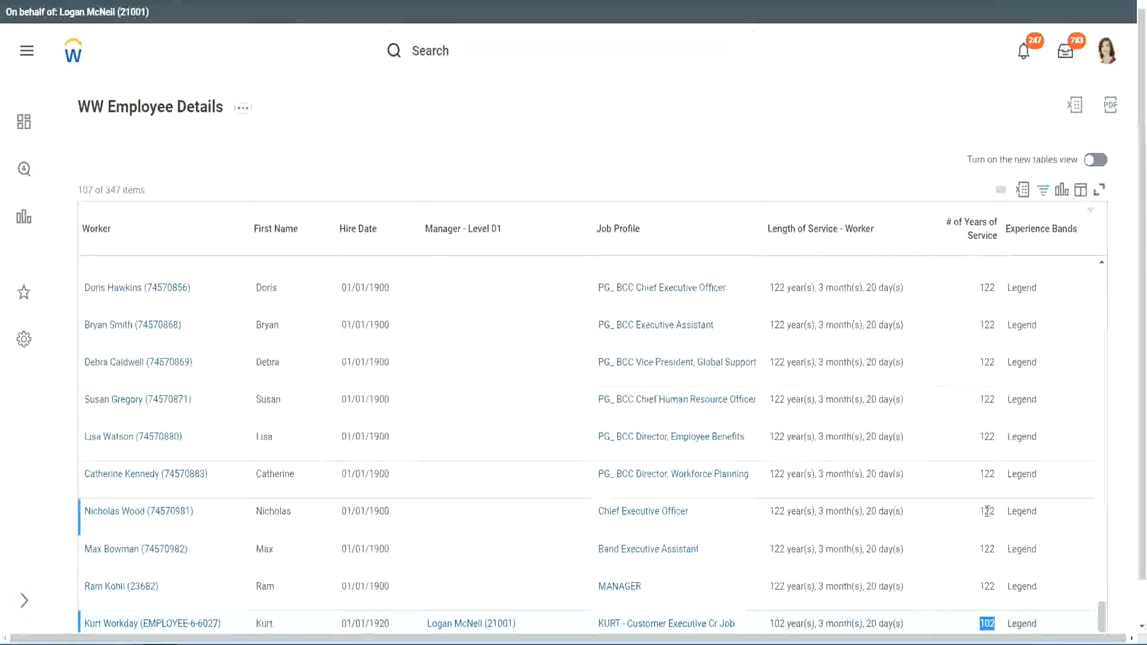
left_click_drag(986, 511, 996, 512)
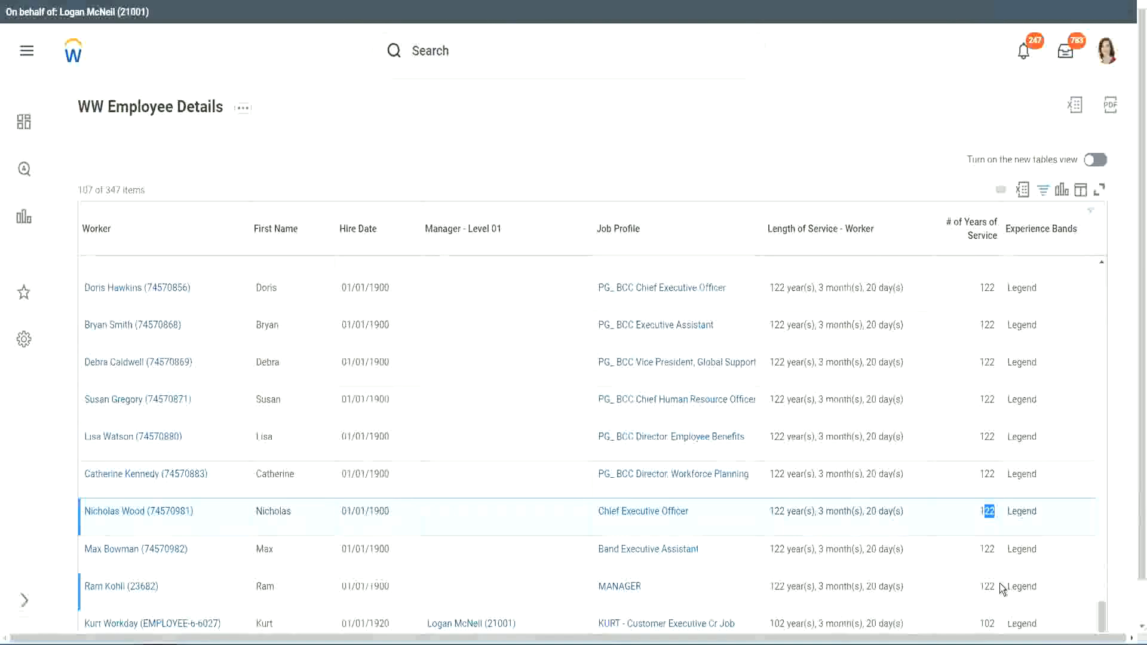
Step: Change the Experience Bands column's filter value to "Experienced", keeping the contains condition
left_click(963, 475)
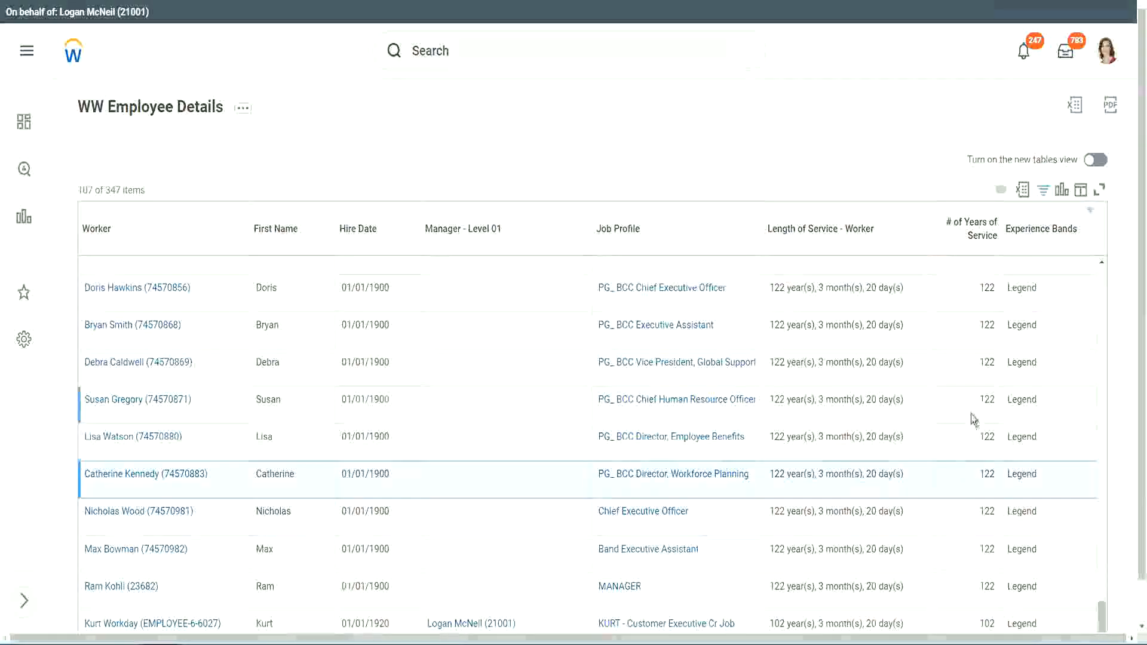
left_click(1048, 236)
left_click(939, 457)
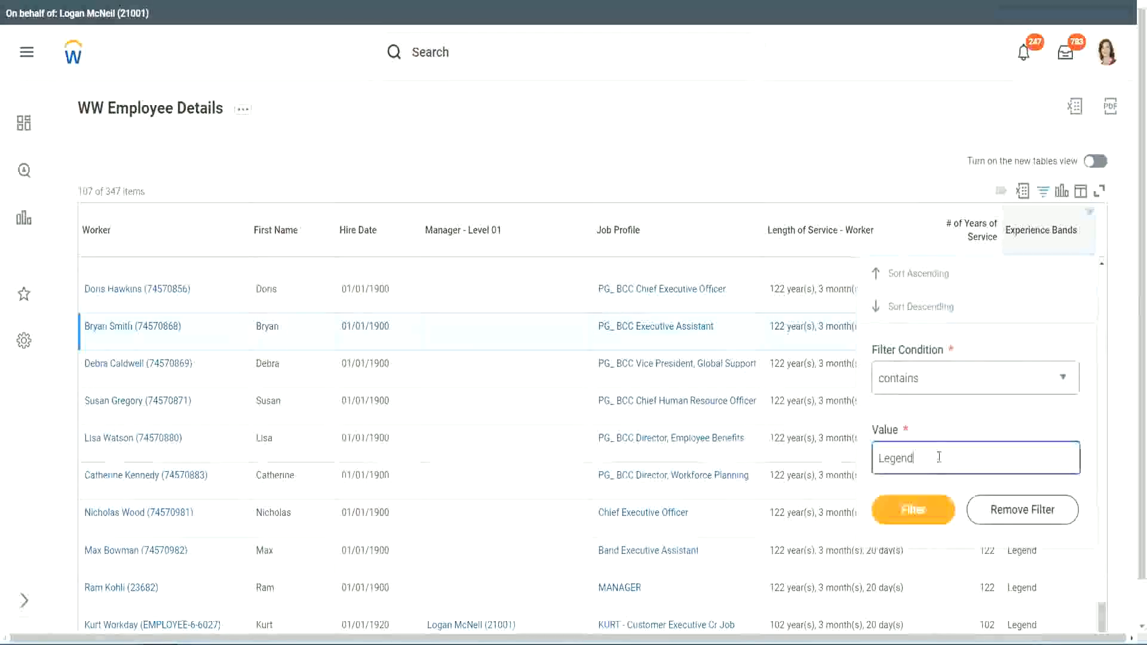
double_click(939, 457)
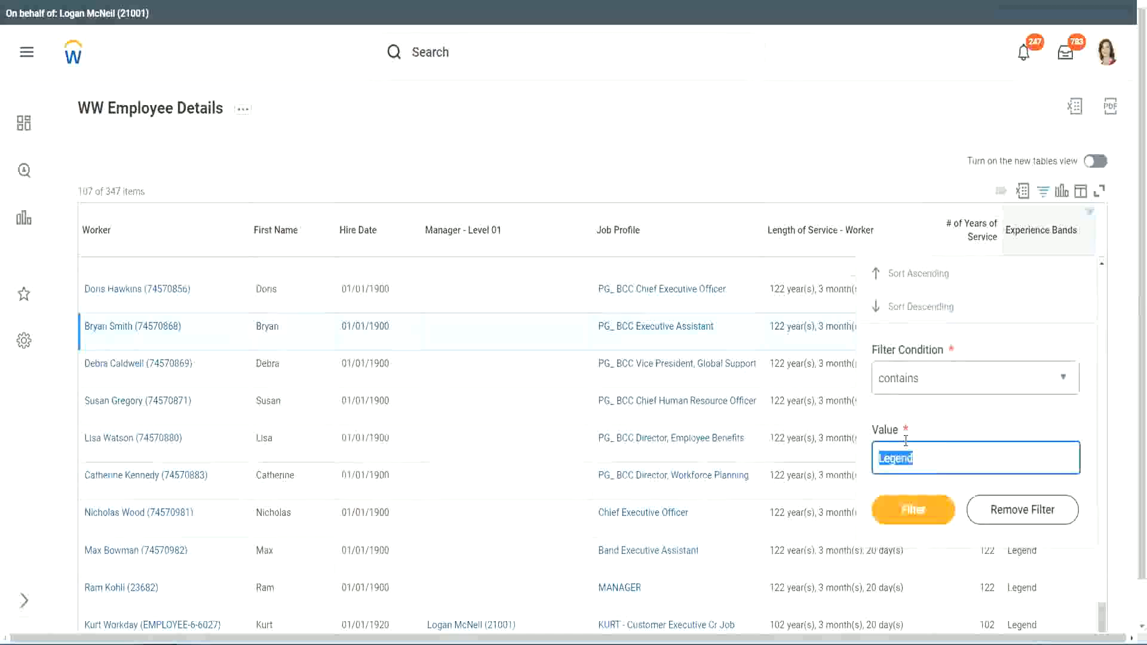
type("Ex")
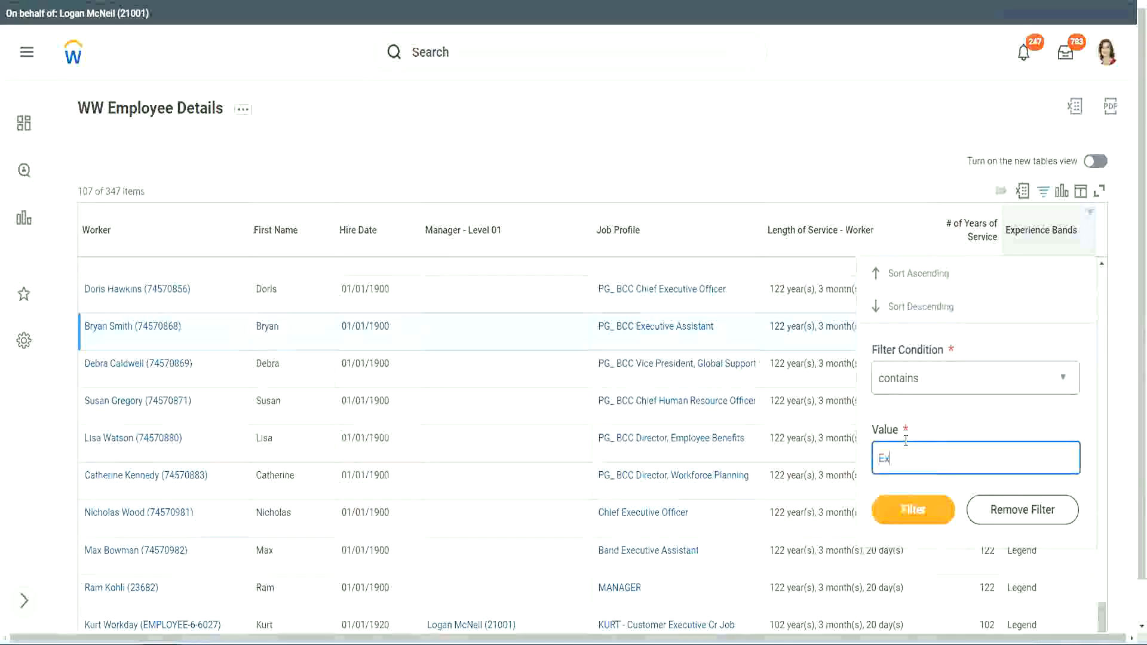
type("per")
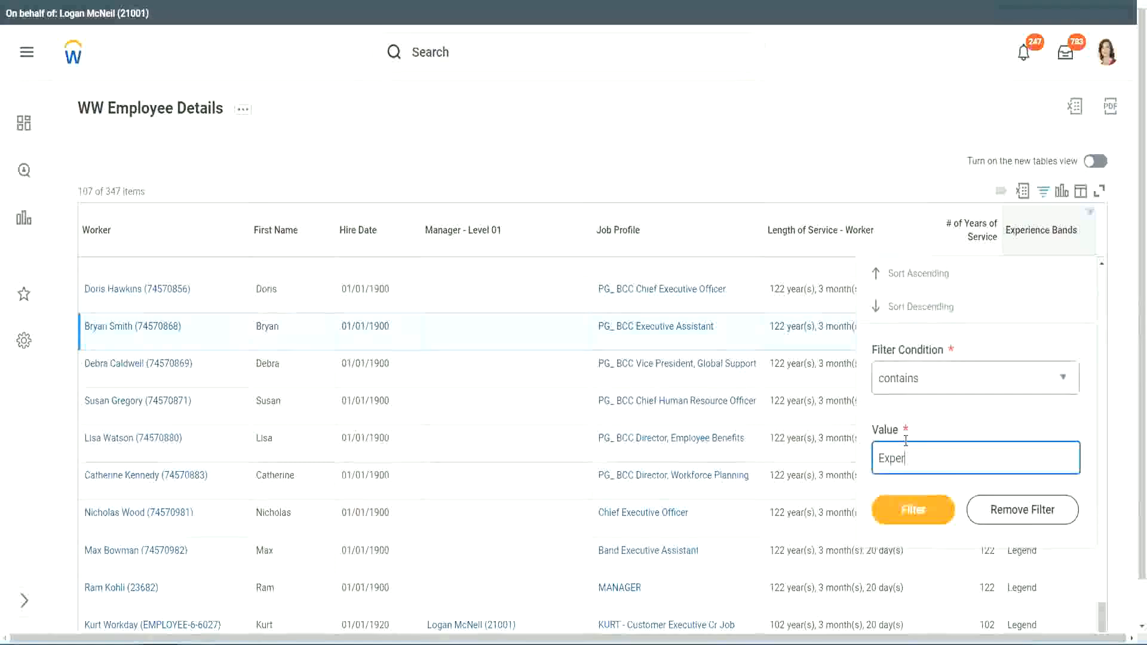
type("ienced")
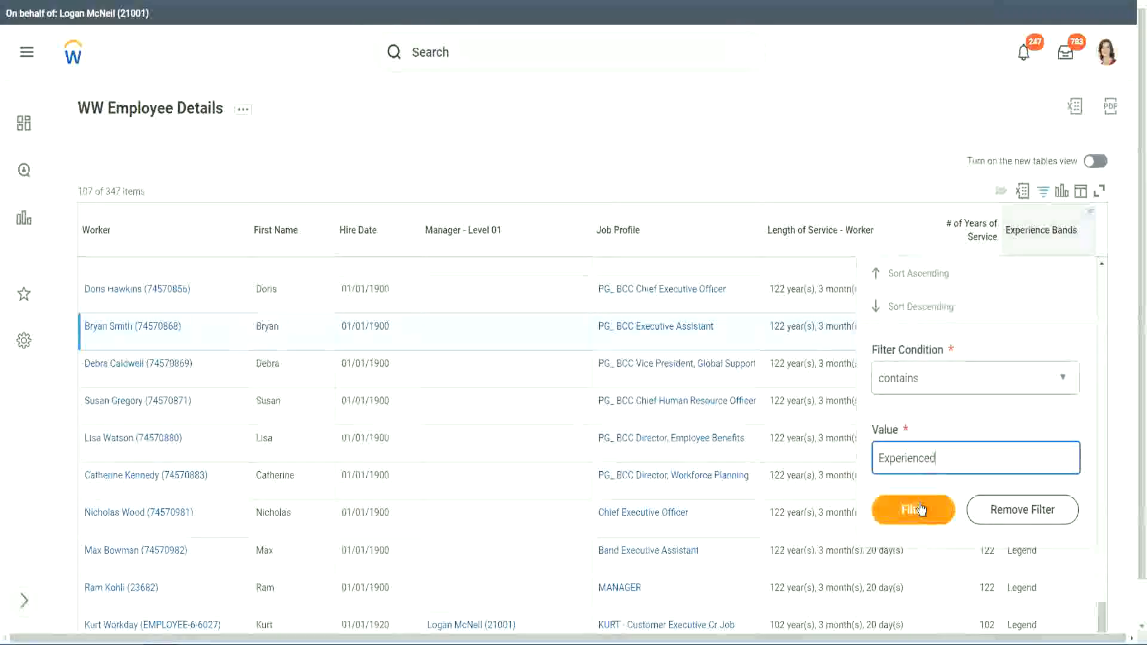
left_click(921, 508)
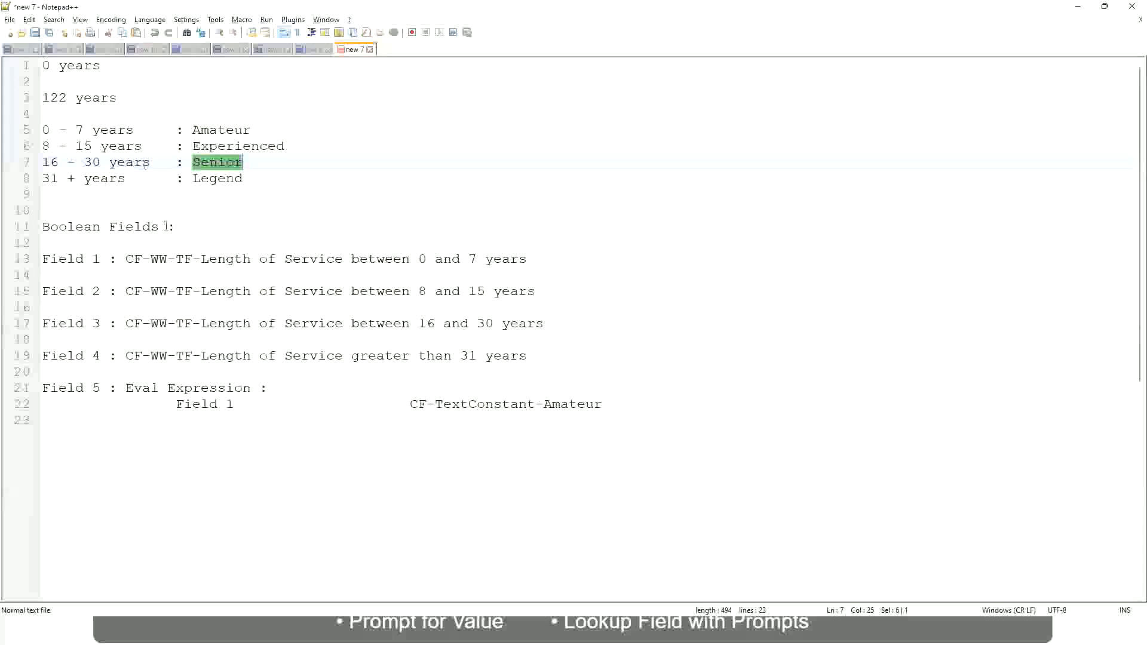
Step: Look up the year range for Experienced in the Notepad++ notes and compare it with the filtered workers' years of service in Workday
left_click_drag(52, 147, 91, 147)
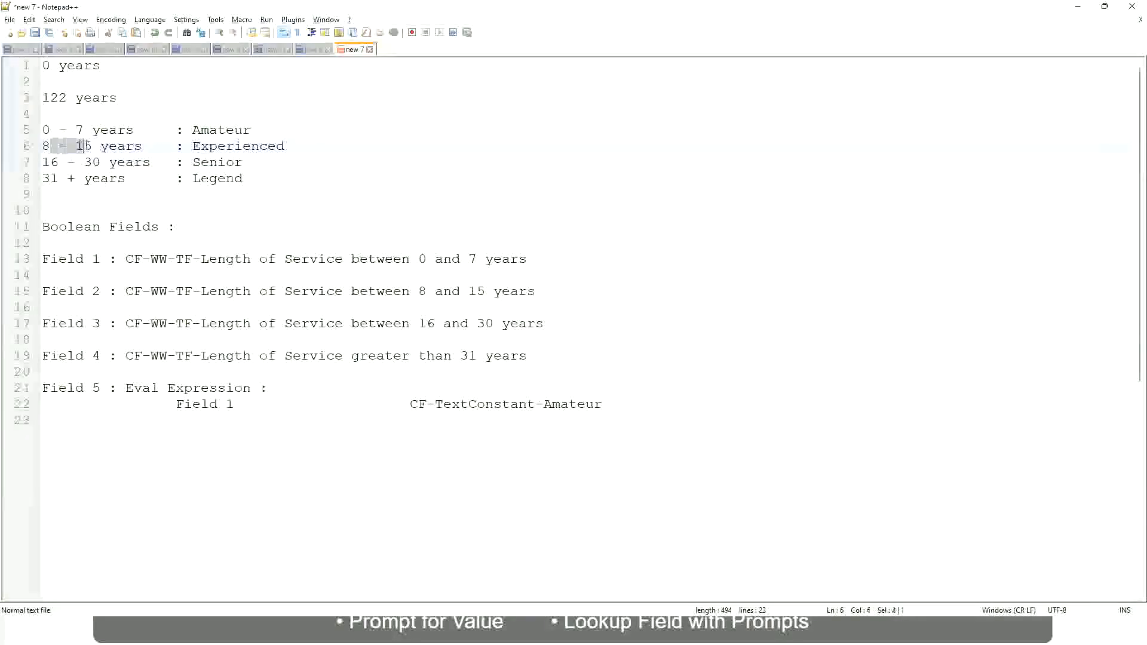
left_click(93, 147)
left_click(132, 147)
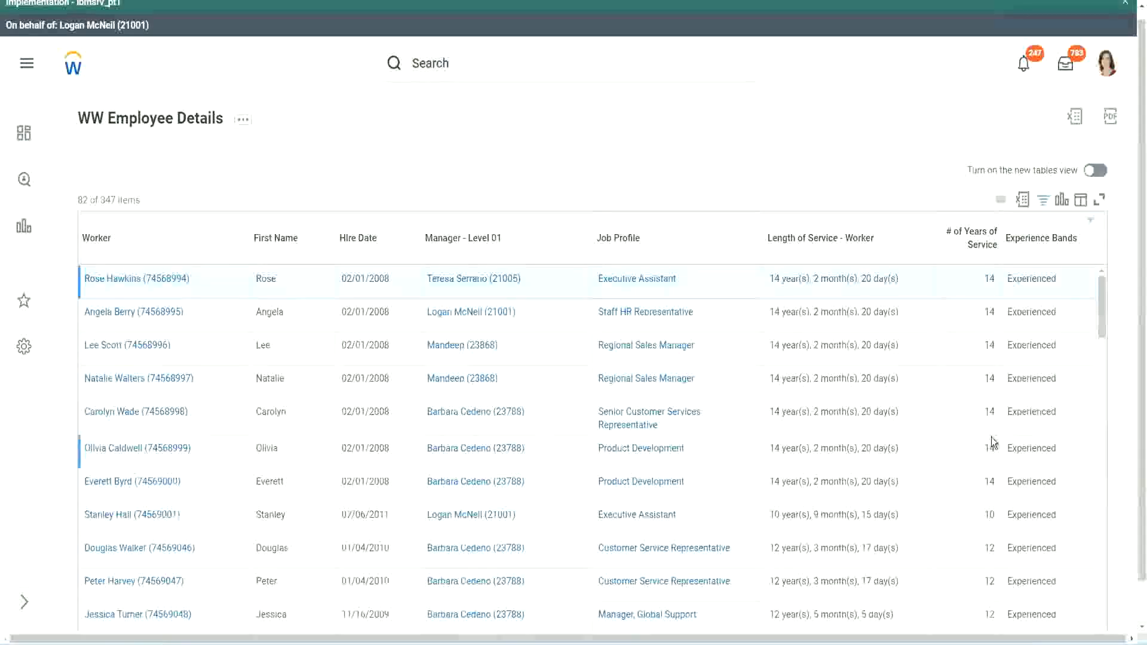
scroll(992, 442, "down", 5)
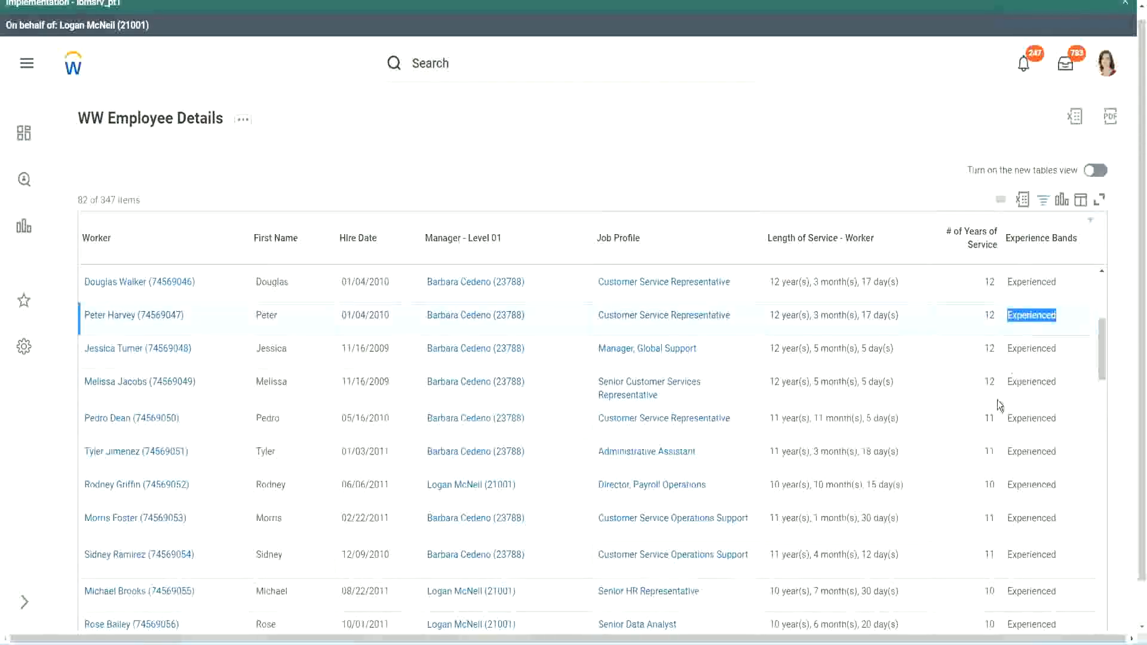
scroll(994, 413, "down", 3)
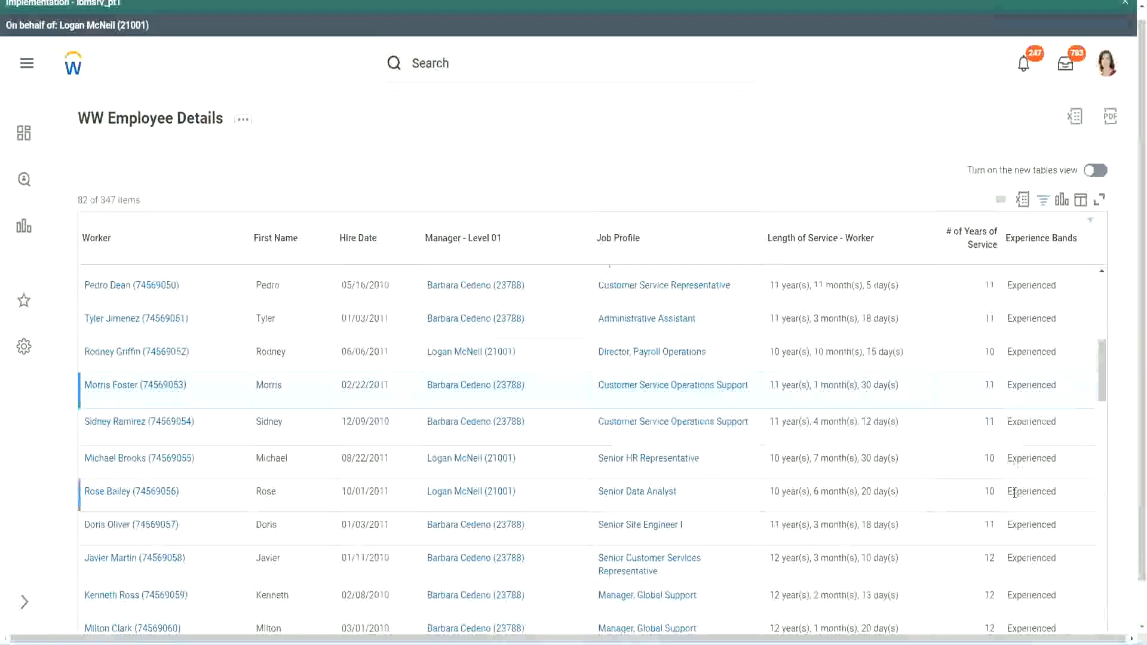
scroll(1015, 493, "down", 5)
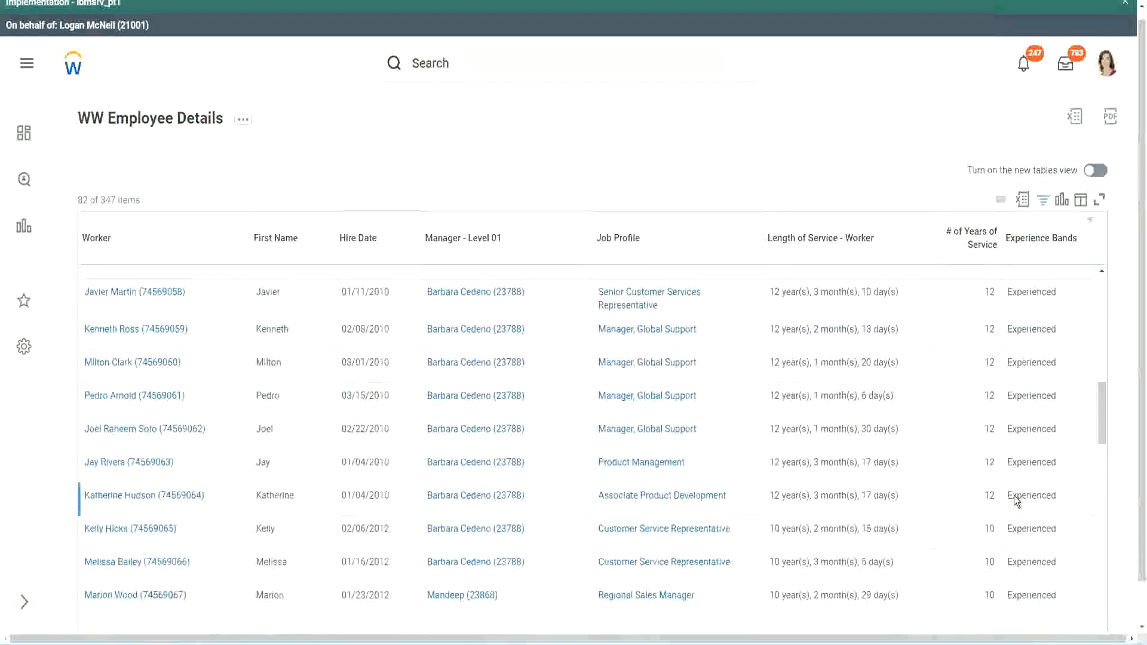